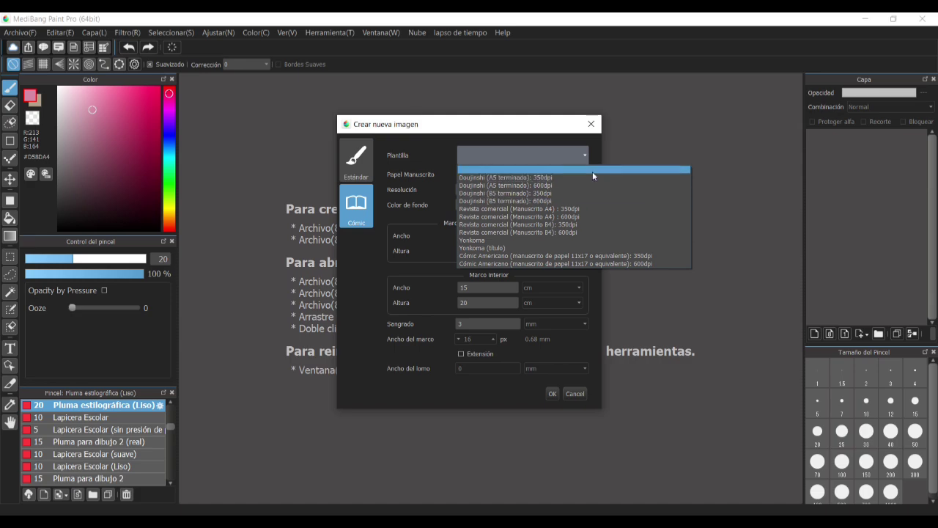
Set the inner frame of the new comic page to 20 cm wide and 25 cm high.
{"action": "left_click", "coordinate": [580, 484]}
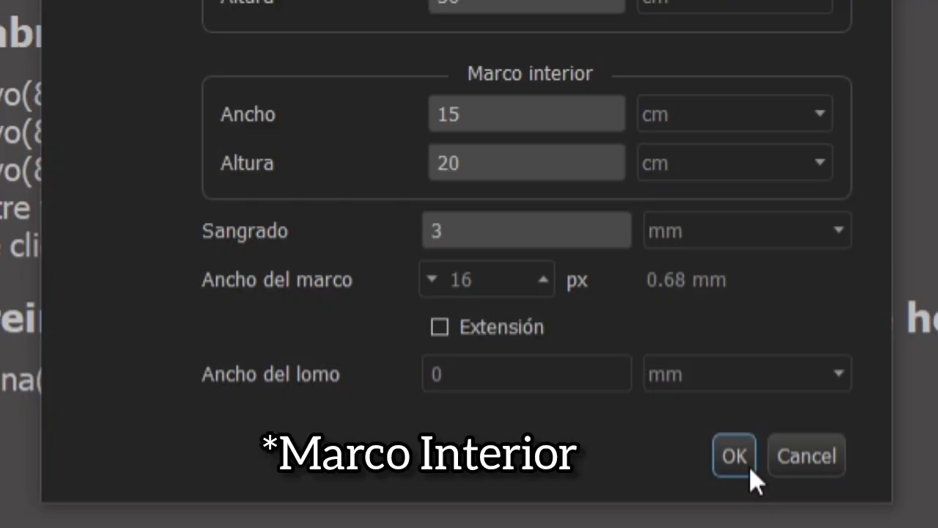
{"action": "left_click", "coordinate": [463, 108]}
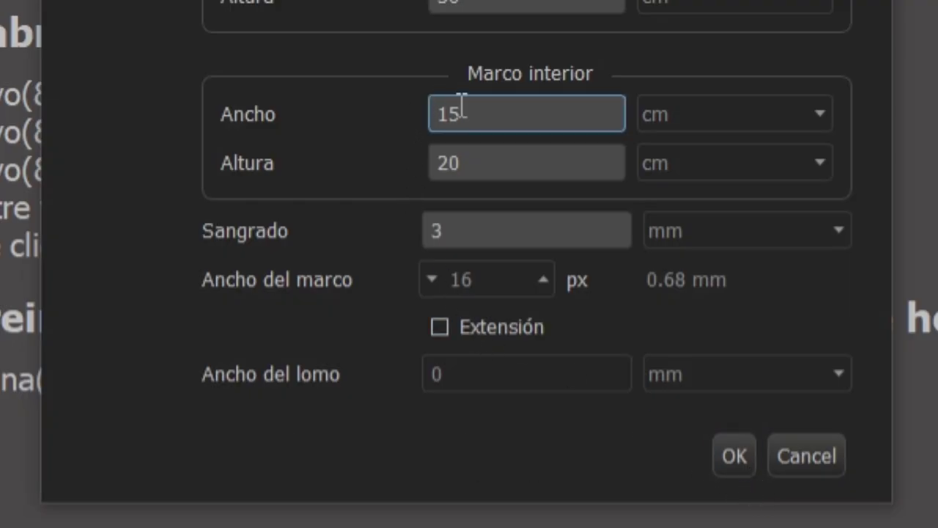
{"action": "left_click", "coordinate": [505, 149]}
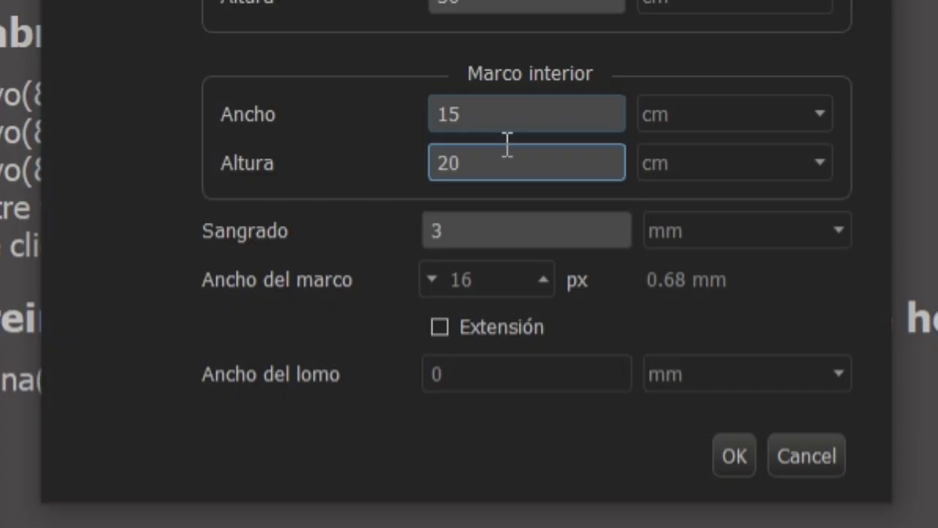
{"action": "key", "text": "BackSpace"}
{"action": "key", "text": "BackSpace"}
{"action": "type", "text": "20"}
{"action": "left_click", "coordinate": [536, 152]}
{"action": "key", "text": "BackSpace"}
{"action": "key", "text": "BackSpace"}
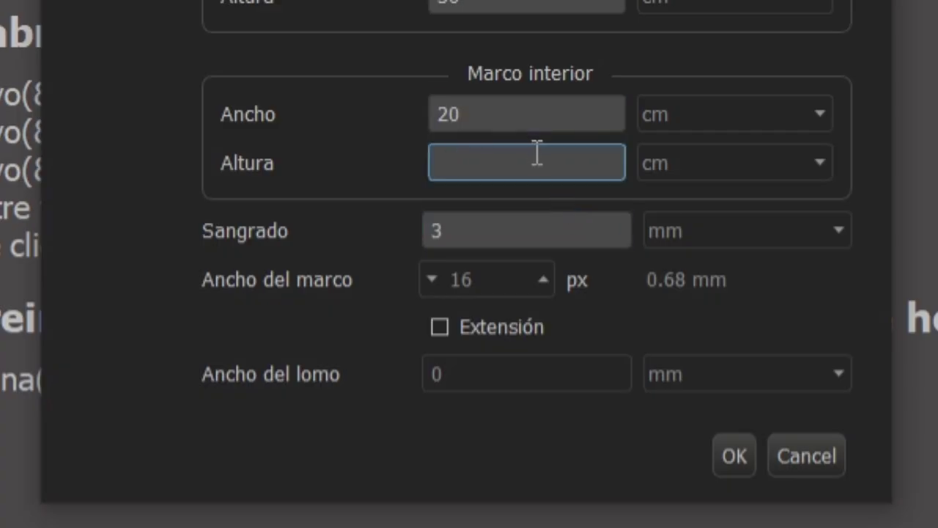
{"action": "type", "text": "25"}
{"action": "key", "text": "BackSpace"}
{"action": "key", "text": "BackSpace"}
Set the inner frame to 17 cm wide and 22 cm high and create the comic page.
{"action": "left_click", "coordinate": [553, 111]}
{"action": "double_click", "coordinate": [557, 115]}
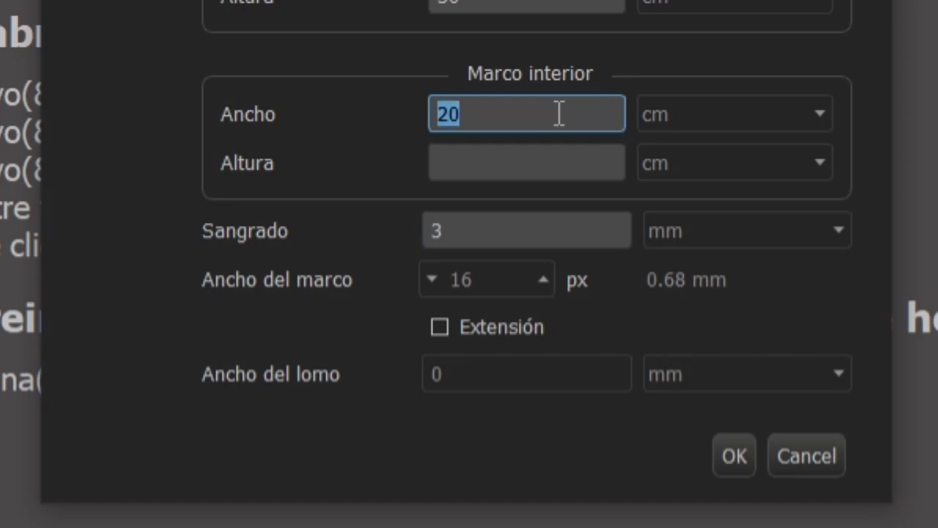
{"action": "key", "text": "BackSpace"}
{"action": "type", "text": "17"}
{"action": "left_click", "coordinate": [587, 170]}
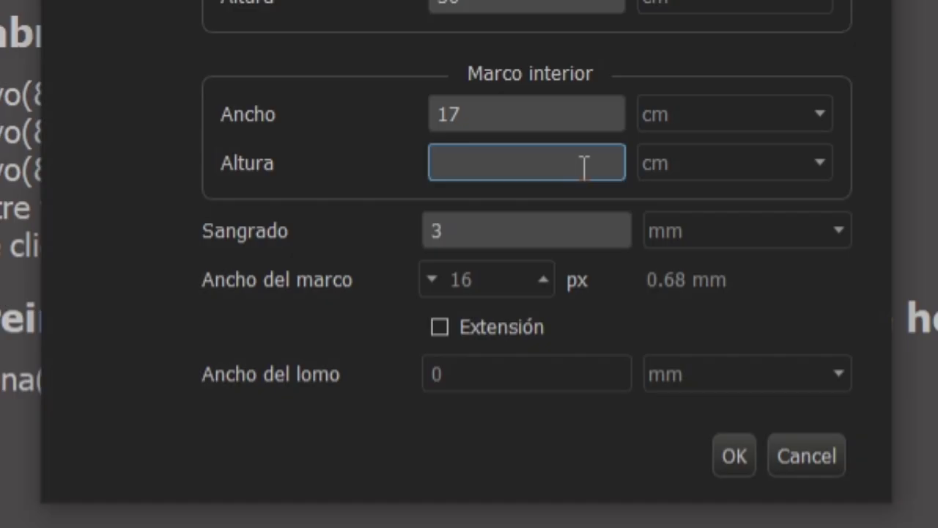
{"action": "type", "text": "22"}
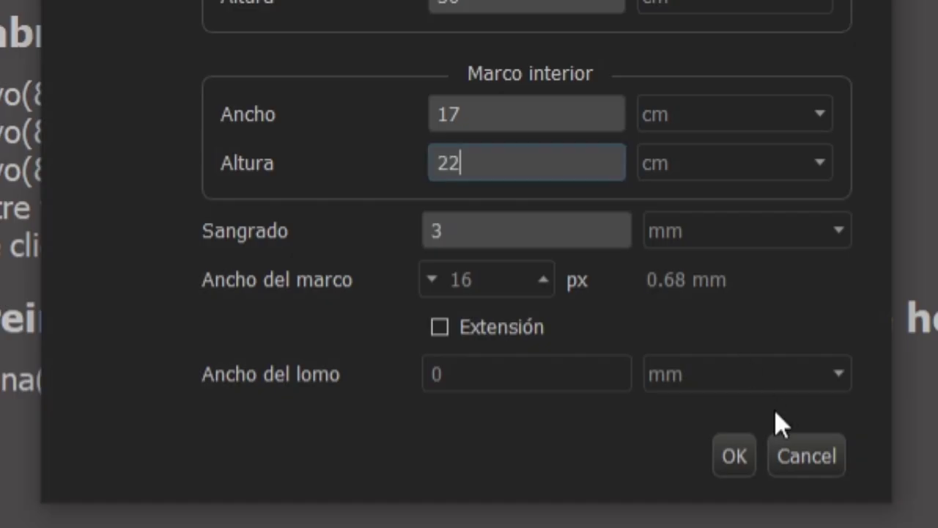
{"action": "left_click", "coordinate": [732, 462]}
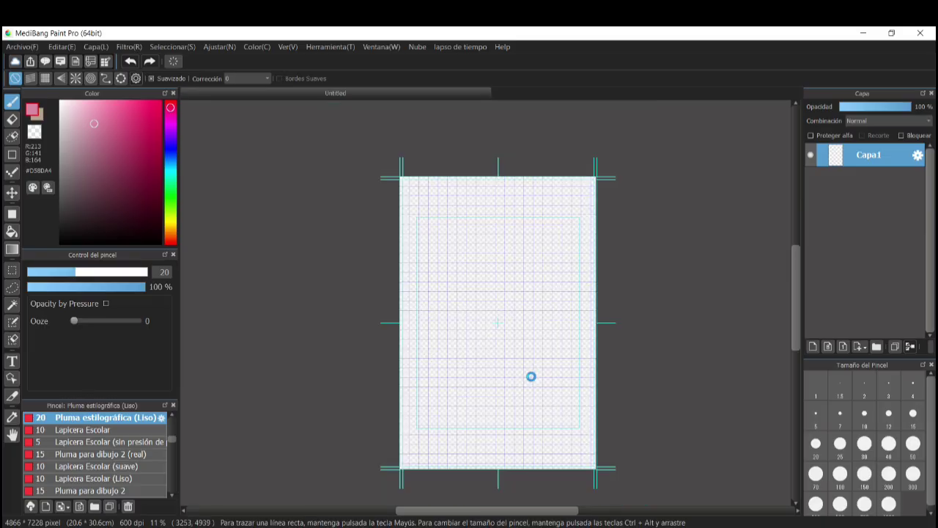
Add a panel material to the page with a line width of 10 and a black (Negro) border.
{"action": "scroll", "coordinate": [525, 355], "scroll_direction": "down", "scroll_amount": 1}
{"action": "scroll", "coordinate": [511, 312], "scroll_direction": "up", "scroll_amount": 2}
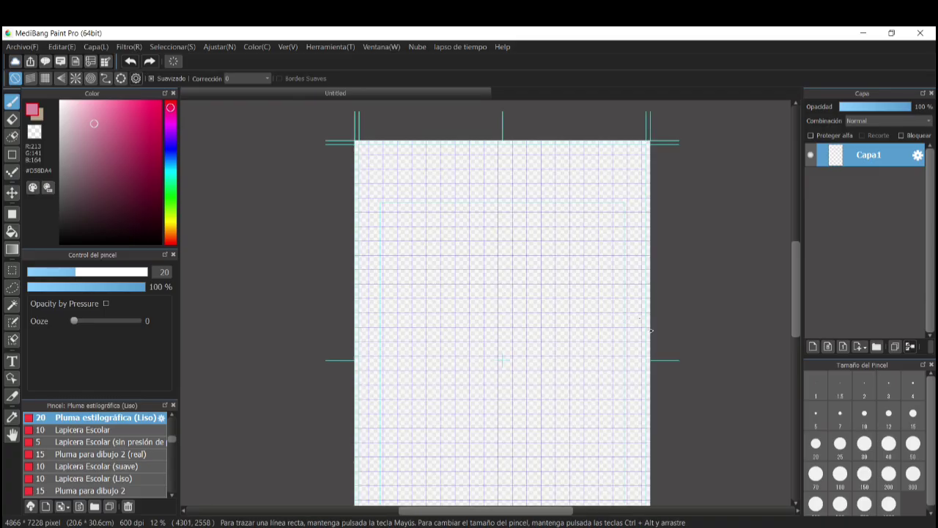
{"action": "left_click", "coordinate": [100, 47]}
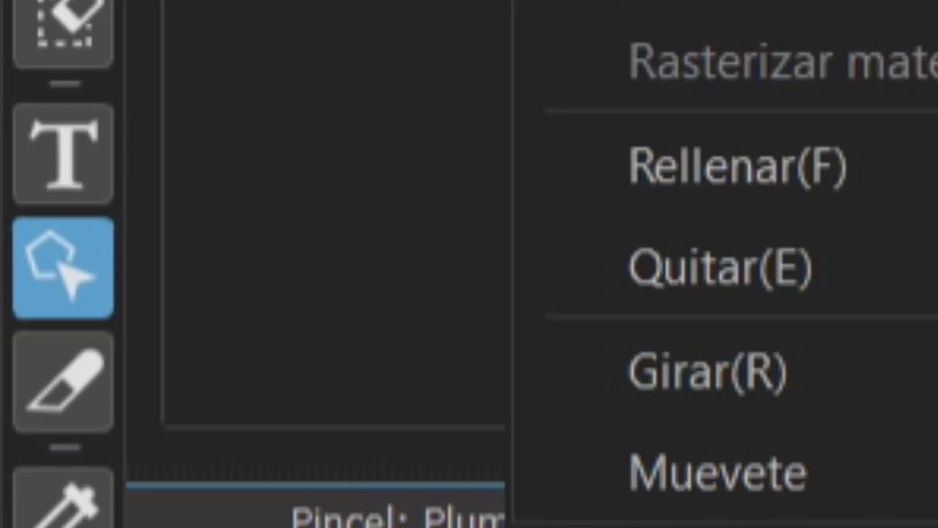
{"action": "left_click", "coordinate": [534, 490]}
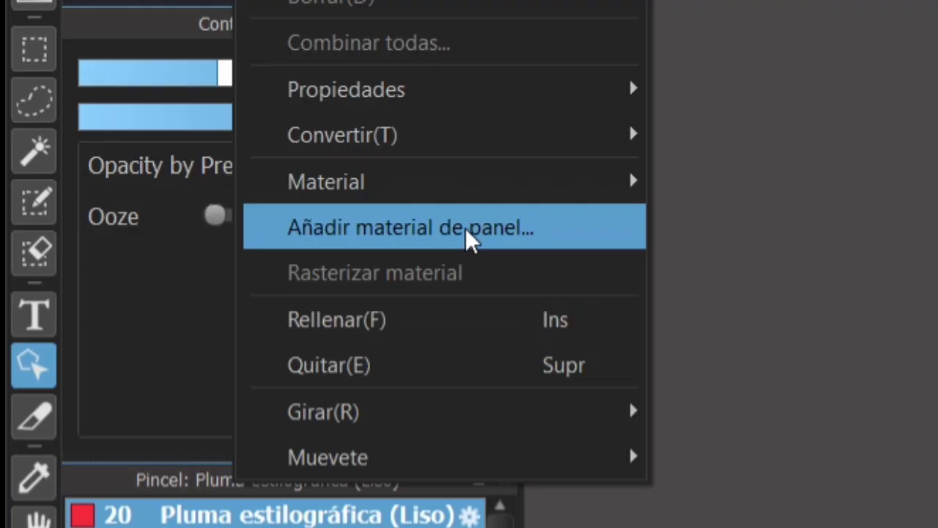
{"action": "left_click", "coordinate": [465, 228]}
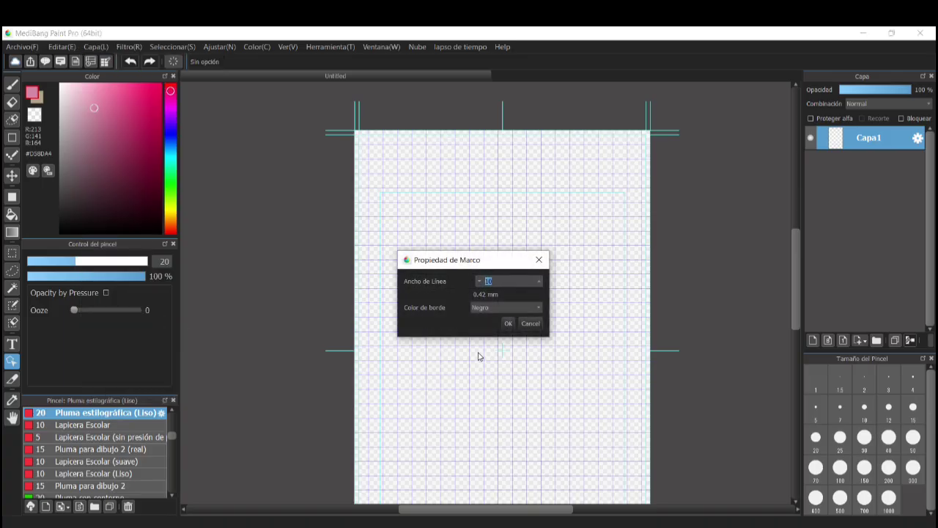
{"action": "left_click", "coordinate": [508, 324]}
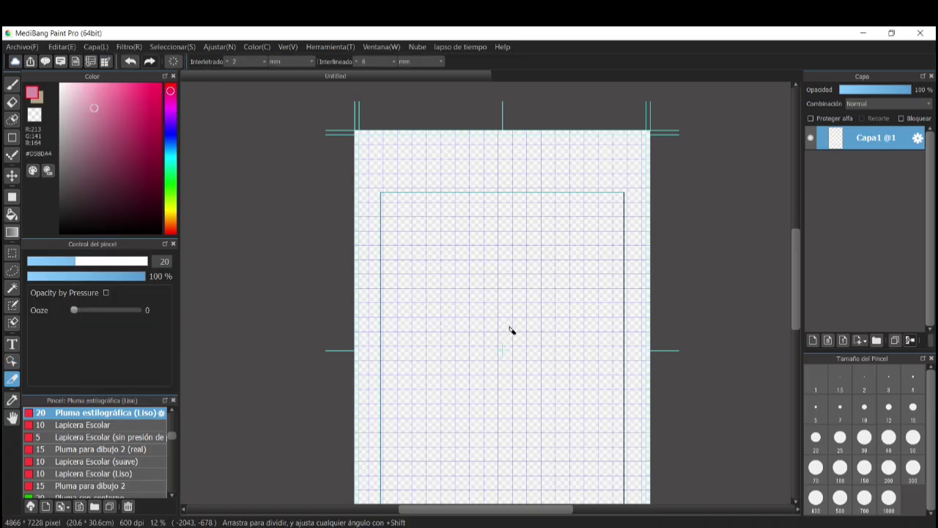
Split the page frame horizontally into two panels, cutting slightly above its middle.
{"action": "scroll", "coordinate": [491, 257], "scroll_direction": "up", "scroll_amount": 1}
{"action": "scroll", "coordinate": [491, 256], "scroll_direction": "up", "scroll_amount": 1}
{"action": "scroll", "coordinate": [492, 278], "scroll_direction": "down", "scroll_amount": 2}
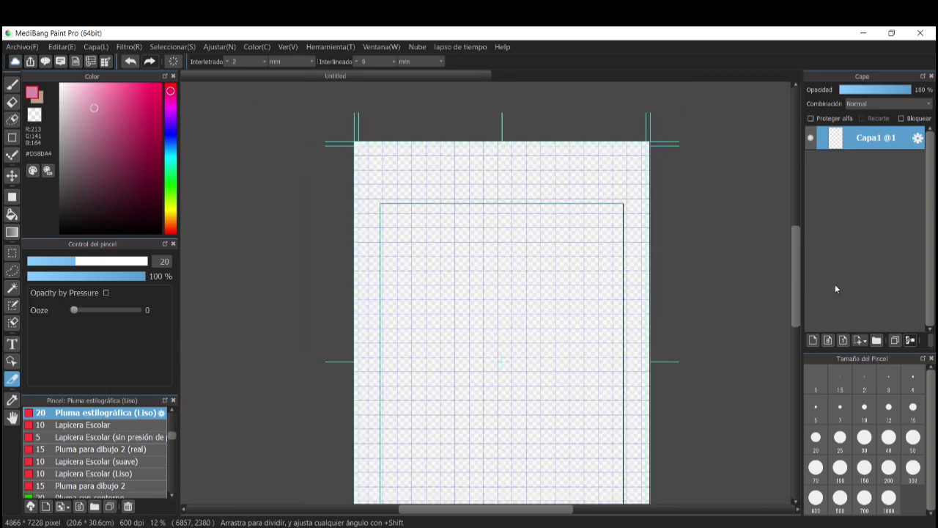
{"action": "mouse_move", "coordinate": [796, 288]}
{"action": "left_mouse_down"}
{"action": "mouse_move", "coordinate": [786, 316]}
{"action": "mouse_move", "coordinate": [787, 301]}
{"action": "left_mouse_up"}
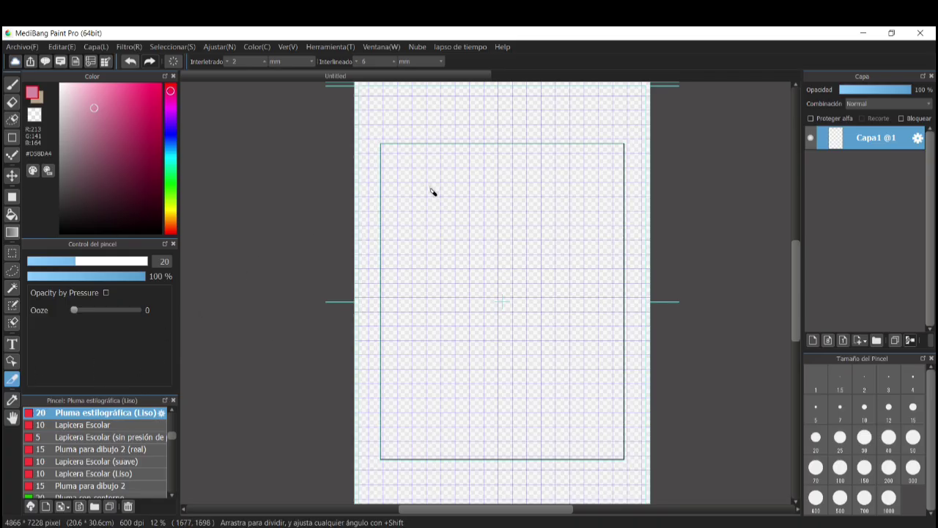
{"action": "left_click_drag", "start_coordinate": [350, 266], "coordinate": [696, 271]}
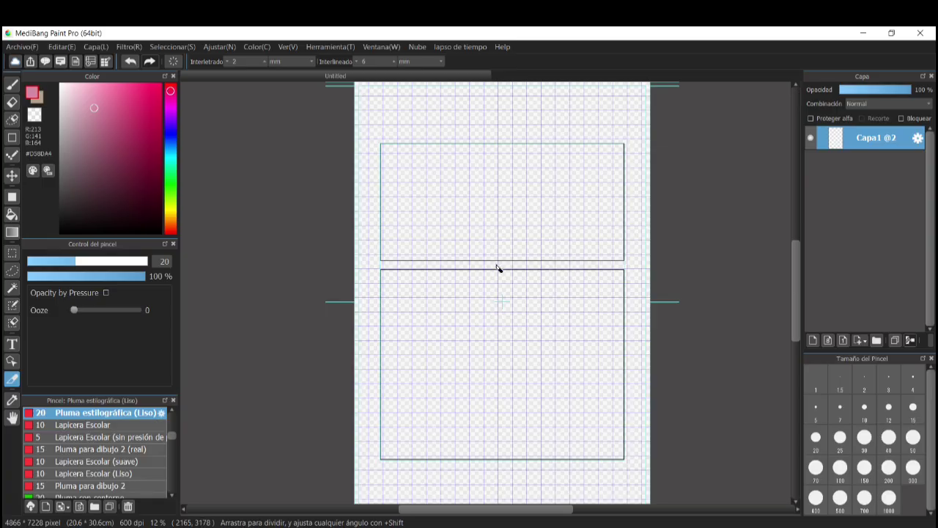
Divide the lower panel with a vertical cut slightly left of its centre, undoing the first cut to place it better.
{"action": "left_click_drag", "start_coordinate": [504, 280], "coordinate": [505, 480]}
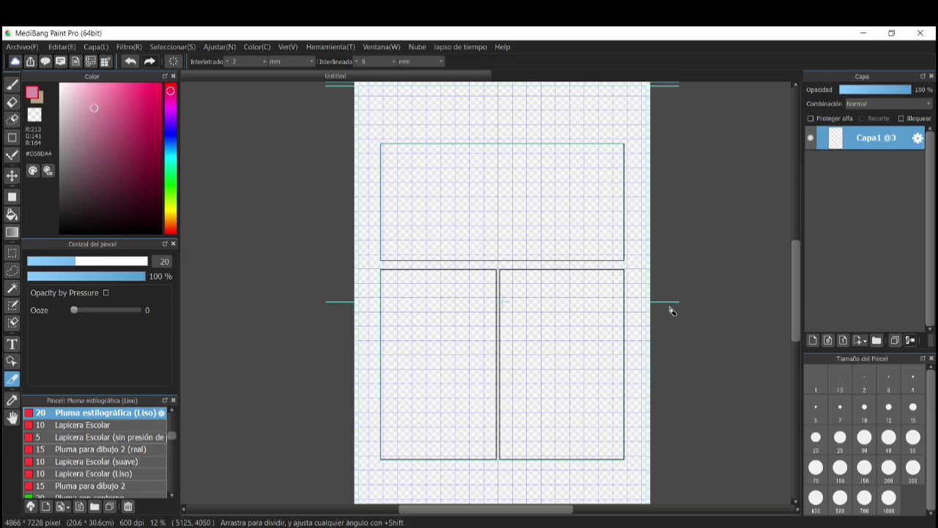
{"action": "key", "text": "ctrl+z"}
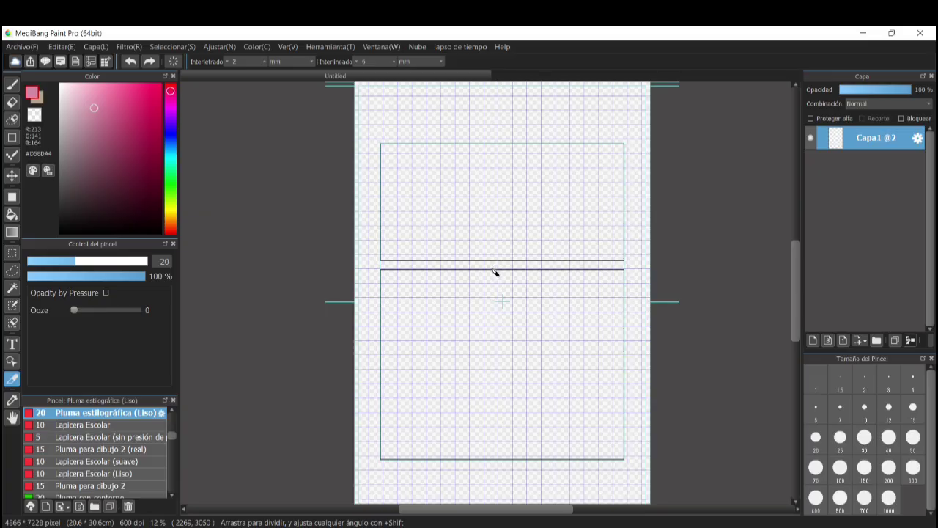
{"action": "left_click_drag", "start_coordinate": [495, 272], "coordinate": [494, 484]}
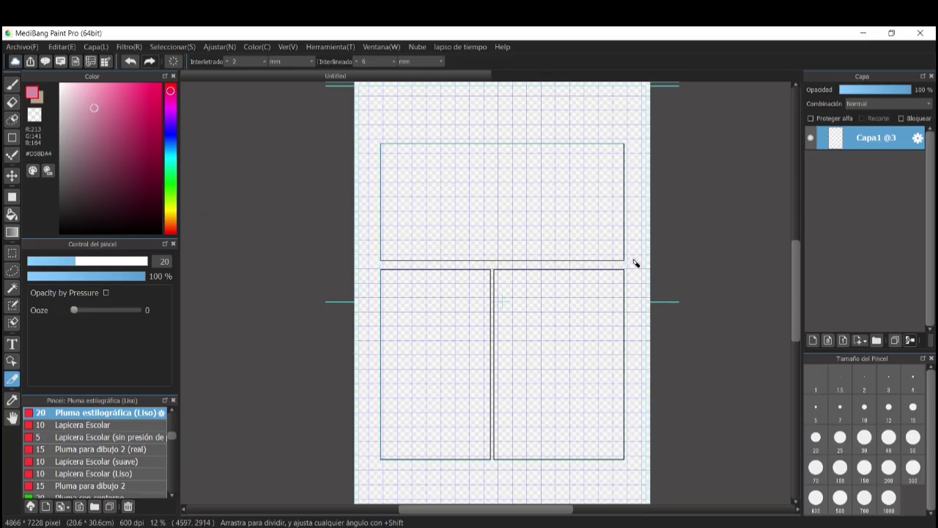
Divide the lower-right panel diagonally from near its upper-right corner down to its lower-left corner.
{"action": "left_click_drag", "start_coordinate": [635, 262], "coordinate": [485, 475]}
{"action": "left_click_drag", "start_coordinate": [687, 181], "coordinate": [441, 527]}
{"action": "scroll", "coordinate": [700, 281], "scroll_direction": "up", "scroll_amount": 1}
{"action": "scroll", "coordinate": [691, 319], "scroll_direction": "down", "scroll_amount": 3}
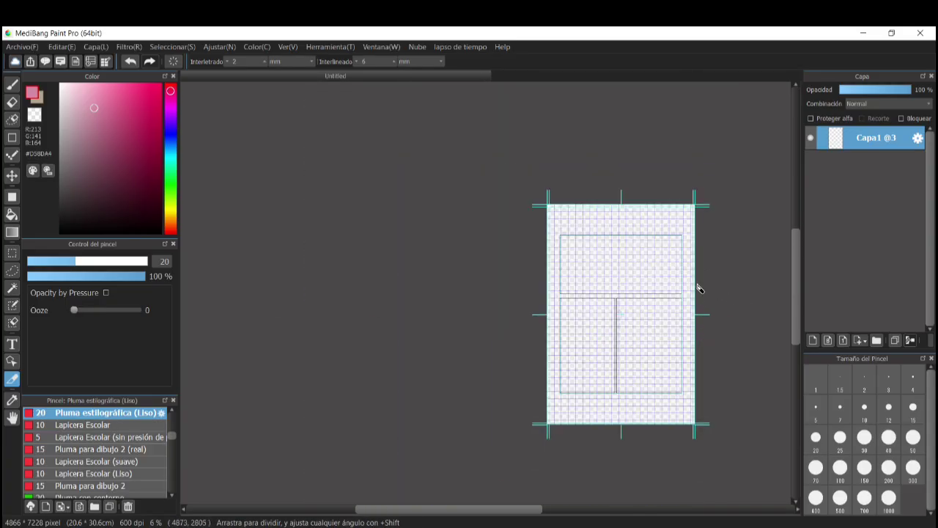
{"action": "left_click_drag", "start_coordinate": [731, 239], "coordinate": [572, 472]}
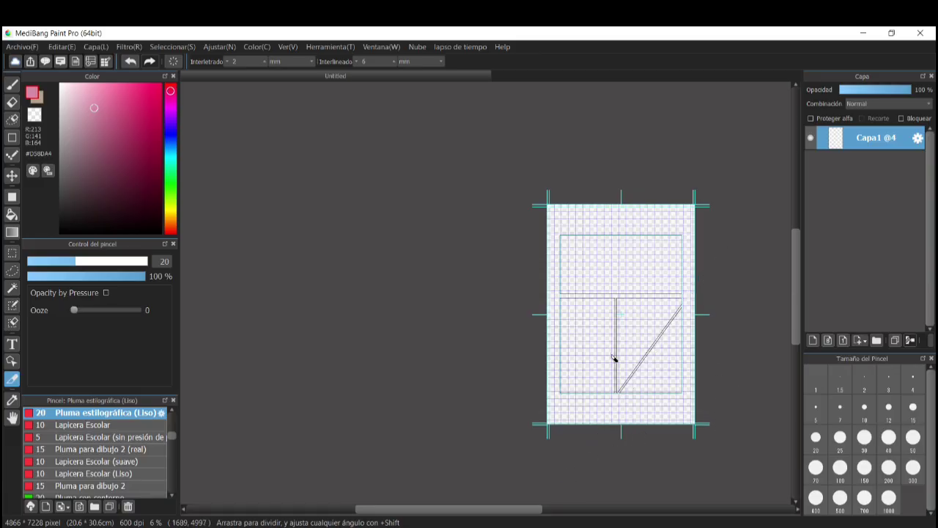
Widen the lower-left panel and the triangular lower-right panel outward past the inner frame guides.
{"action": "scroll", "coordinate": [677, 371], "scroll_direction": "down", "scroll_amount": 2}
{"action": "scroll", "coordinate": [698, 364], "scroll_direction": "up", "scroll_amount": 4}
{"action": "scroll", "coordinate": [704, 371], "scroll_direction": "up", "scroll_amount": 1}
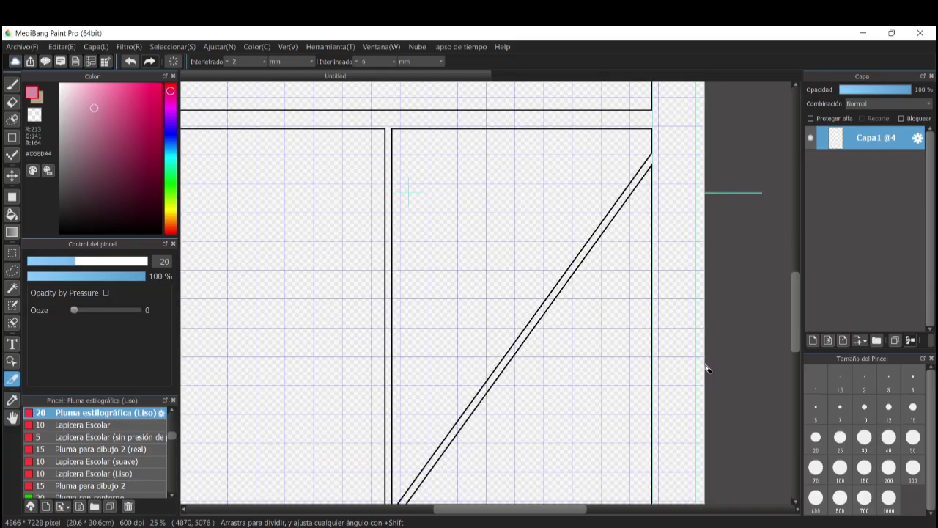
{"action": "scroll", "coordinate": [704, 367], "scroll_direction": "down", "scroll_amount": 2}
{"action": "scroll", "coordinate": [693, 293], "scroll_direction": "up", "scroll_amount": 2}
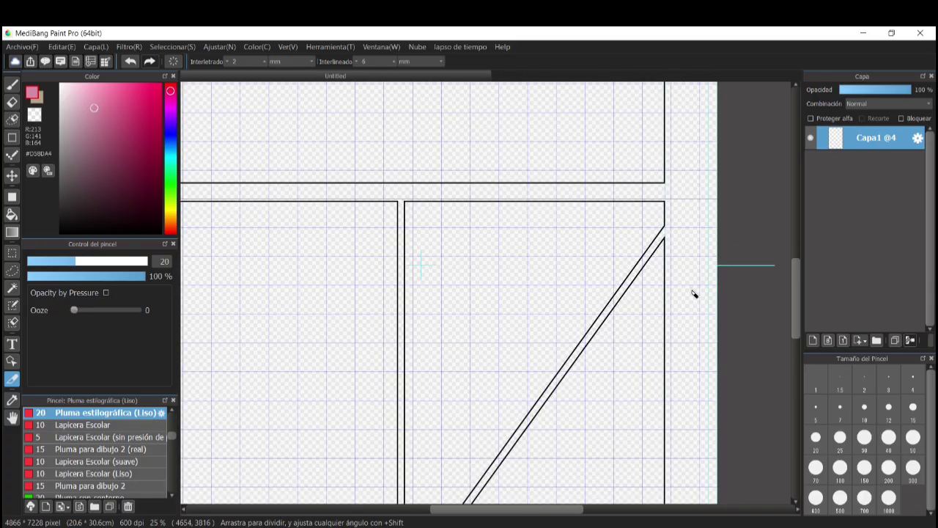
{"action": "scroll", "coordinate": [694, 294], "scroll_direction": "down", "scroll_amount": 2}
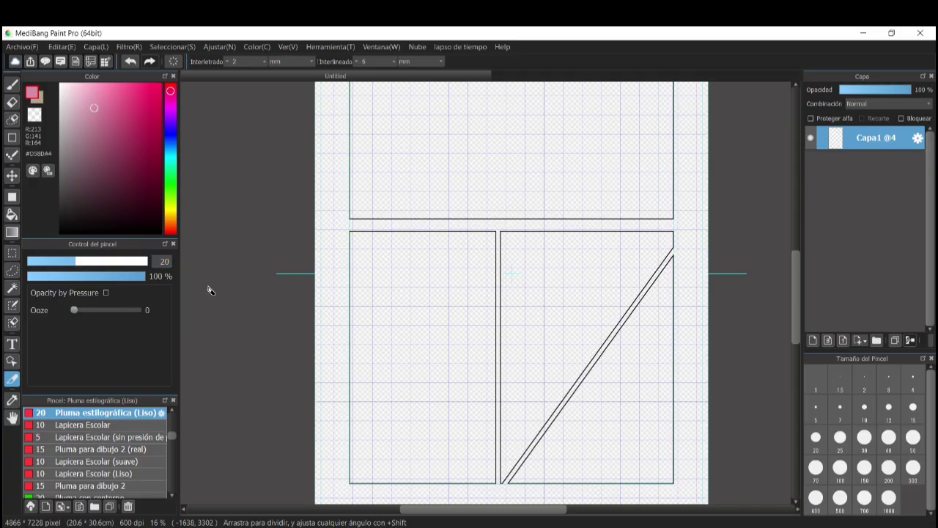
{"action": "left_click", "coordinate": [12, 362]}
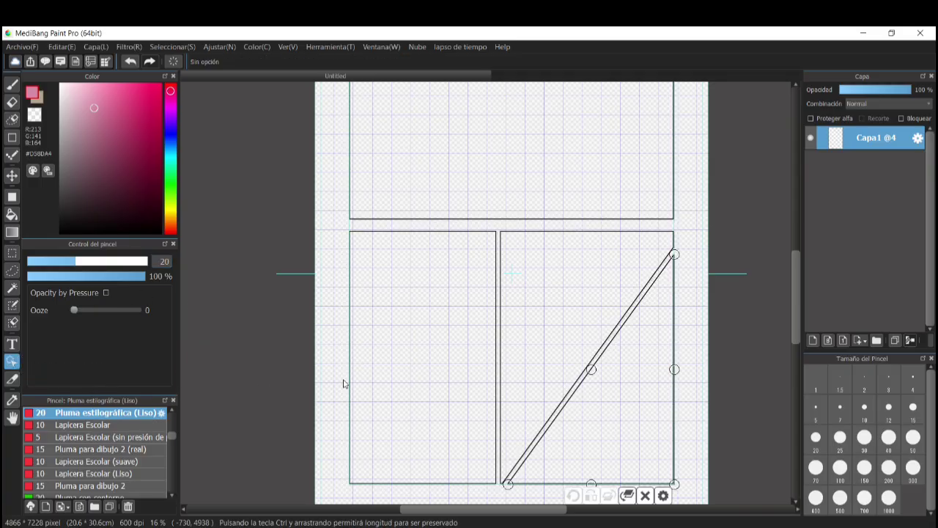
{"action": "left_click", "coordinate": [370, 378]}
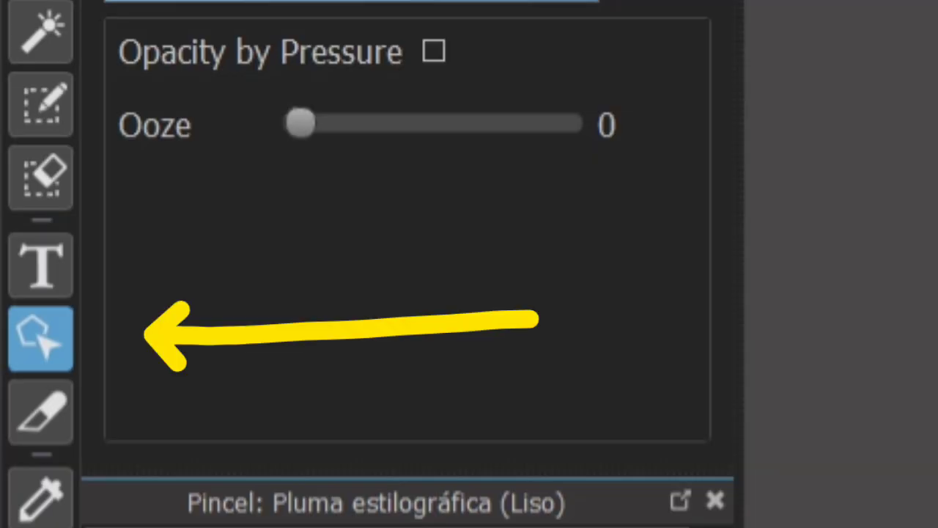
{"action": "left_click_drag", "start_coordinate": [204, 277], "coordinate": [180, 277]}
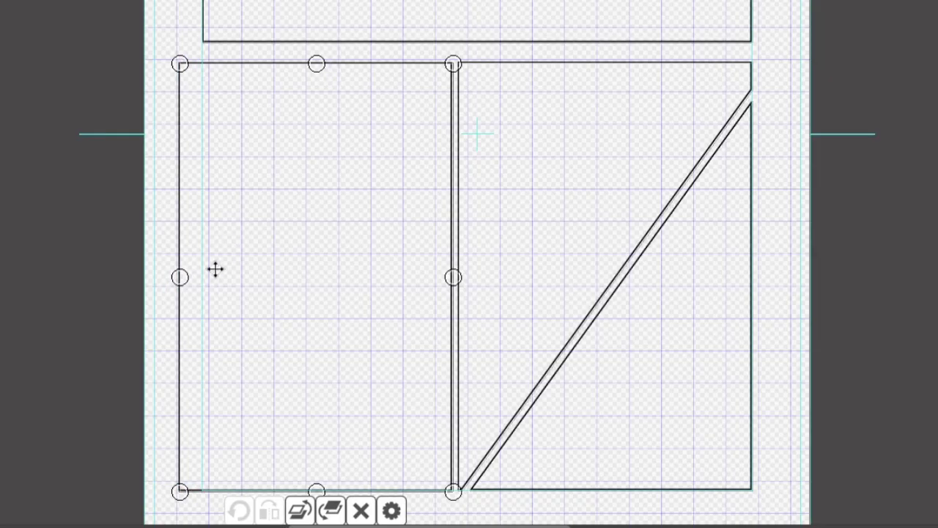
{"action": "left_click", "coordinate": [738, 262]}
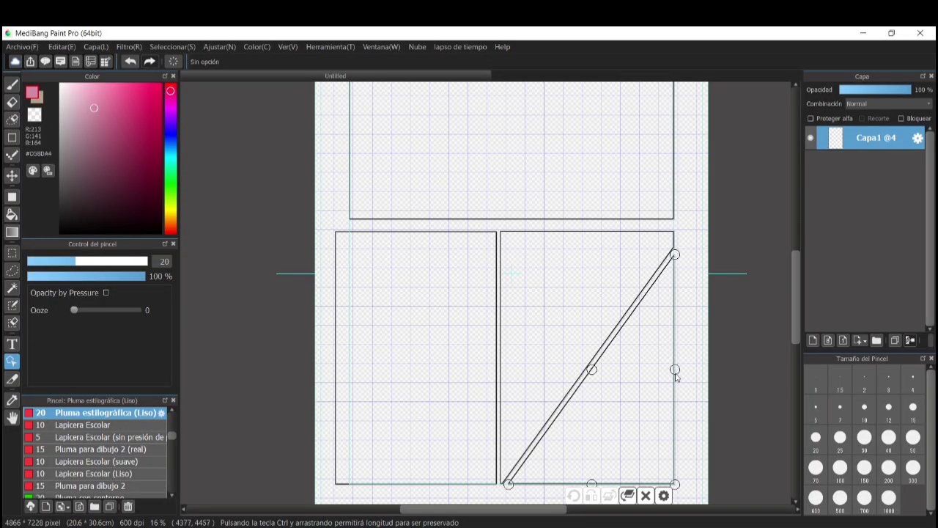
{"action": "left_click_drag", "start_coordinate": [674, 370], "coordinate": [686, 367]}
Move the lower middle panel upward so that it overlaps the large top panel.
{"action": "left_click_drag", "start_coordinate": [585, 333], "coordinate": [586, 357]}
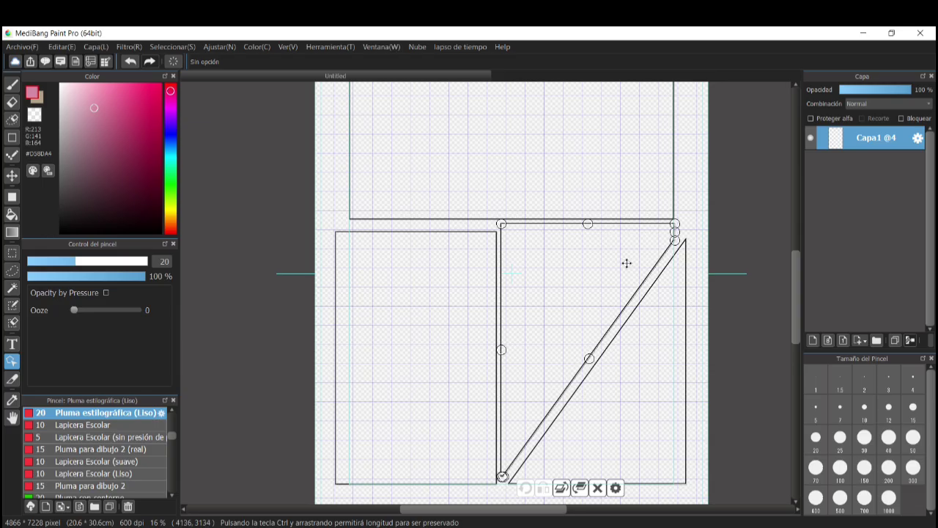
{"action": "scroll", "coordinate": [547, 330], "scroll_direction": "up", "scroll_amount": 3}
{"action": "scroll", "coordinate": [545, 342], "scroll_direction": "down", "scroll_amount": 5}
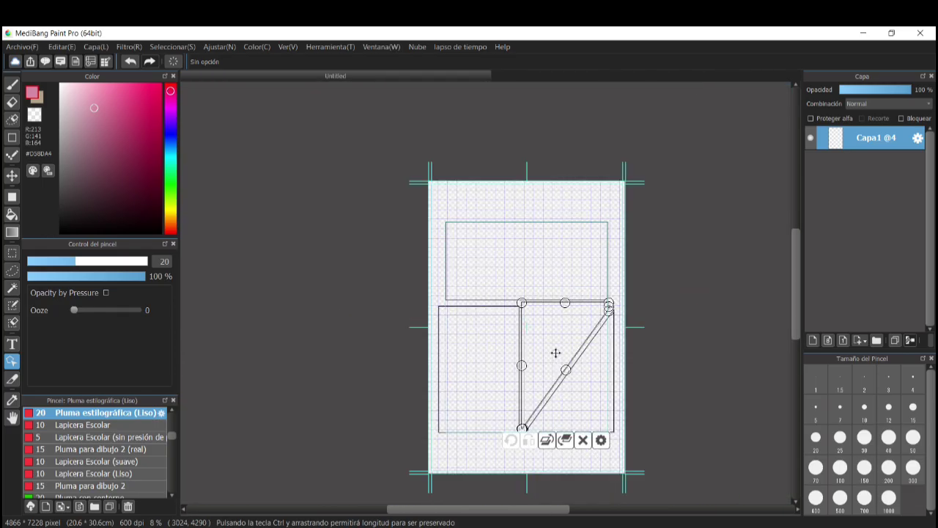
{"action": "left_click_drag", "start_coordinate": [551, 345], "coordinate": [557, 353]}
{"action": "scroll", "coordinate": [586, 327], "scroll_direction": "down", "scroll_amount": 1}
{"action": "scroll", "coordinate": [586, 327], "scroll_direction": "up", "scroll_amount": 3}
{"action": "left_click_drag", "start_coordinate": [521, 319], "coordinate": [539, 233]}
Try pulling the raised panel's lowest corner outward, undo it, and shift the panel's upper-left corner slightly inward.
{"action": "left_click_drag", "start_coordinate": [479, 454], "coordinate": [606, 317]}
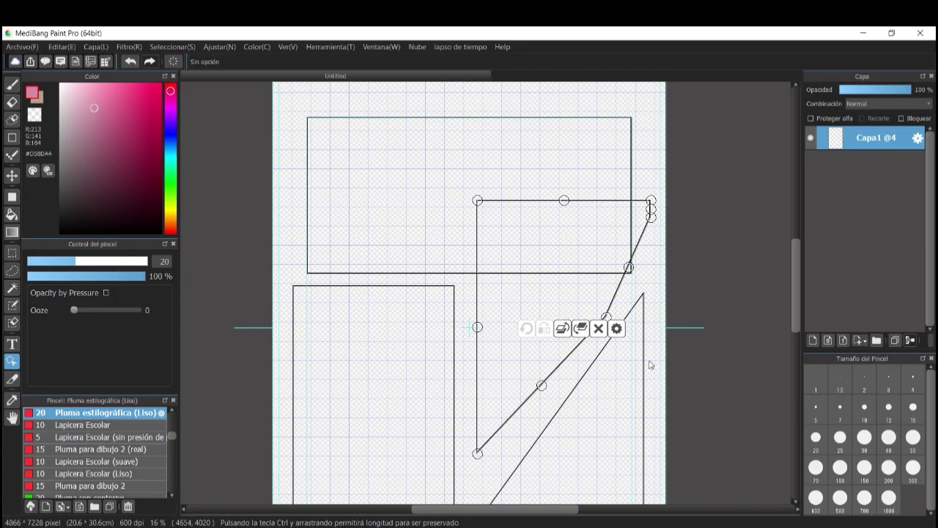
{"action": "key", "text": "ctrl+z"}
{"action": "mouse_move", "coordinate": [479, 453]}
{"action": "left_mouse_down"}
{"action": "mouse_move", "coordinate": [494, 426]}
{"action": "mouse_move", "coordinate": [490, 449]}
{"action": "left_mouse_up"}
{"action": "key", "text": "ctrl+z"}
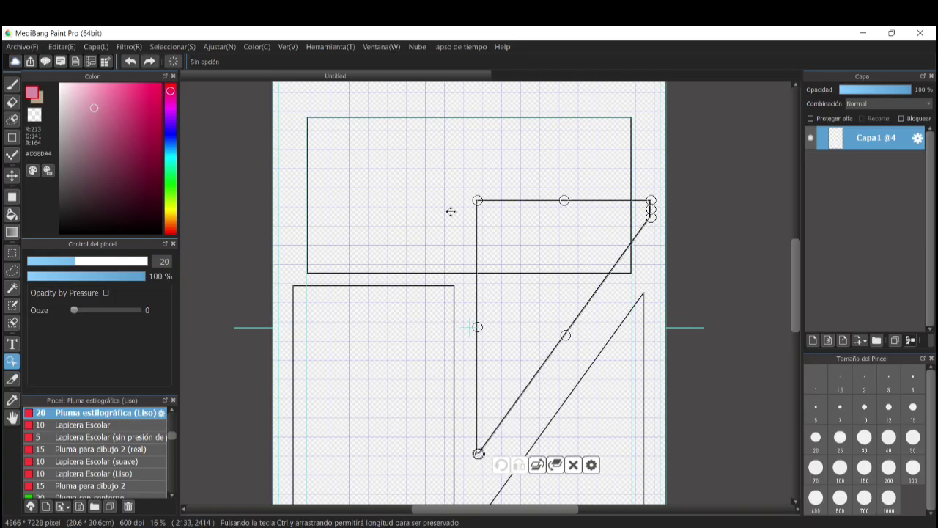
{"action": "left_click_drag", "start_coordinate": [478, 200], "coordinate": [481, 201]}
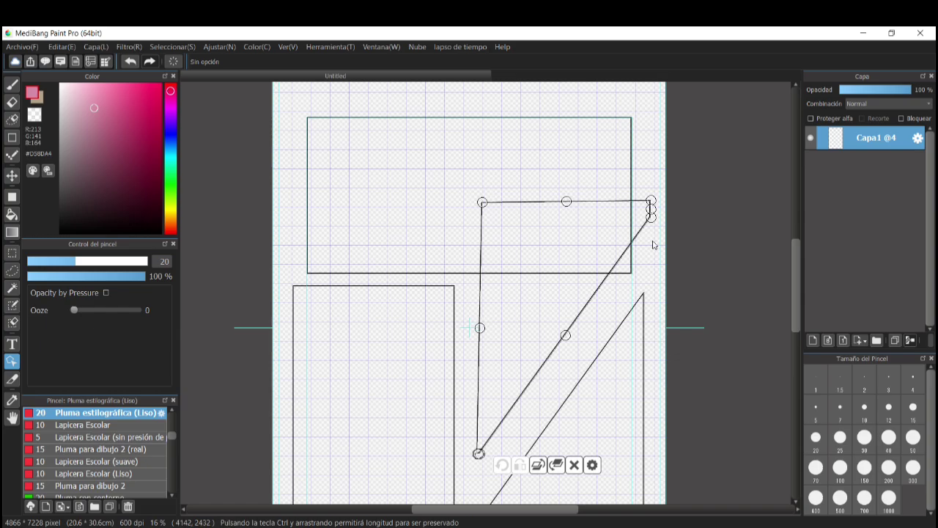
Try to move the raised panel back down into the lower row and undo the changes.
{"action": "left_click_drag", "start_coordinate": [455, 275], "coordinate": [434, 293]}
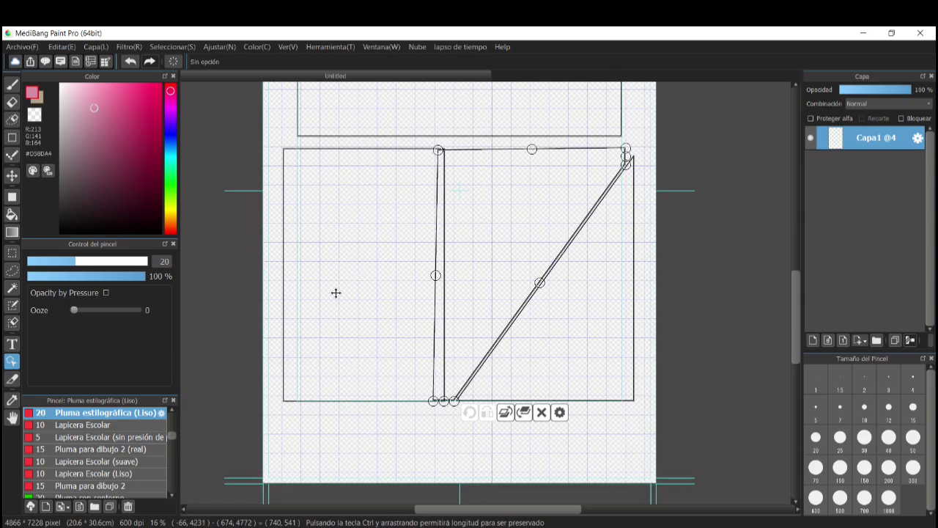
{"action": "key", "text": "ctrl+z"}
{"action": "key", "text": "ctrl+z"}
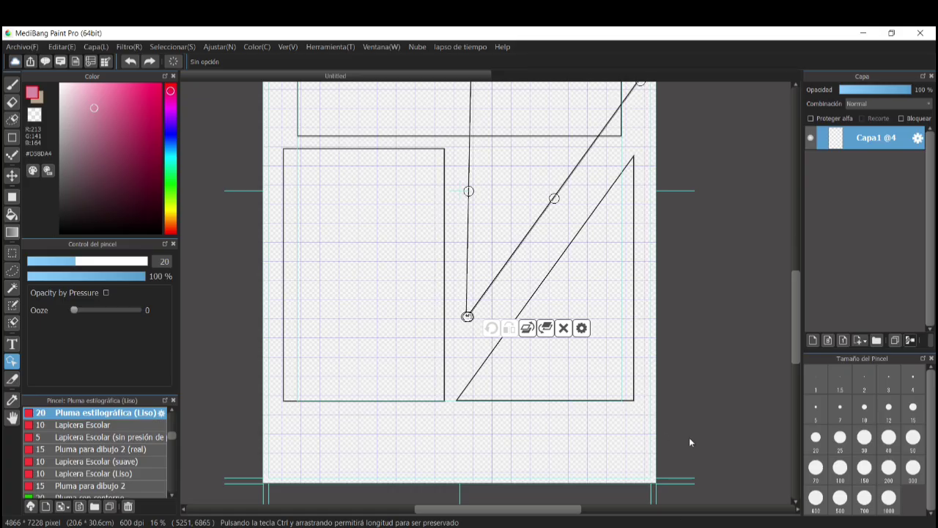
Extend the large top panel's left edge slightly outward and shift the raised panel's upper-left corner slightly left and down.
{"action": "scroll", "coordinate": [539, 260], "scroll_direction": "down", "scroll_amount": 2}
{"action": "left_click", "coordinate": [451, 173]}
{"action": "left_click_drag", "start_coordinate": [418, 159], "coordinate": [412, 160]}
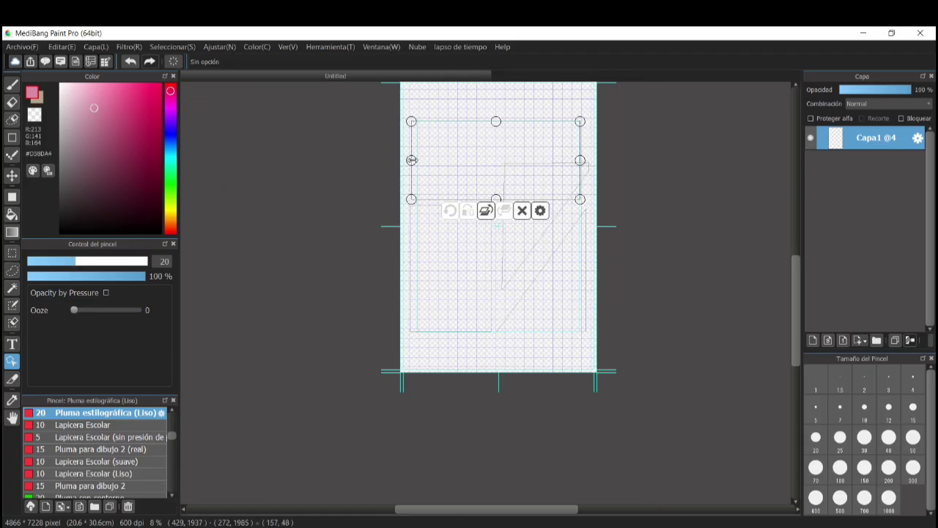
{"action": "left_click", "coordinate": [581, 270]}
{"action": "left_click", "coordinate": [515, 238]}
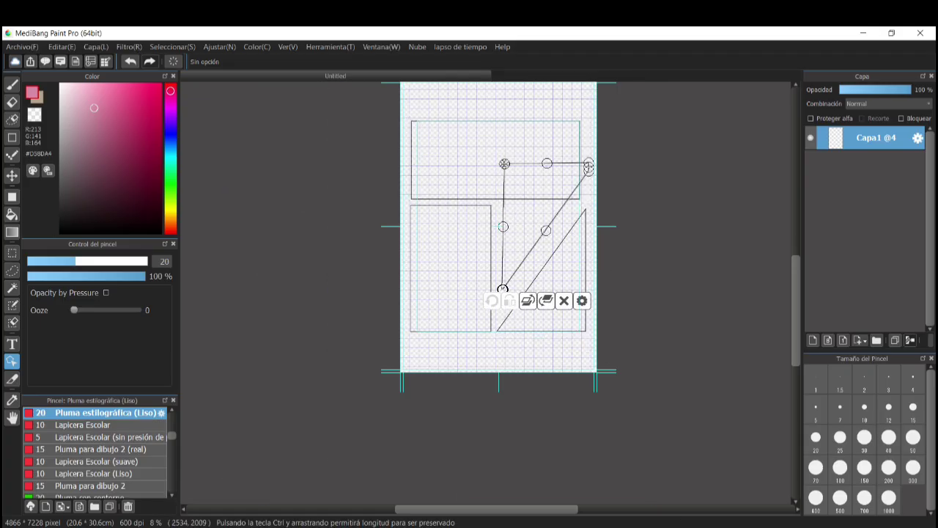
{"action": "mouse_move", "coordinate": [503, 162]}
{"action": "left_mouse_down"}
{"action": "mouse_move", "coordinate": [475, 163]}
{"action": "mouse_move", "coordinate": [499, 167]}
{"action": "left_mouse_up"}
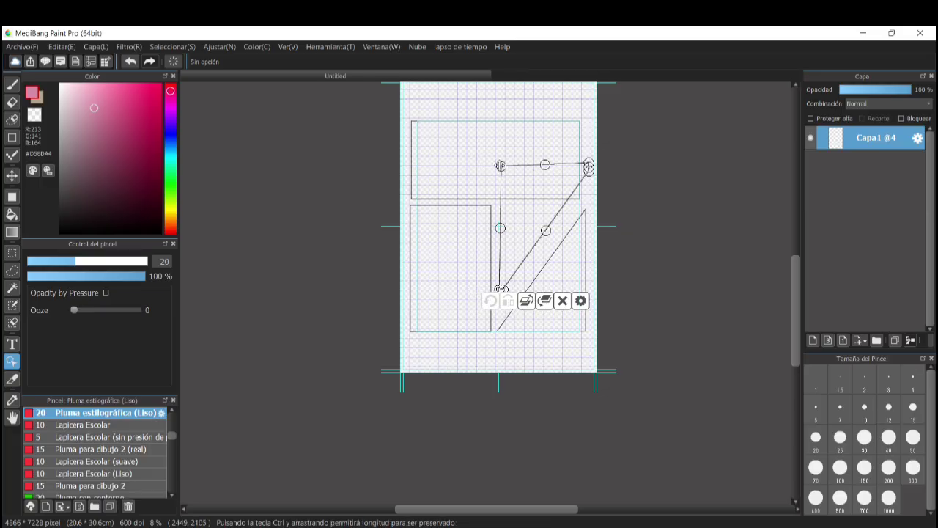
{"action": "scroll", "coordinate": [589, 146], "scroll_direction": "up", "scroll_amount": 2}
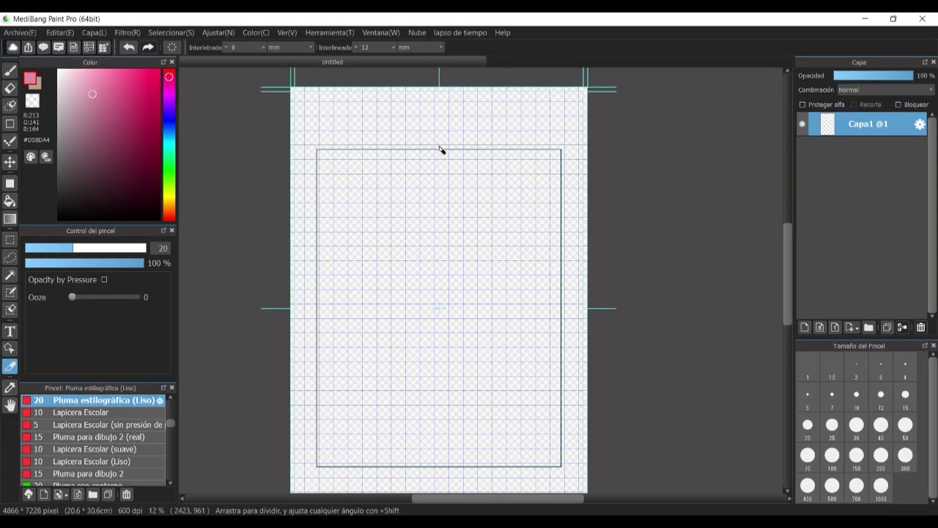
Remove the thin page frame and add a new panel material with a thicker black border line.
{"action": "key", "text": "ctrl+z"}
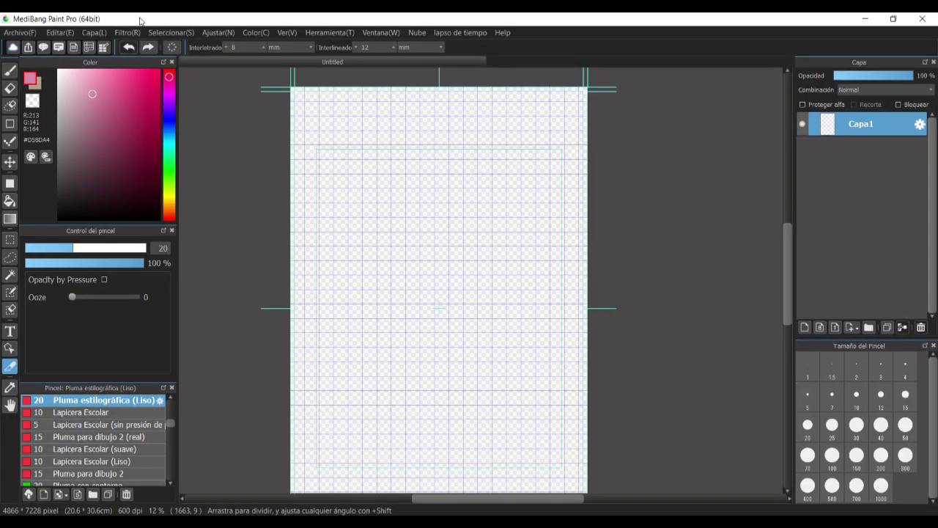
{"action": "left_click", "coordinate": [85, 33]}
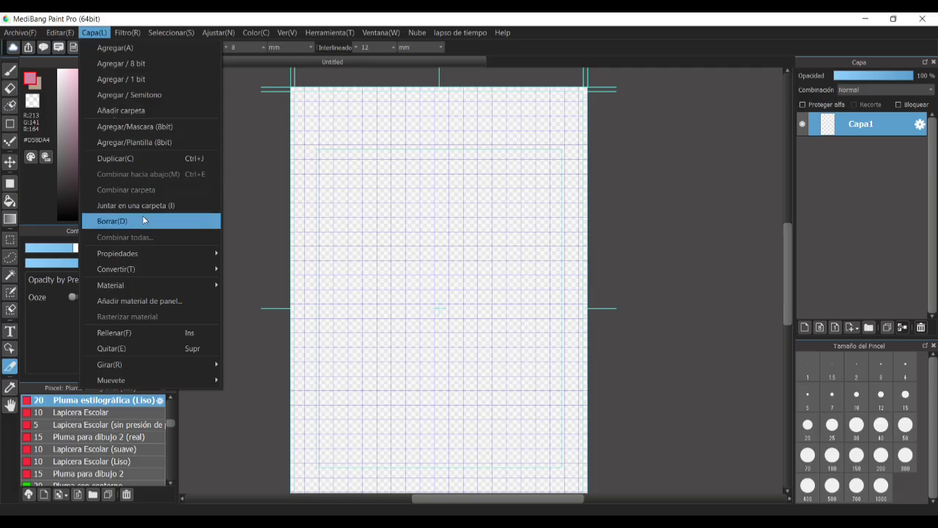
{"action": "left_click", "coordinate": [149, 305]}
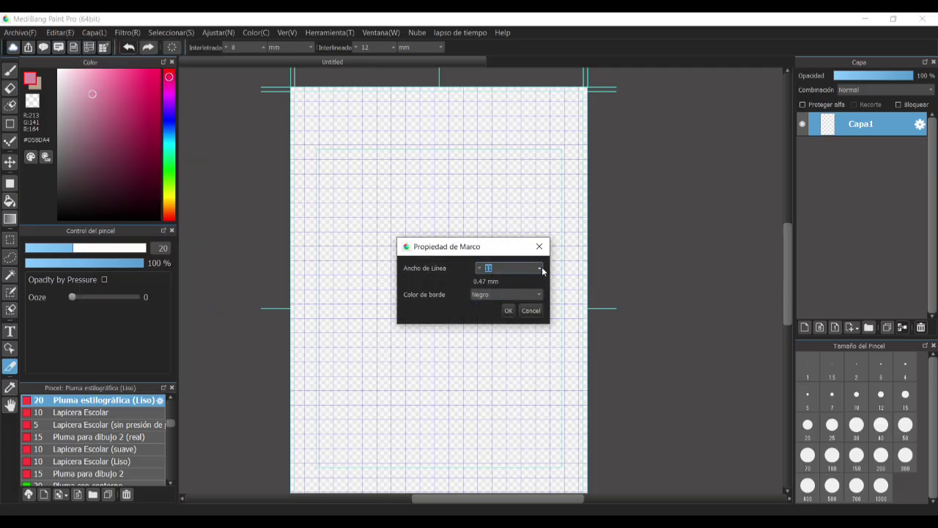
{"action": "key", "text": "Return"}
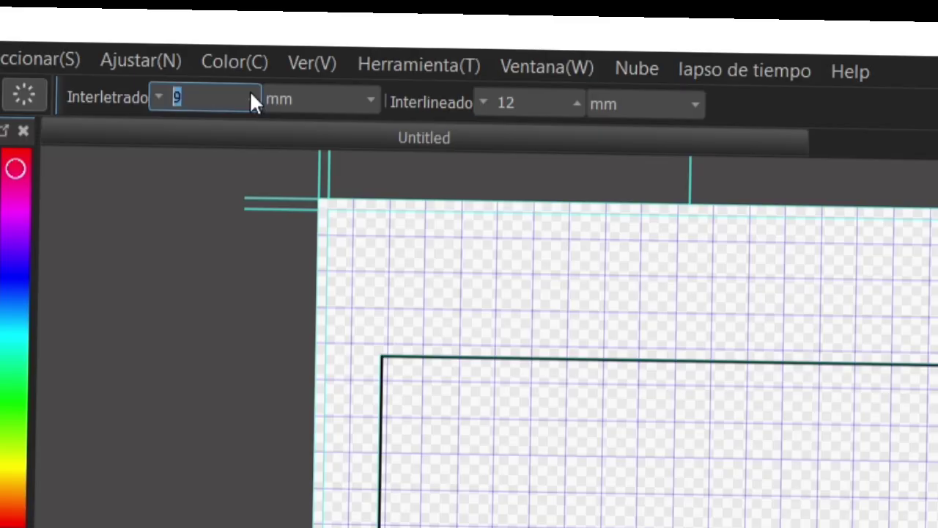
Set the panel division spacing to 16 mm for Interletrado and 20 mm for Interlineado.
{"action": "left_click", "coordinate": [263, 46]}
{"action": "left_click", "coordinate": [249, 100]}
{"action": "left_click", "coordinate": [249, 100]}
{"action": "left_click", "coordinate": [249, 100]}
{"action": "left_click", "coordinate": [249, 100]}
{"action": "left_click", "coordinate": [249, 100]}
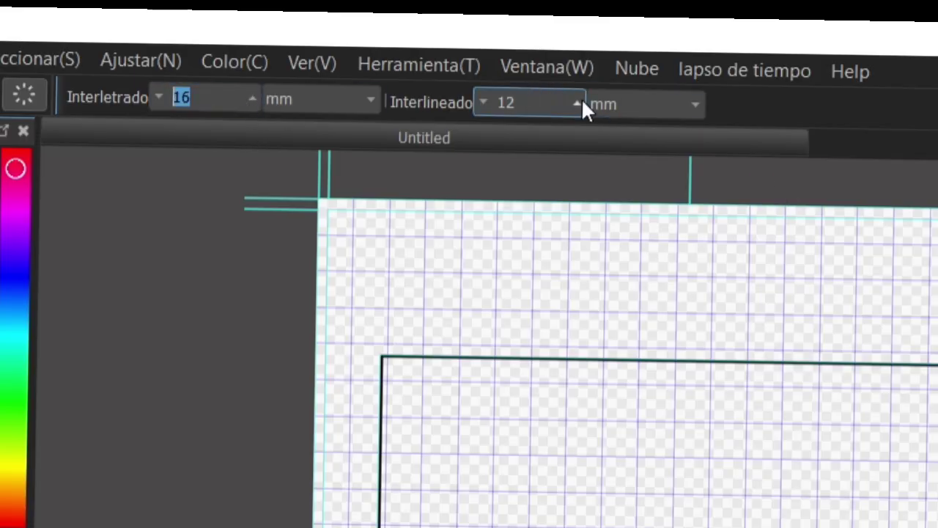
{"action": "left_click", "coordinate": [579, 103]}
{"action": "left_click", "coordinate": [579, 103]}
{"action": "left_click", "coordinate": [579, 102]}
{"action": "left_click", "coordinate": [579, 103]}
{"action": "left_click", "coordinate": [580, 103]}
{"action": "left_click", "coordinate": [579, 103]}
{"action": "left_click", "coordinate": [579, 103]}
{"action": "left_click", "coordinate": [580, 103]}
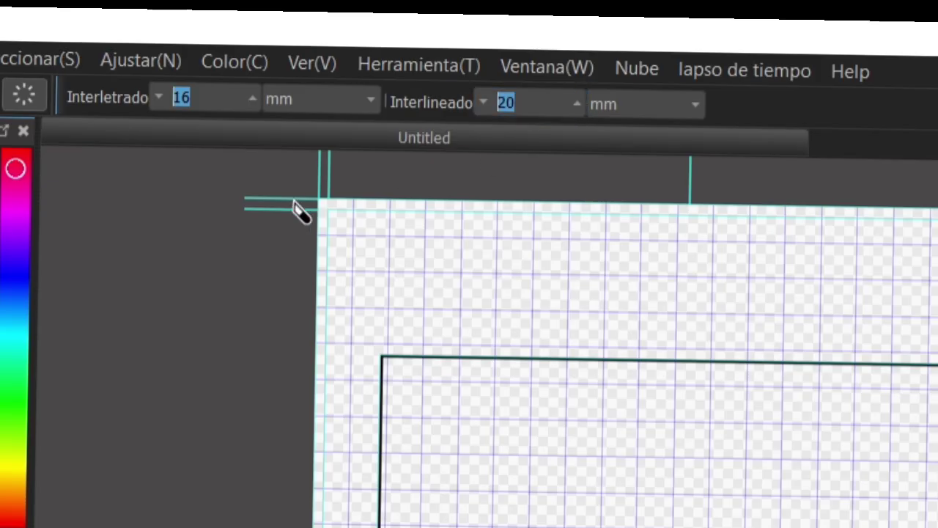
With Interletrado raised to 19 mm, divide the page frame horizontally and split its upper panel vertically.
{"action": "left_click", "coordinate": [251, 101]}
{"action": "left_click", "coordinate": [251, 102]}
{"action": "left_click", "coordinate": [250, 101]}
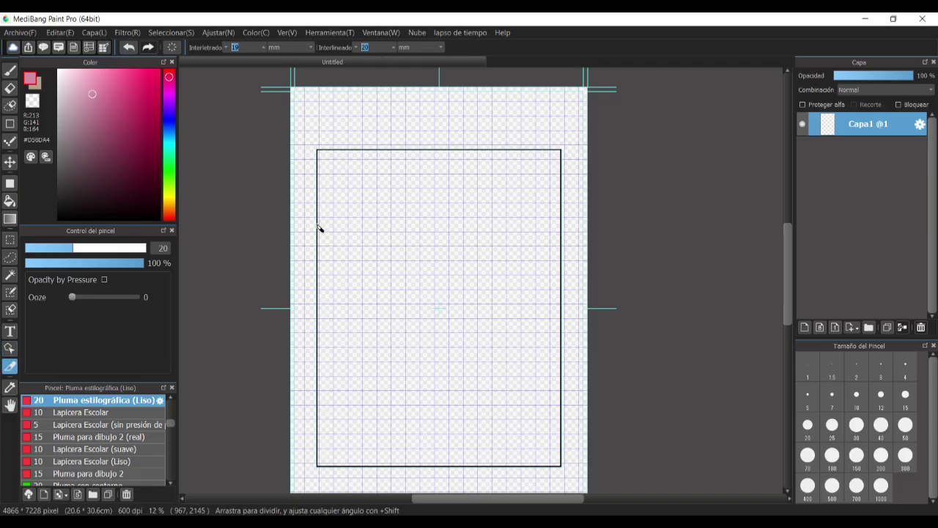
{"action": "left_click_drag", "start_coordinate": [302, 240], "coordinate": [667, 248]}
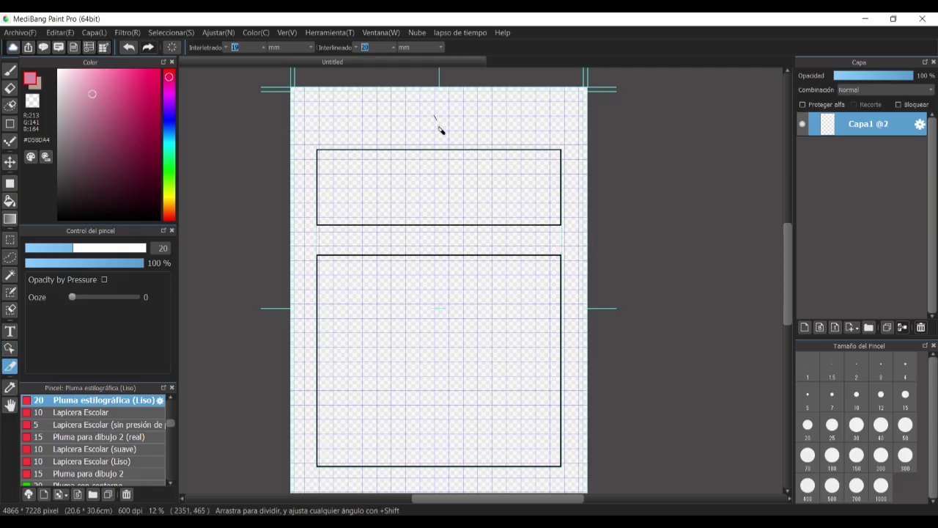
{"action": "left_click_drag", "start_coordinate": [439, 126], "coordinate": [444, 266]}
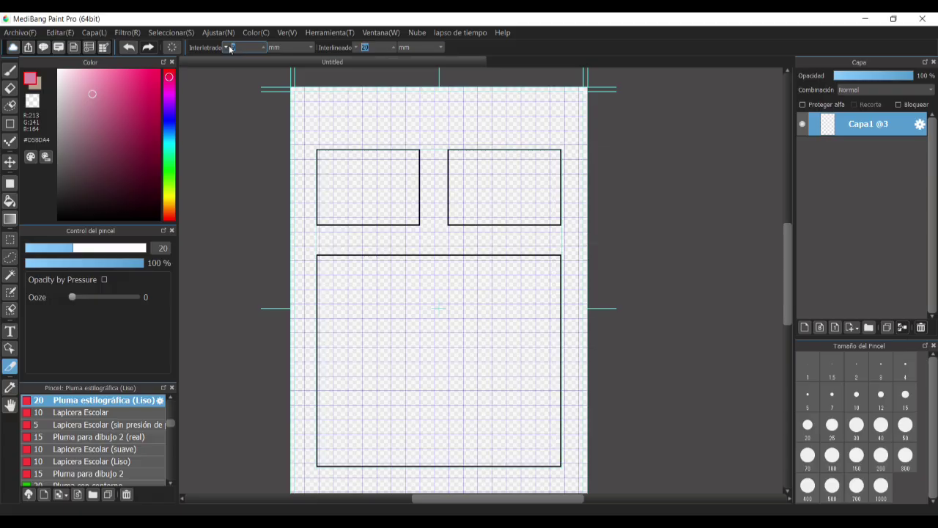
With narrower division spacing, cut the two upper panels into a three-by-three grid and split the large lower panel horizontally and diagonally.
{"action": "left_click", "coordinate": [354, 47]}
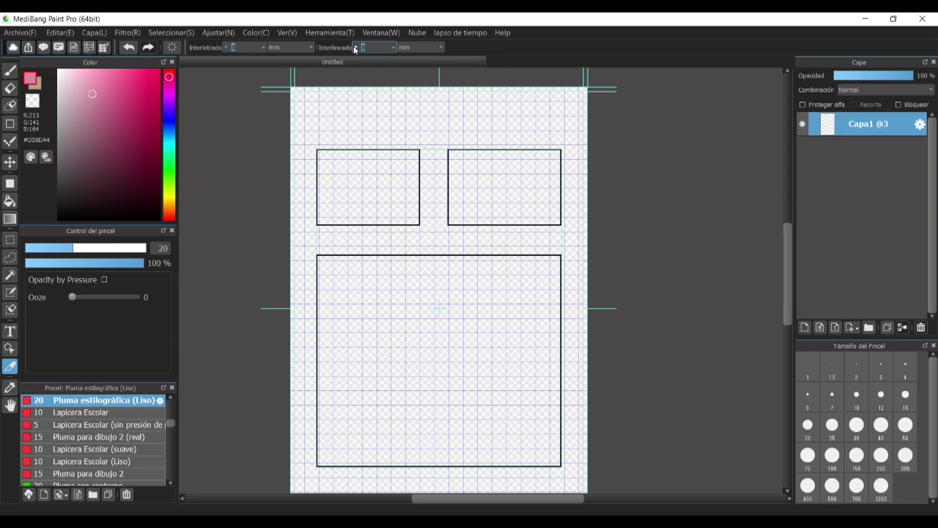
{"action": "left_click_drag", "start_coordinate": [233, 174], "coordinate": [752, 174]}
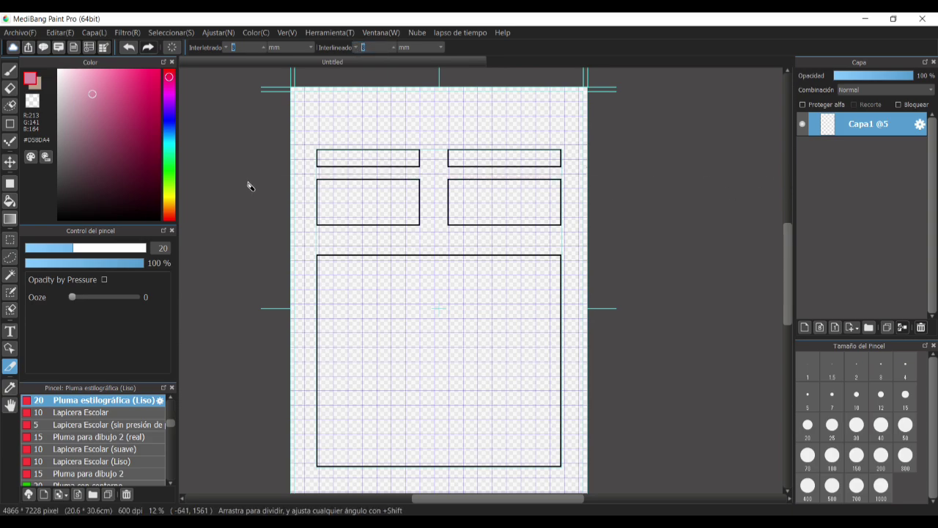
{"action": "left_click_drag", "start_coordinate": [364, 74], "coordinate": [376, 267]}
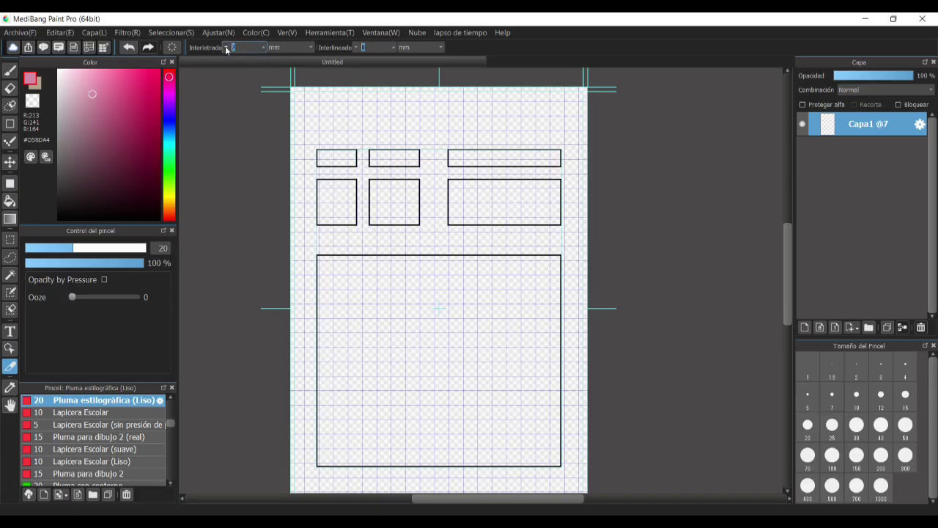
{"action": "left_click_drag", "start_coordinate": [233, 208], "coordinate": [838, 219]}
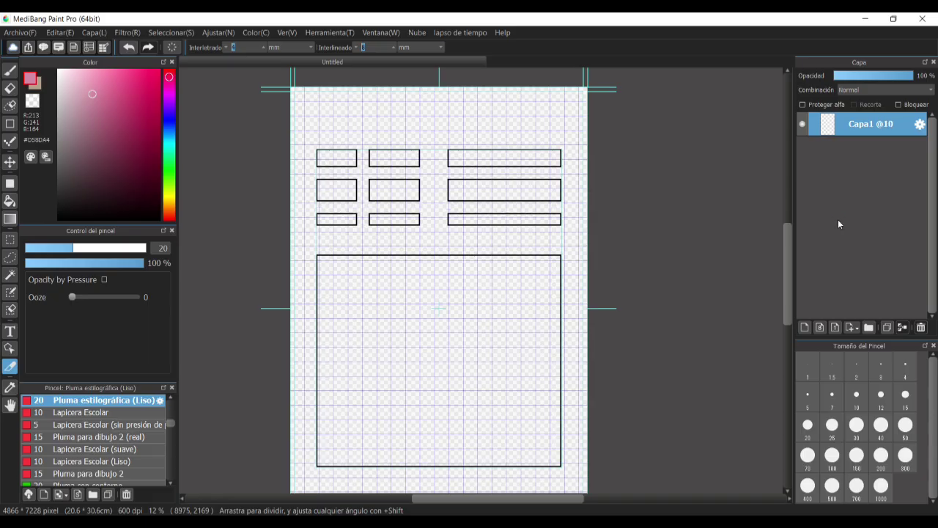
{"action": "left_click_drag", "start_coordinate": [253, 344], "coordinate": [786, 344]}
{"action": "left_click_drag", "start_coordinate": [253, 265], "coordinate": [836, 359]}
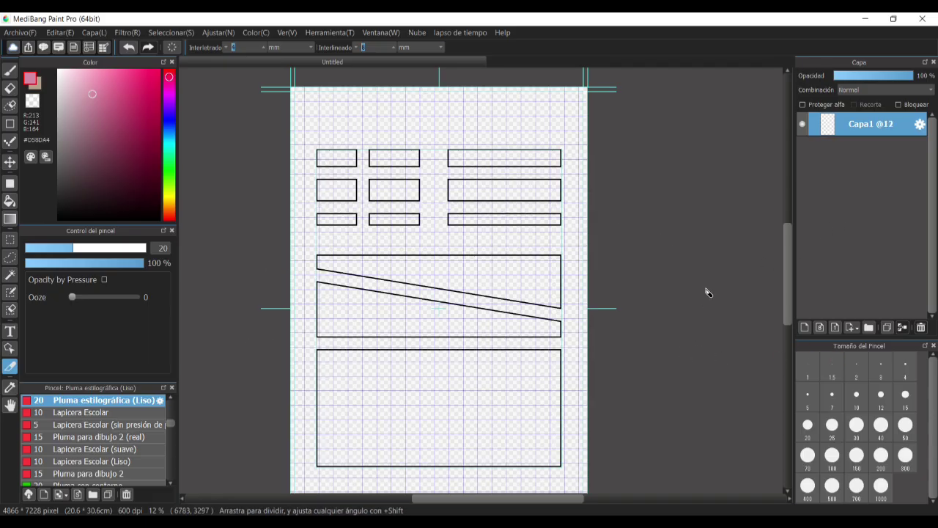
Undo all the panel divisions back to the single page frame.
{"action": "key", "text": "ctrl+z"}
{"action": "key", "text": "ctrl+z"}
{"action": "key", "text": "ctrl+z"}
{"action": "key", "text": "ctrl+z"}
{"action": "key", "text": "ctrl+z"}
{"action": "key", "text": "ctrl+z"}
{"action": "key", "text": "ctrl+z"}
{"action": "key", "text": "ctrl+z"}
{"action": "key", "text": "ctrl+z"}
{"action": "key", "text": "ctrl+z"}
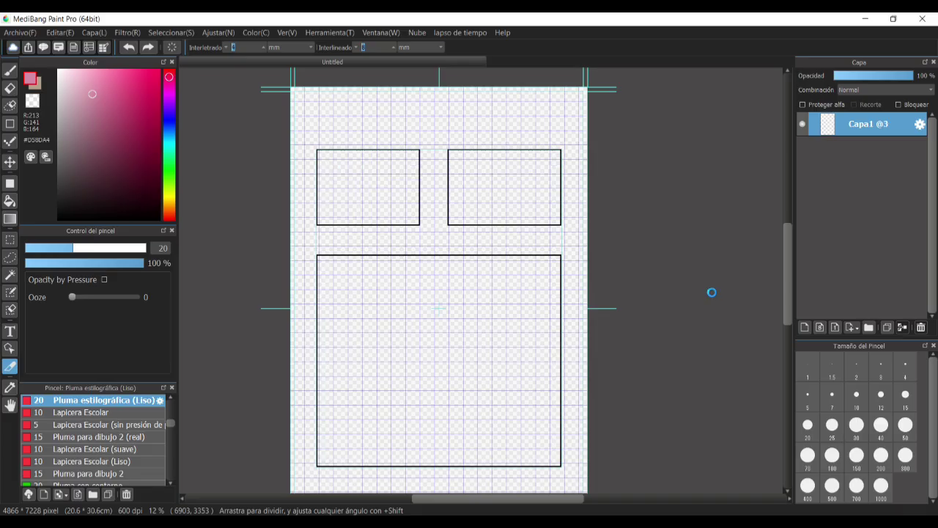
{"action": "key", "text": "ctrl+z"}
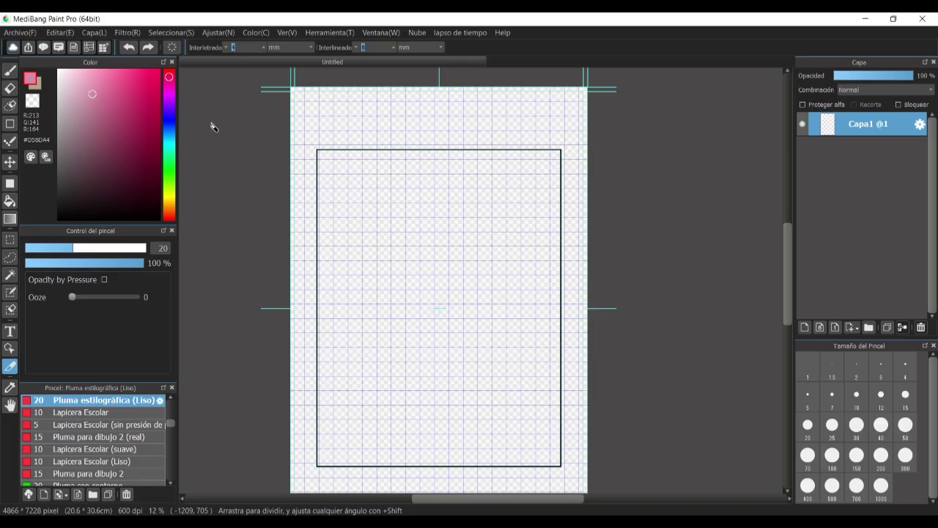
Divide the page frame into four panels with three roughly parallel diagonal cuts descending from left to right.
{"action": "left_click_drag", "start_coordinate": [242, 81], "coordinate": [826, 475]}
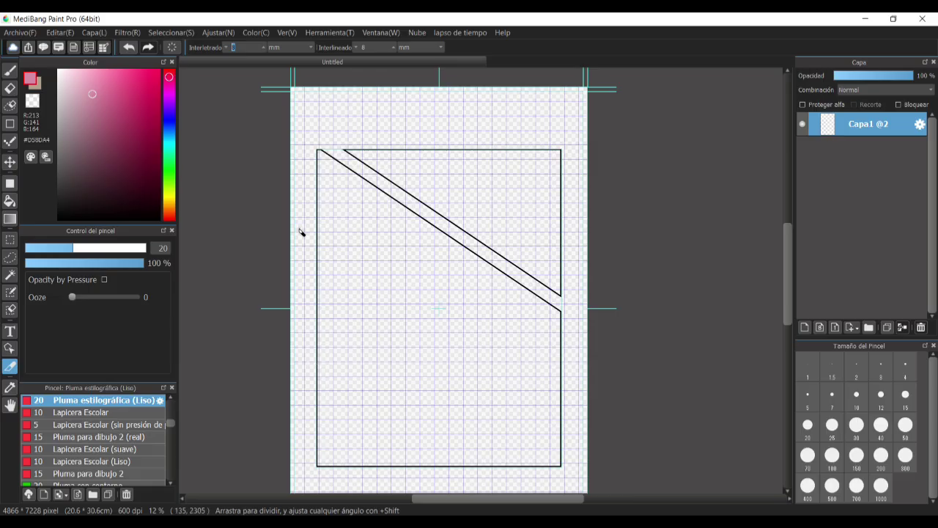
{"action": "left_click_drag", "start_coordinate": [248, 194], "coordinate": [721, 500]}
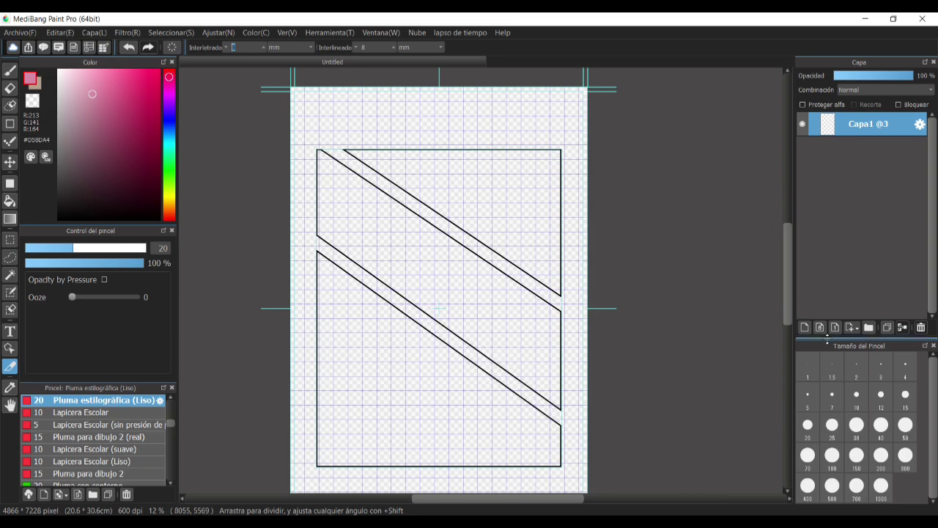
{"action": "left_click_drag", "start_coordinate": [268, 286], "coordinate": [598, 516]}
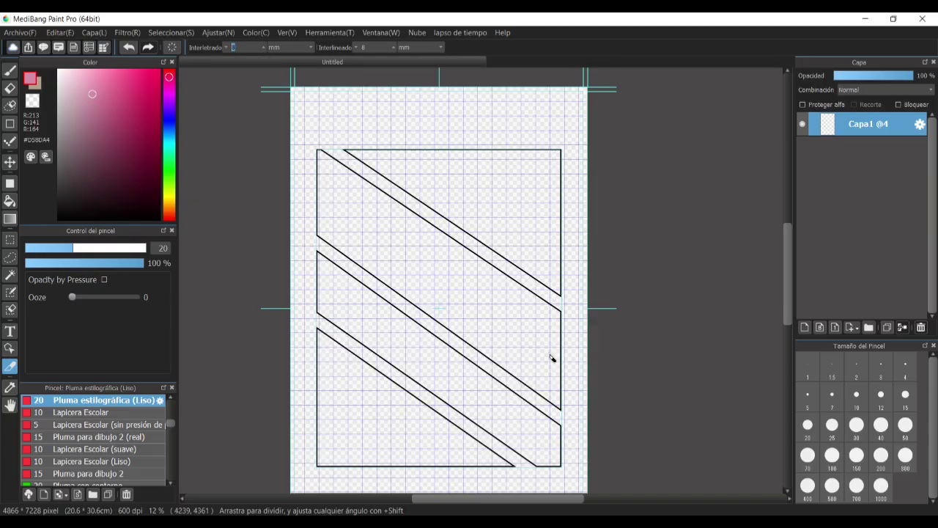
Undo the diagonal divisions, keeping only the single undivided page frame.
{"action": "scroll", "coordinate": [549, 336], "scroll_direction": "down", "scroll_amount": 2}
{"action": "scroll", "coordinate": [555, 329], "scroll_direction": "up", "scroll_amount": 1}
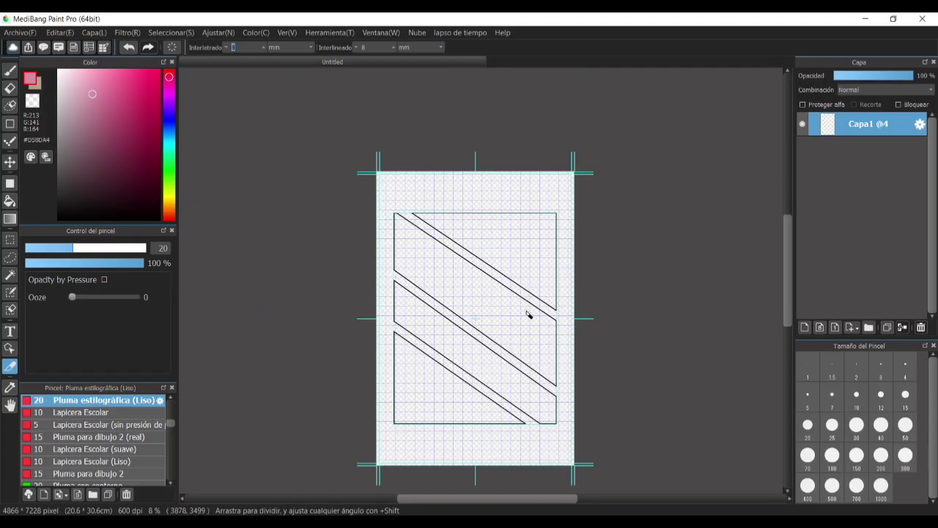
{"action": "key", "text": "ctrl+z"}
{"action": "key", "text": "ctrl+z"}
{"action": "key", "text": "ctrl+z"}
{"action": "key", "text": "ctrl+z"}
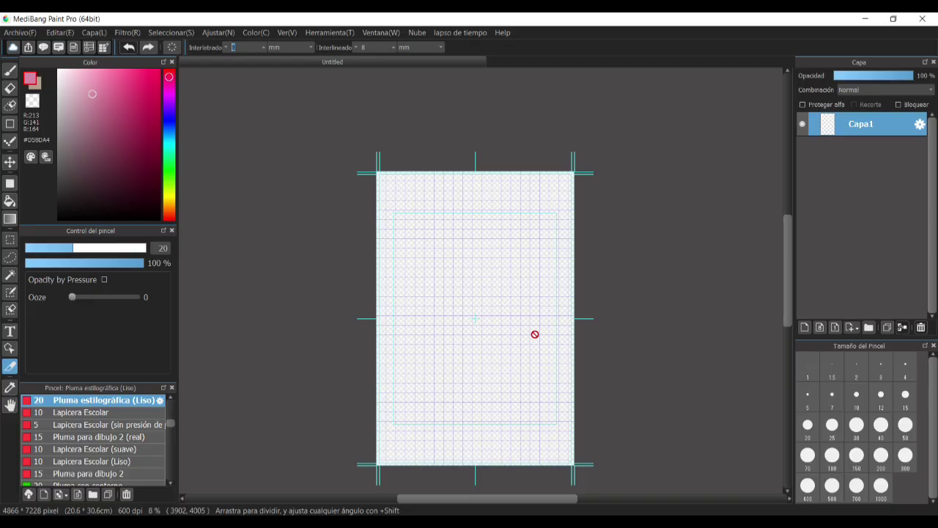
{"action": "left_click", "coordinate": [148, 46]}
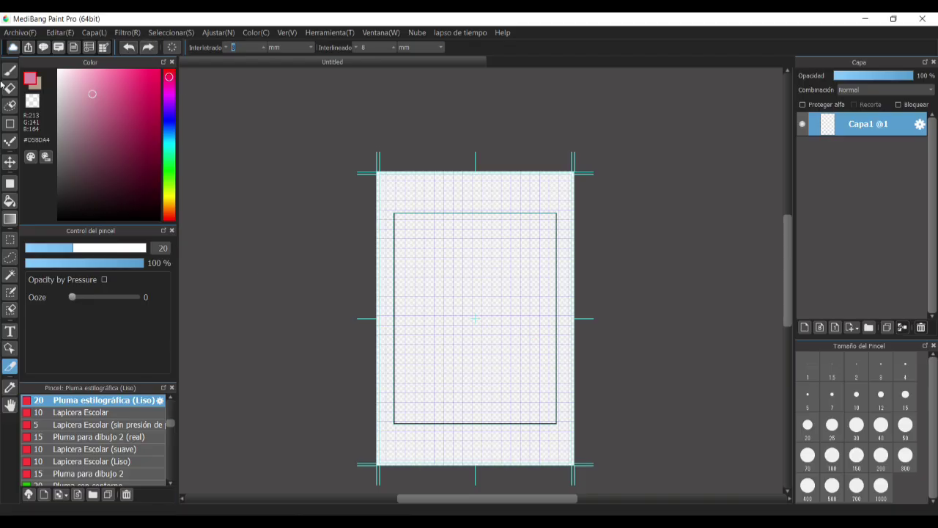
Select the page frame for editing and extend its upper edge upward past the inner guide.
{"action": "left_click", "coordinate": [9, 349]}
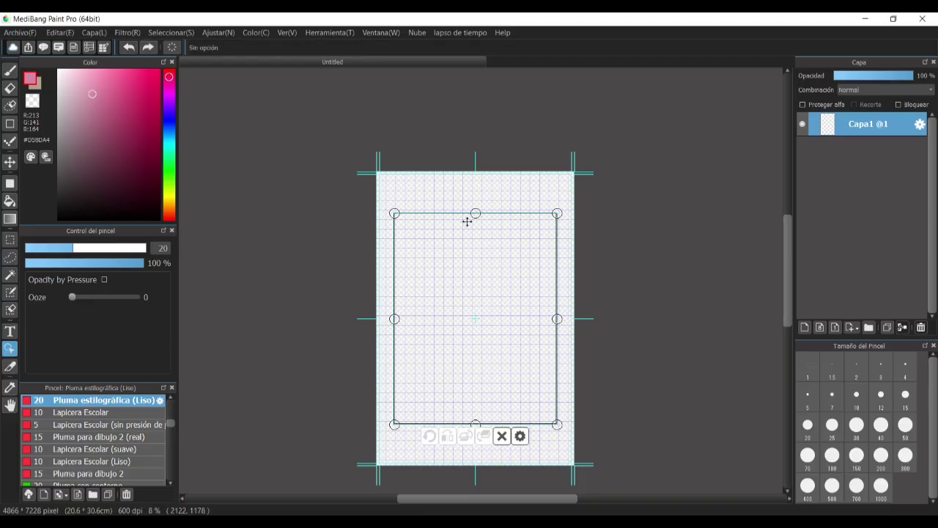
{"action": "mouse_move", "coordinate": [467, 221]}
{"action": "left_mouse_down"}
{"action": "mouse_move", "coordinate": [476, 198]}
{"action": "mouse_move", "coordinate": [477, 208]}
{"action": "left_mouse_up"}
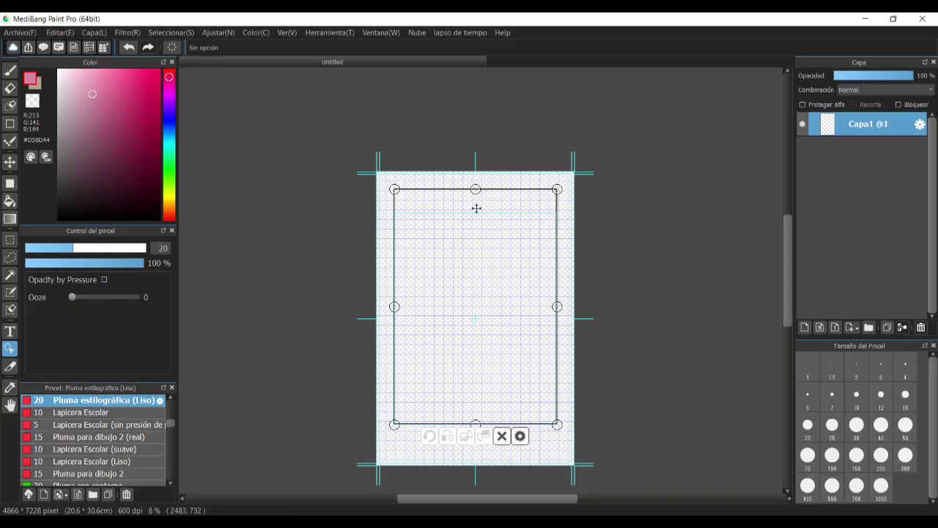
{"action": "scroll", "coordinate": [477, 208], "scroll_direction": "up", "scroll_amount": 5}
{"action": "scroll", "coordinate": [499, 379], "scroll_direction": "down", "scroll_amount": 4}
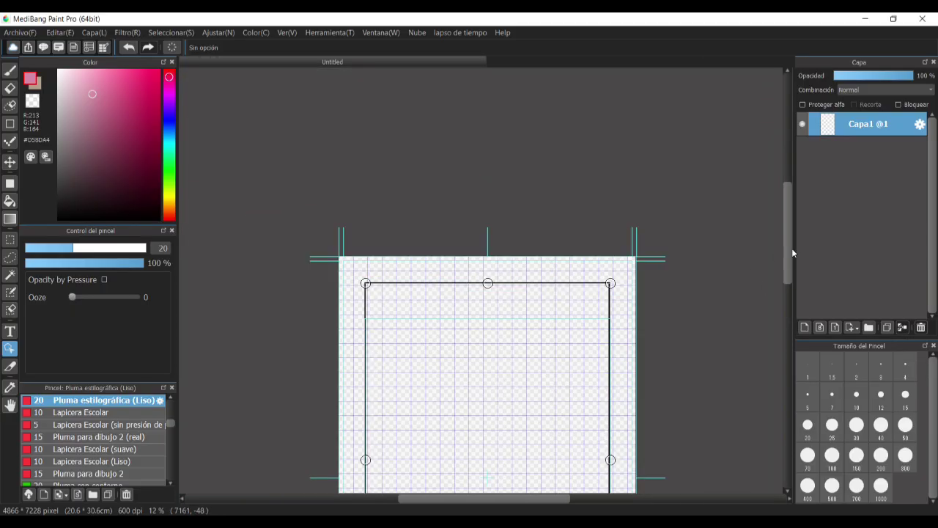
Extend the frame's lower, left and right edges outward past the inner guides, keeping a small margin from the page border.
{"action": "left_click_drag", "start_coordinate": [793, 253], "coordinate": [774, 324]}
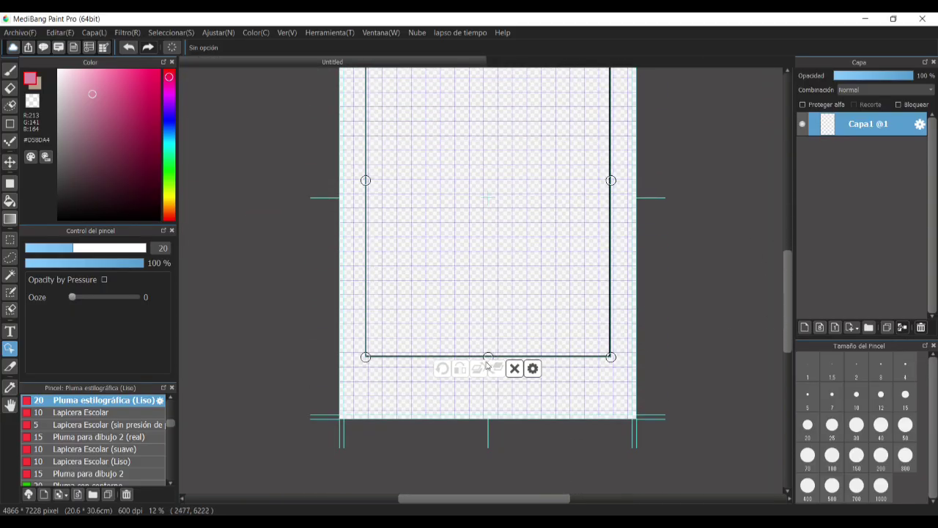
{"action": "left_click_drag", "start_coordinate": [488, 355], "coordinate": [484, 399]}
{"action": "mouse_move", "coordinate": [363, 205]}
{"action": "left_mouse_down"}
{"action": "mouse_move", "coordinate": [343, 206]}
{"action": "mouse_move", "coordinate": [354, 207]}
{"action": "left_mouse_up"}
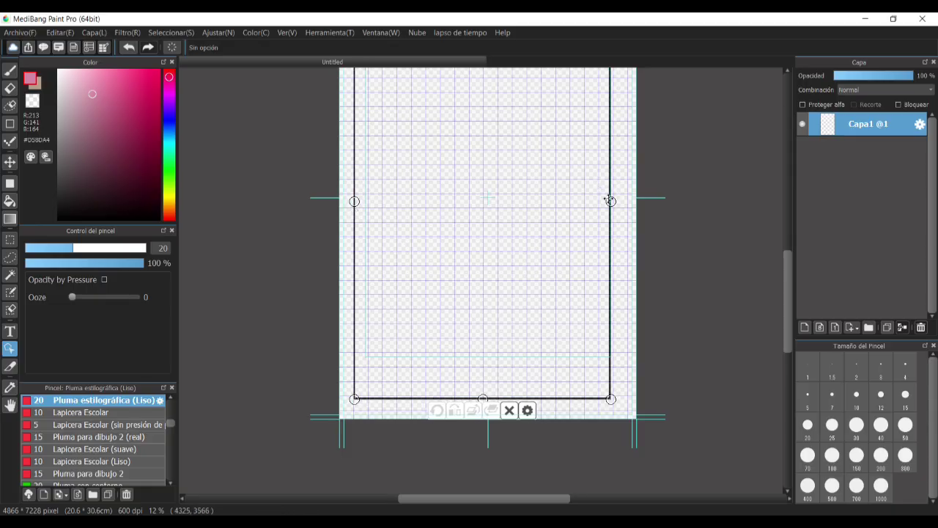
{"action": "left_click_drag", "start_coordinate": [612, 201], "coordinate": [620, 201]}
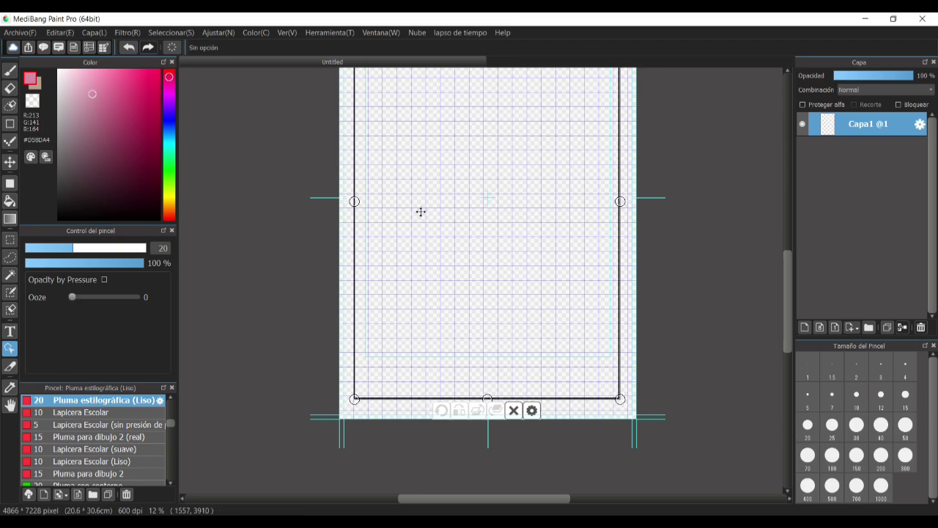
{"action": "left_click_drag", "start_coordinate": [355, 202], "coordinate": [360, 202]}
Nudge the frame's upper edge slightly further upward toward the page border.
{"action": "scroll", "coordinate": [476, 265], "scroll_direction": "down", "scroll_amount": 4}
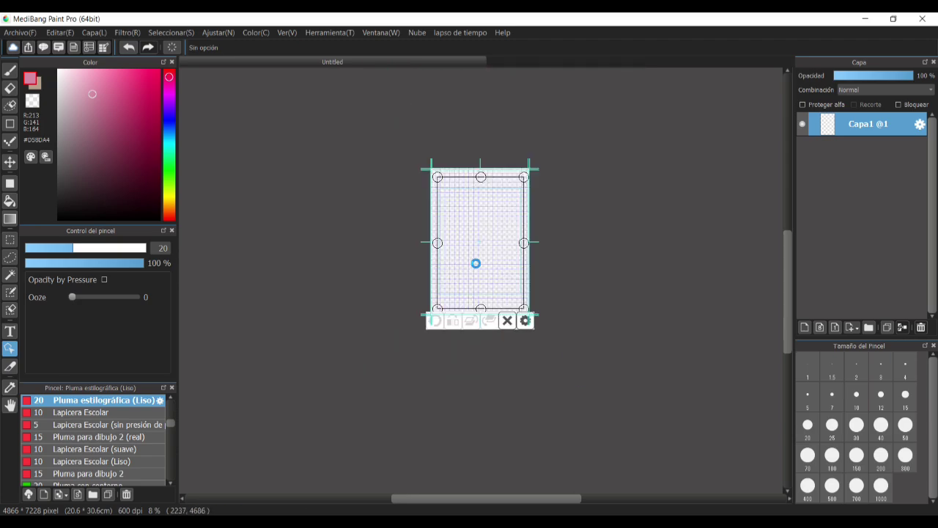
{"action": "scroll", "coordinate": [486, 199], "scroll_direction": "up", "scroll_amount": 2}
{"action": "scroll", "coordinate": [477, 193], "scroll_direction": "up", "scroll_amount": 2}
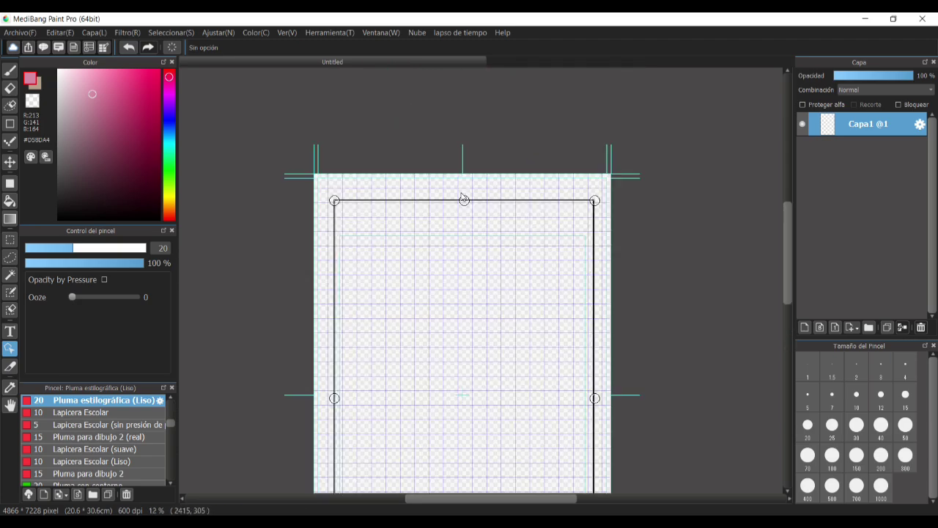
{"action": "left_click_drag", "start_coordinate": [465, 199], "coordinate": [465, 197]}
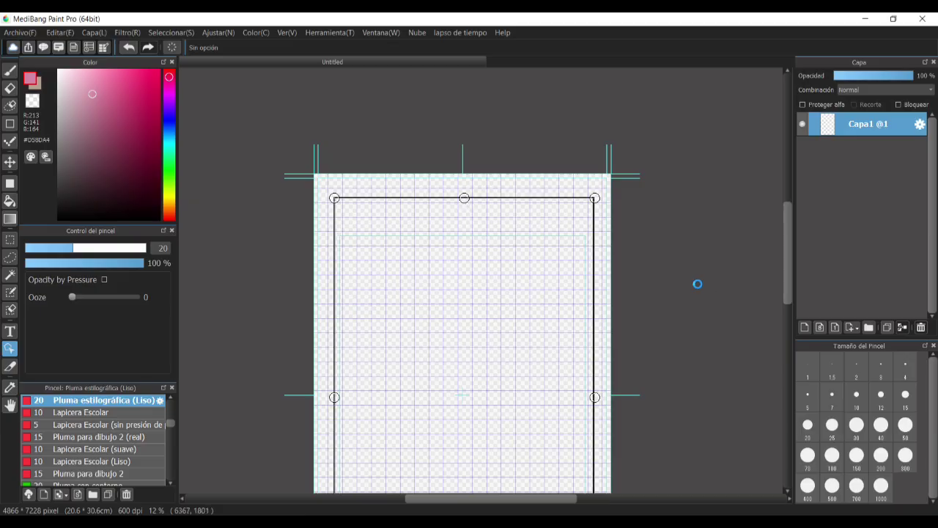
Divide the enlarged page frame into five panels with several downward-sloping diagonal cuts.
{"action": "scroll", "coordinate": [696, 285], "scroll_direction": "up", "scroll_amount": 3}
{"action": "scroll", "coordinate": [651, 335], "scroll_direction": "down", "scroll_amount": 3}
{"action": "left_click_drag", "start_coordinate": [789, 273], "coordinate": [758, 310]}
{"action": "left_click", "coordinate": [10, 367]}
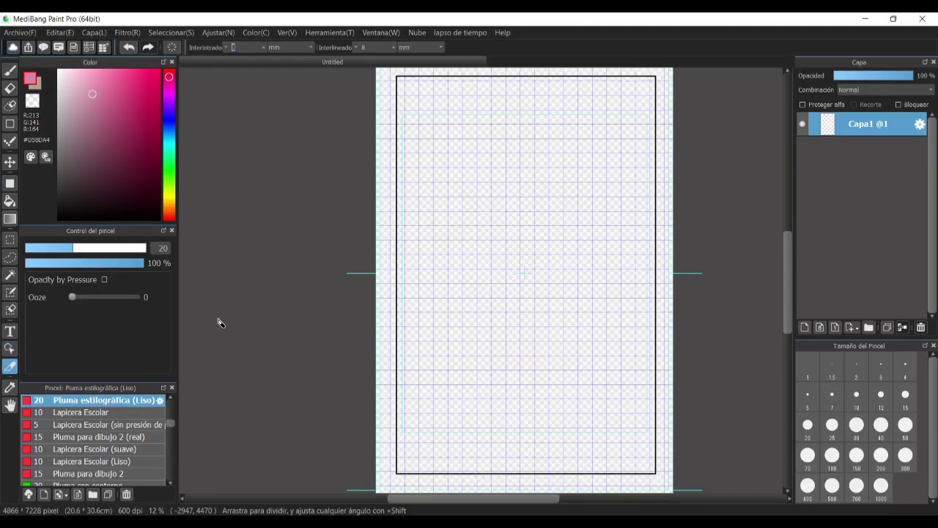
{"action": "left_click_drag", "start_coordinate": [377, 82], "coordinate": [666, 366]}
{"action": "left_click_drag", "start_coordinate": [301, 249], "coordinate": [727, 415]}
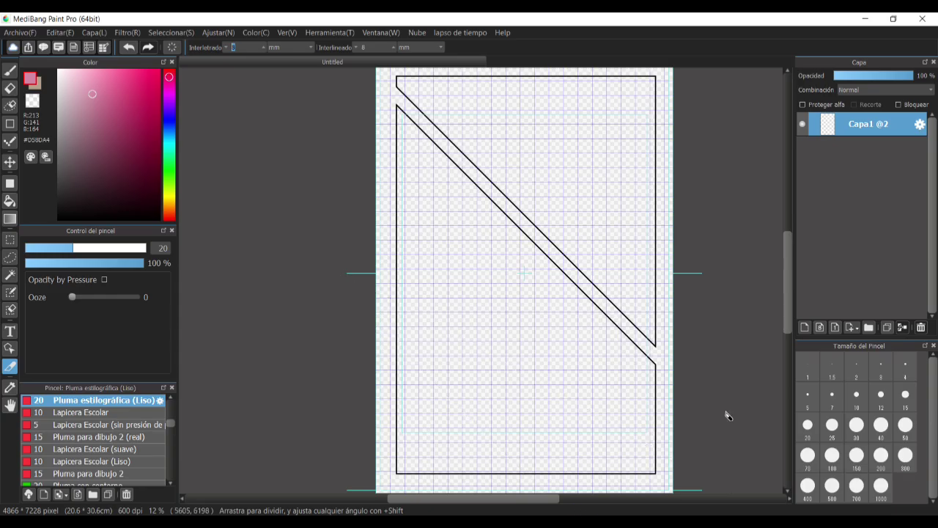
{"action": "left_click_drag", "start_coordinate": [353, 160], "coordinate": [683, 492]}
{"action": "left_click_drag", "start_coordinate": [318, 249], "coordinate": [560, 493]}
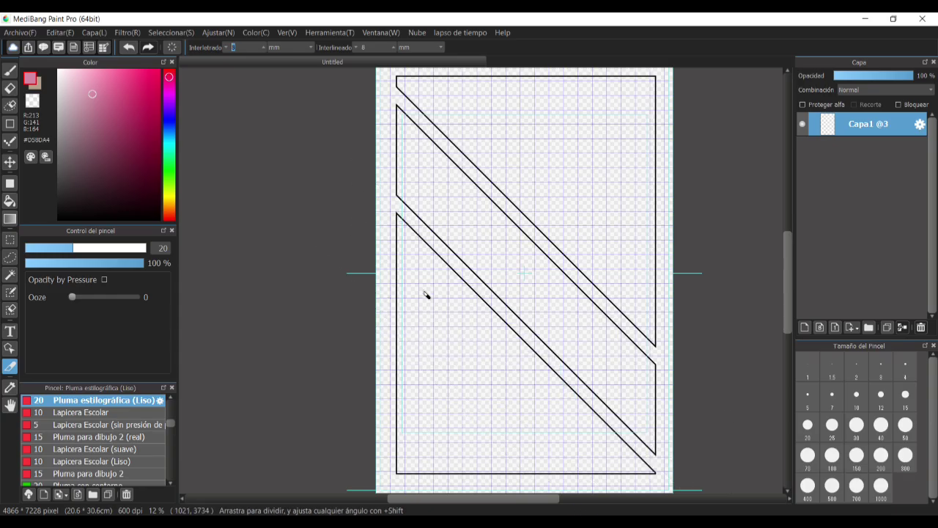
{"action": "left_click_drag", "start_coordinate": [350, 272], "coordinate": [645, 484]}
{"action": "left_click_drag", "start_coordinate": [443, 68], "coordinate": [703, 143]}
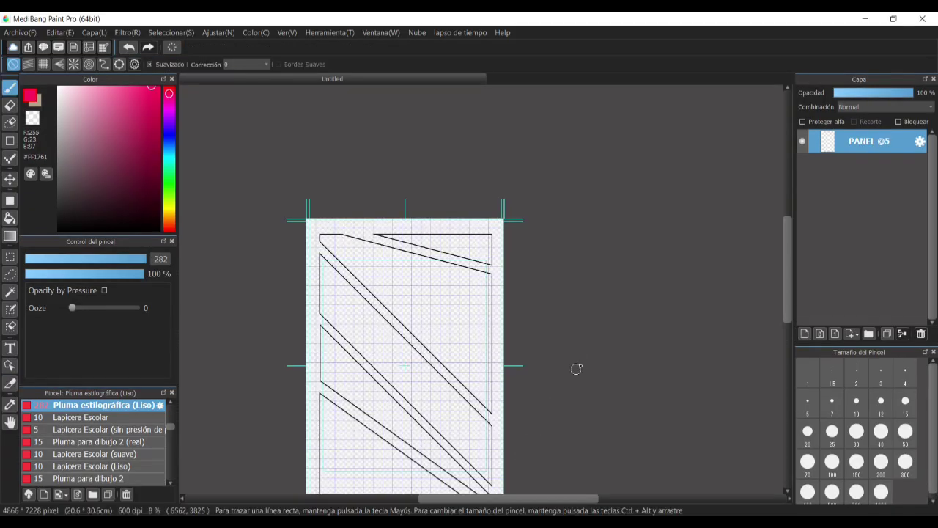
Hide the PANEL layer and add a blank layer above it.
{"action": "scroll", "coordinate": [579, 364], "scroll_direction": "up", "scroll_amount": 2}
{"action": "scroll", "coordinate": [539, 305], "scroll_direction": "down", "scroll_amount": 3}
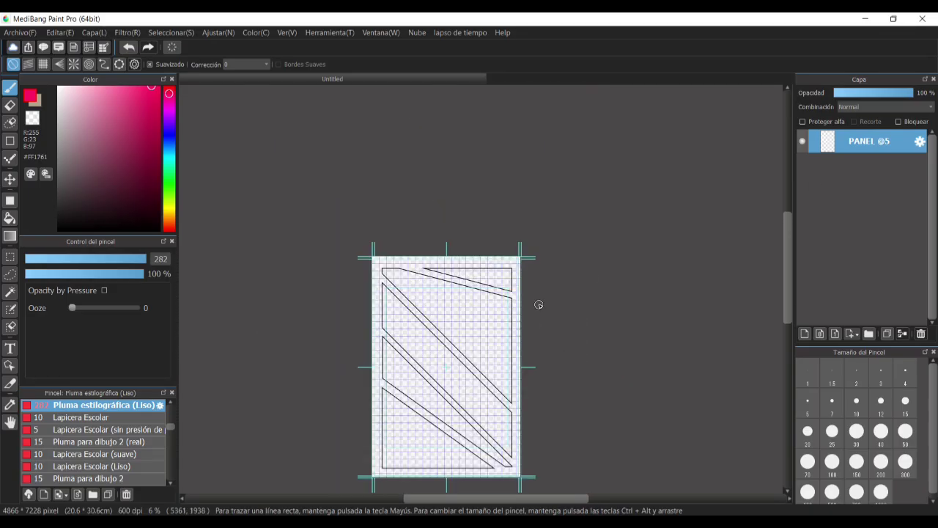
{"action": "left_click", "coordinate": [803, 141]}
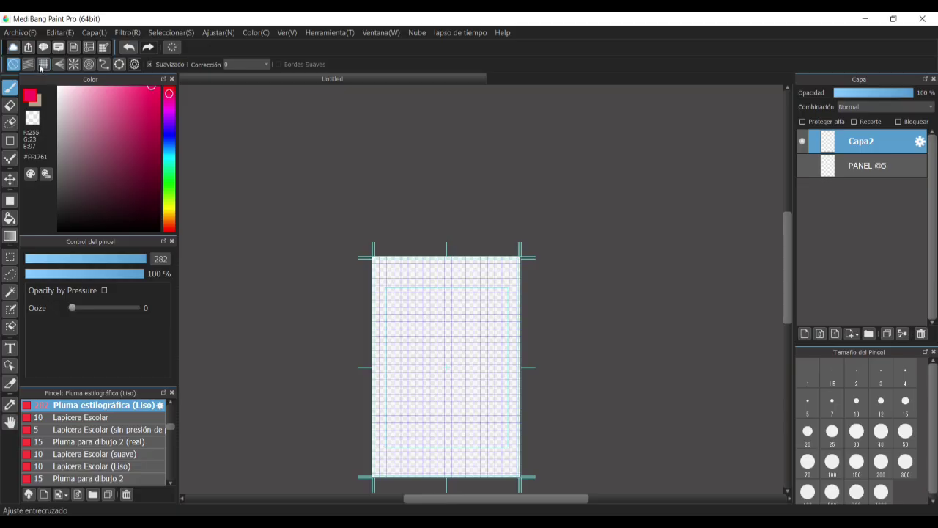
Turn on the parallel snap with horizontal guide lines and choose a near-black brush colour (#0D0608).
{"action": "left_click", "coordinate": [88, 162]}
{"action": "mouse_move", "coordinate": [220, 205]}
{"action": "left_mouse_down"}
{"action": "mouse_move", "coordinate": [384, 266]}
{"action": "mouse_move", "coordinate": [443, 245]}
{"action": "mouse_move", "coordinate": [358, 269]}
{"action": "mouse_move", "coordinate": [348, 297]}
{"action": "mouse_move", "coordinate": [340, 290]}
{"action": "left_mouse_up"}
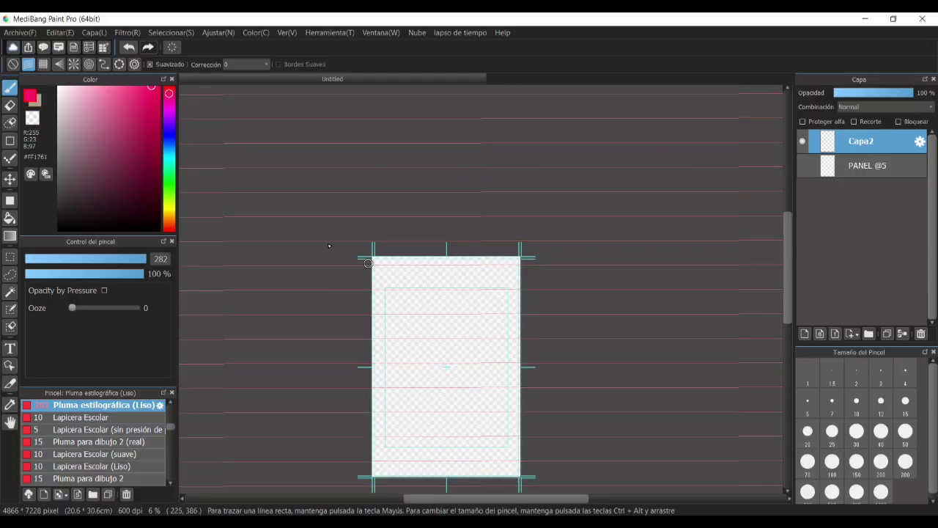
{"action": "left_click_drag", "start_coordinate": [119, 189], "coordinate": [108, 224]}
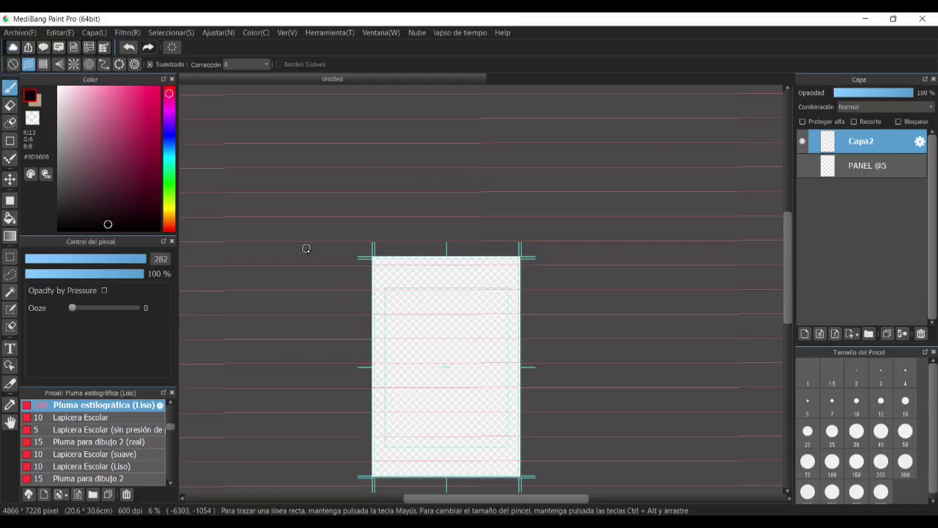
Replace a trial 282 px line with two horizontal black lines at brush size 114, near the page's upper edge and just above mid-height.
{"action": "mouse_move", "coordinate": [382, 266]}
{"action": "left_mouse_down"}
{"action": "mouse_move", "coordinate": [533, 270]}
{"action": "mouse_move", "coordinate": [519, 273]}
{"action": "left_mouse_up"}
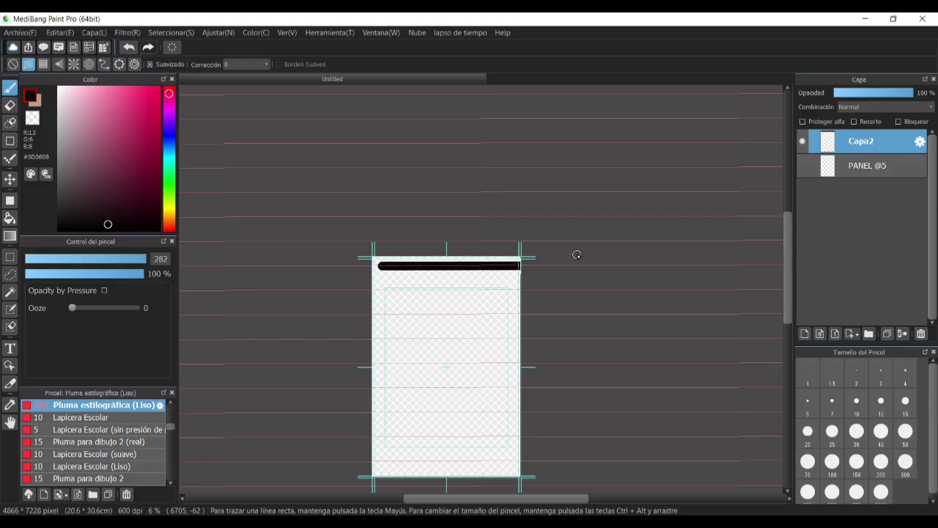
{"action": "key", "text": "ctrl+z"}
{"action": "scroll", "coordinate": [461, 311], "scroll_direction": "down", "scroll_amount": 3}
{"action": "scroll", "coordinate": [461, 312], "scroll_direction": "up", "scroll_amount": 5}
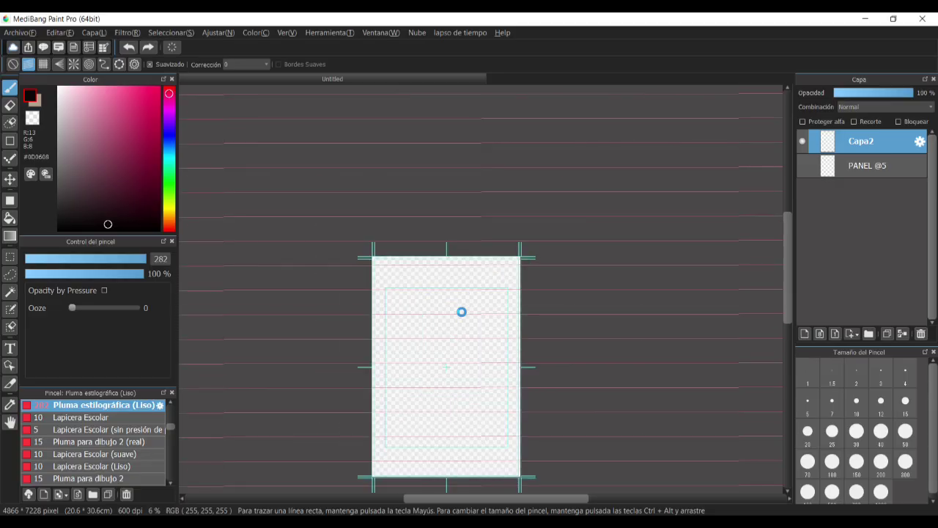
{"action": "scroll", "coordinate": [464, 308], "scroll_direction": "up", "scroll_amount": 1}
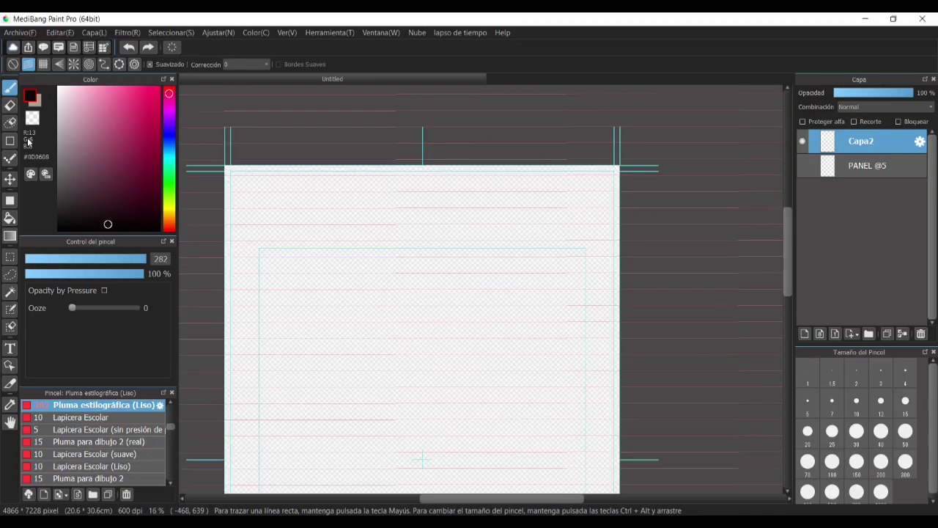
{"action": "mouse_move", "coordinate": [136, 263]}
{"action": "left_mouse_down"}
{"action": "mouse_move", "coordinate": [82, 261]}
{"action": "mouse_move", "coordinate": [137, 257]}
{"action": "left_mouse_up"}
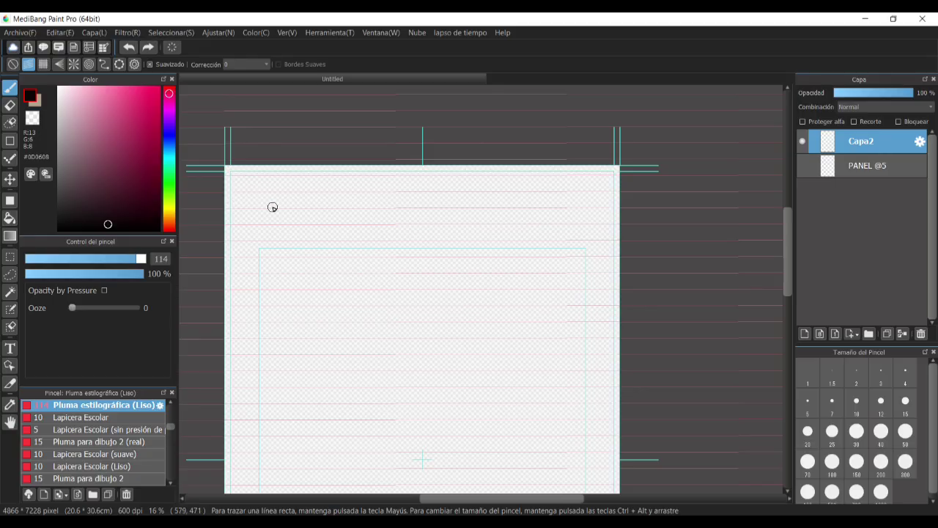
{"action": "mouse_move", "coordinate": [249, 194]}
{"action": "left_mouse_down"}
{"action": "mouse_move", "coordinate": [277, 195]}
{"action": "mouse_move", "coordinate": [218, 335]}
{"action": "mouse_move", "coordinate": [312, 313]}
{"action": "mouse_move", "coordinate": [367, 284]}
{"action": "mouse_move", "coordinate": [560, 238]}
{"action": "mouse_move", "coordinate": [741, 228]}
{"action": "left_mouse_up"}
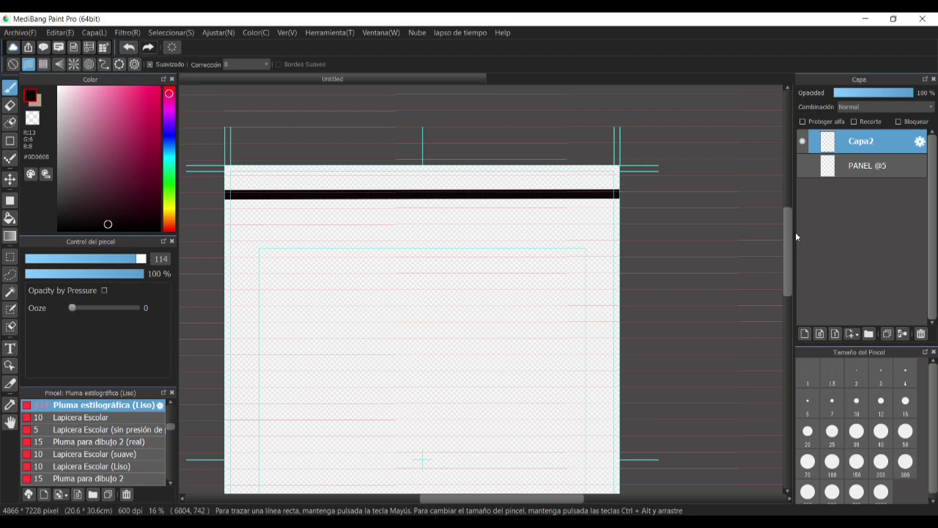
{"action": "left_click_drag", "start_coordinate": [786, 260], "coordinate": [788, 304]}
{"action": "left_click_drag", "start_coordinate": [195, 274], "coordinate": [734, 271]}
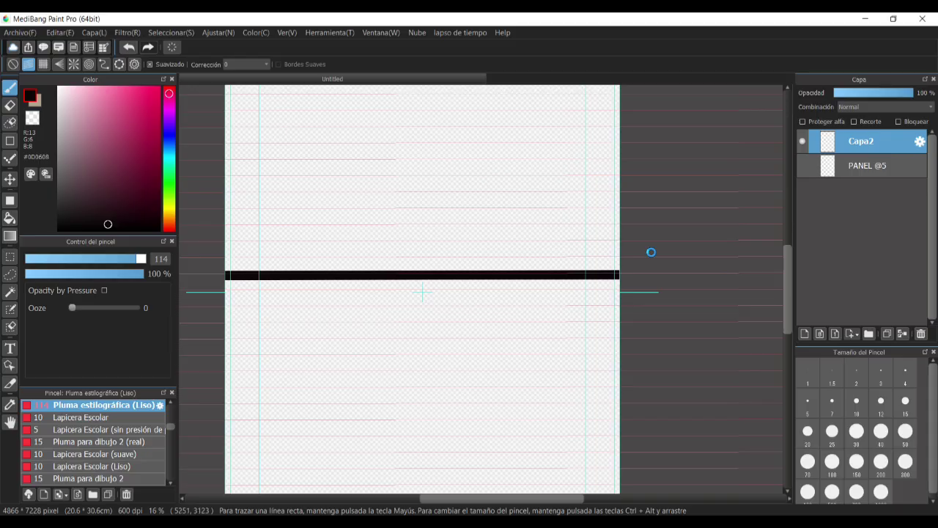
Reset the direction of the parallel snap to a steep upward-right diagonal.
{"action": "scroll", "coordinate": [651, 254], "scroll_direction": "down", "scroll_amount": 2}
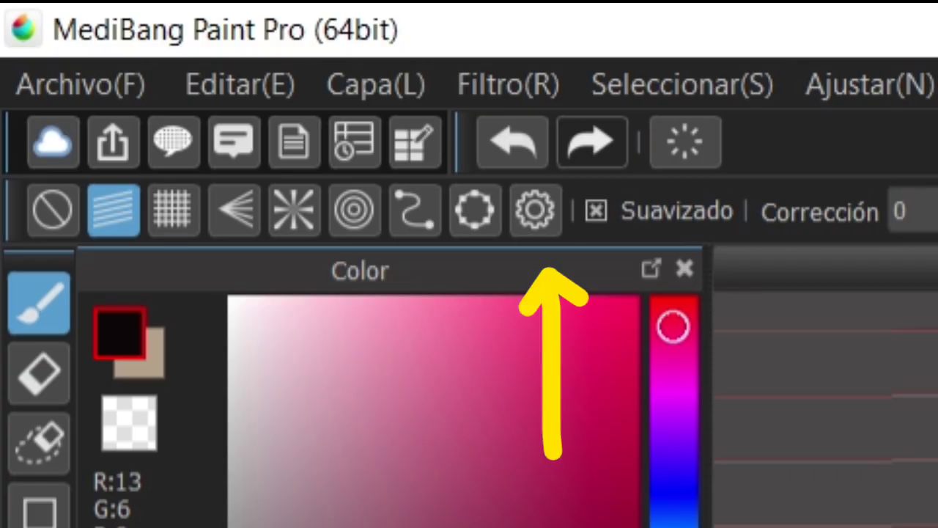
{"action": "left_click", "coordinate": [533, 214]}
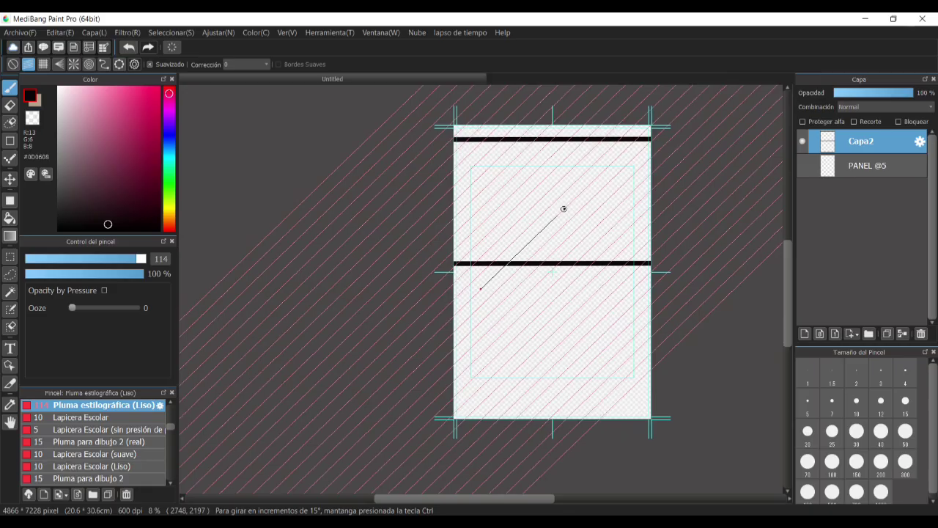
{"action": "mouse_move", "coordinate": [481, 288]}
{"action": "left_mouse_down"}
{"action": "mouse_move", "coordinate": [554, 188]}
{"action": "mouse_move", "coordinate": [471, 179]}
{"action": "mouse_move", "coordinate": [514, 191]}
{"action": "mouse_move", "coordinate": [492, 193]}
{"action": "mouse_move", "coordinate": [571, 187]}
{"action": "mouse_move", "coordinate": [550, 178]}
{"action": "left_mouse_up"}
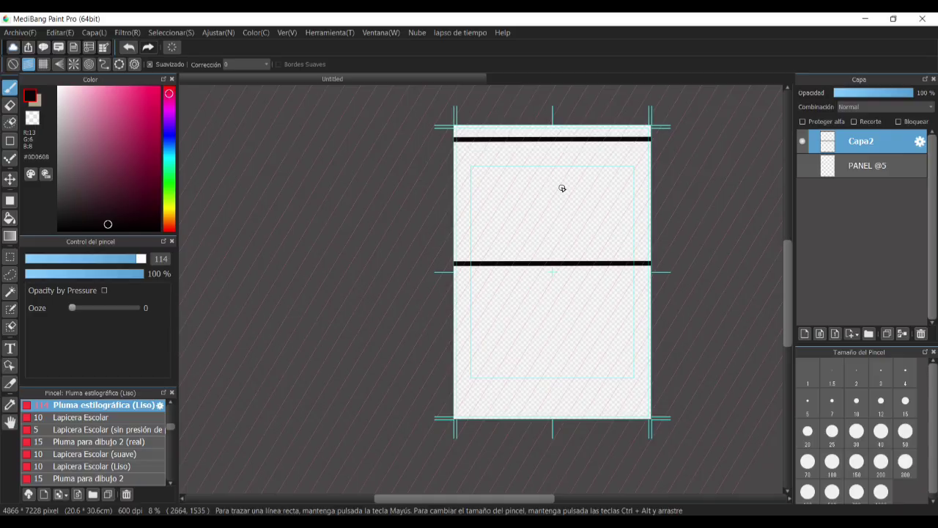
Draw two parallel diagonal black lines, undo them, and redraw them to split the upper and lower bands of the page.
{"action": "left_click_drag", "start_coordinate": [575, 141], "coordinate": [497, 271]}
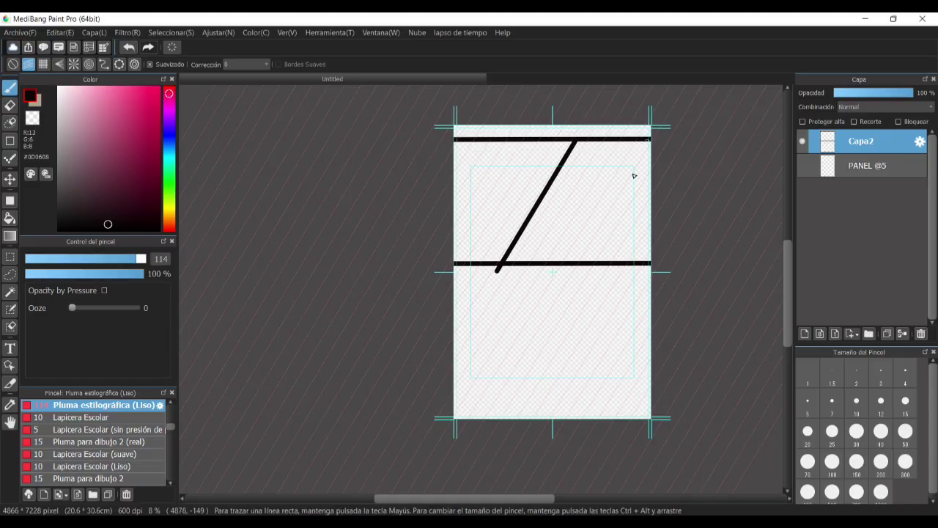
{"action": "left_click_drag", "start_coordinate": [648, 126], "coordinate": [444, 442]}
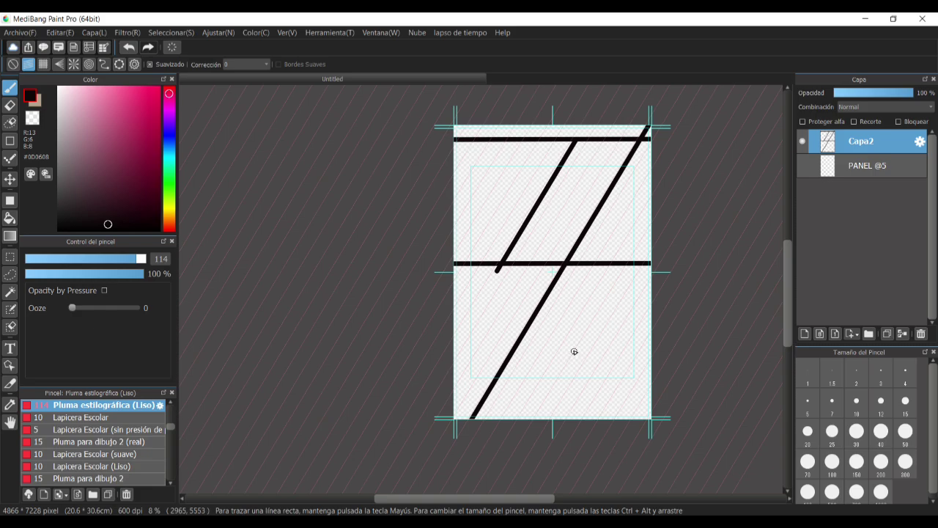
{"action": "key", "text": "ctrl+z"}
{"action": "key", "text": "ctrl+z"}
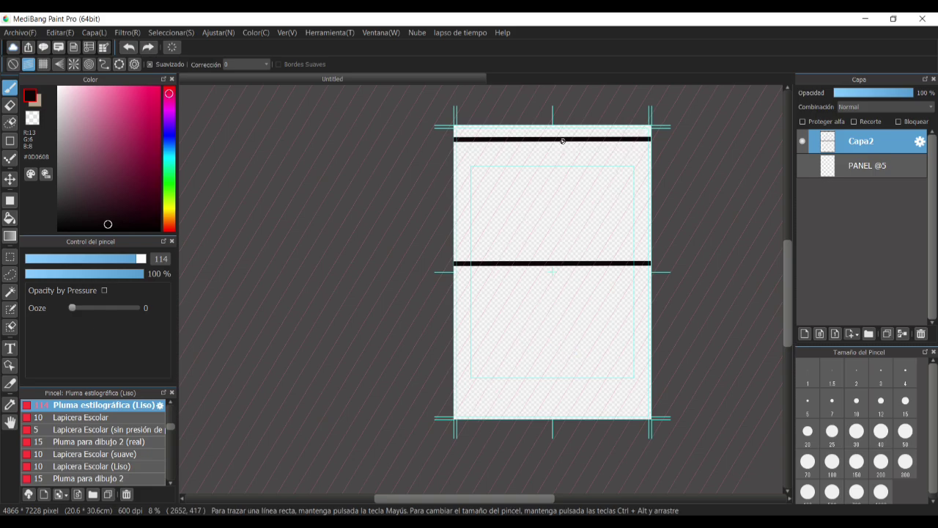
{"action": "left_click_drag", "start_coordinate": [562, 140], "coordinate": [502, 271]}
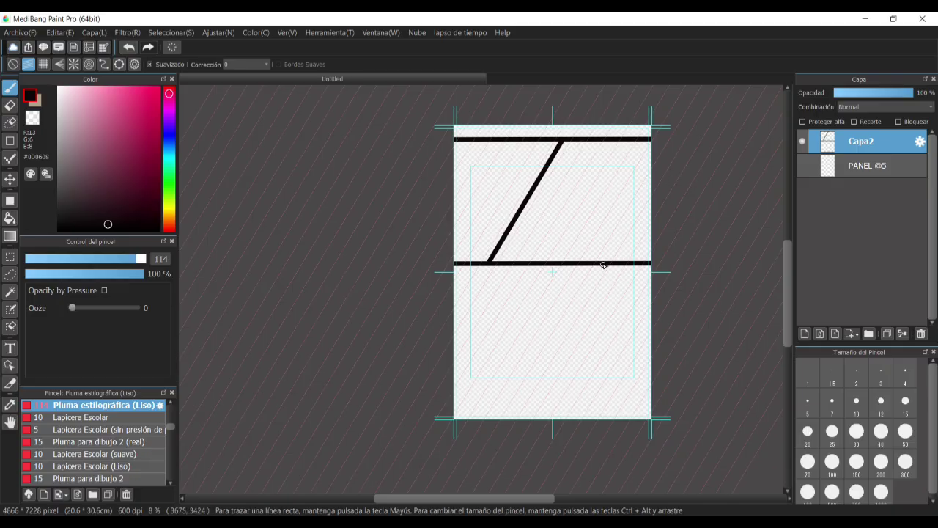
{"action": "left_click_drag", "start_coordinate": [603, 265], "coordinate": [506, 414]}
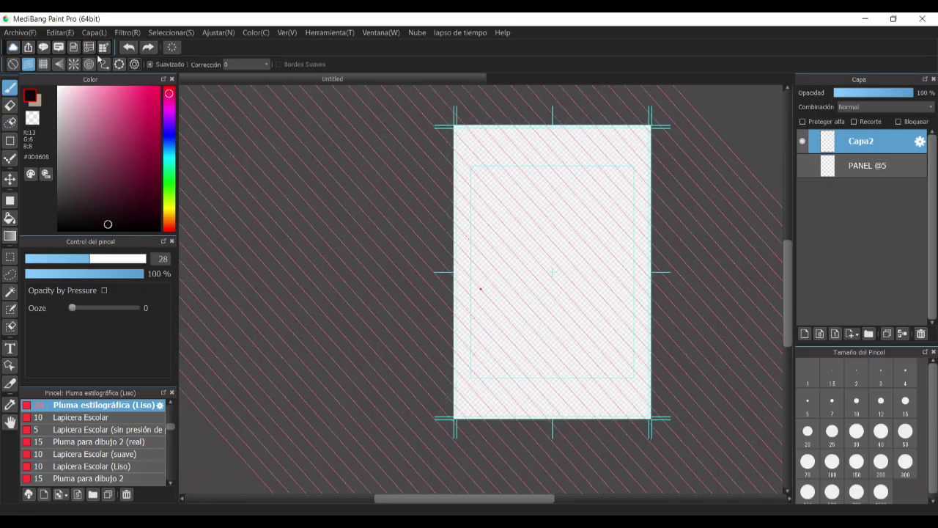
Switch to the cross snap and try out vertical and horizontal lines on the page before undoing them.
{"action": "left_click", "coordinate": [45, 65]}
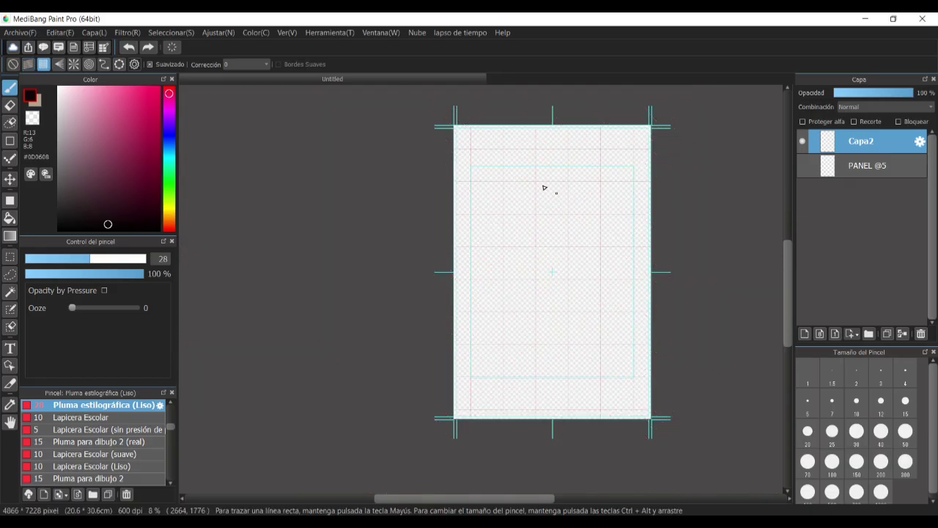
{"action": "left_click_drag", "start_coordinate": [472, 131], "coordinate": [477, 267]}
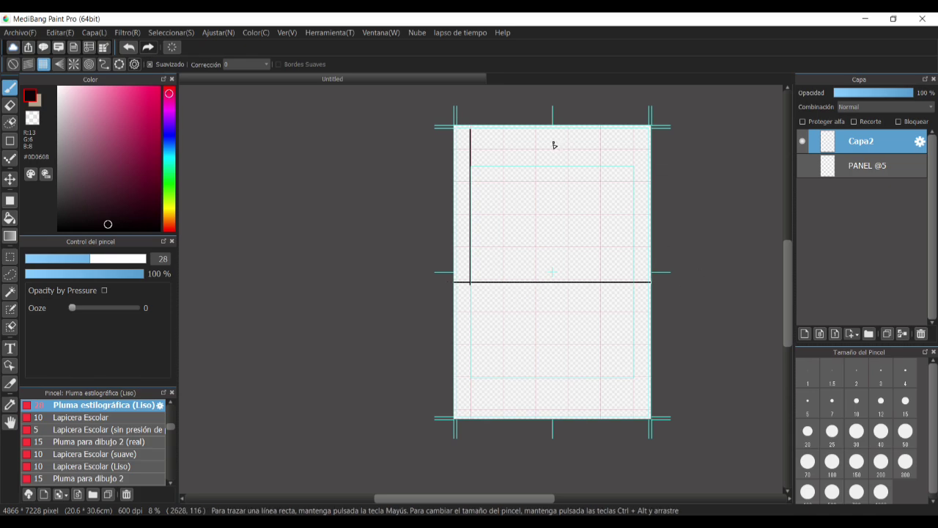
{"action": "left_click_drag", "start_coordinate": [568, 289], "coordinate": [567, 420]}
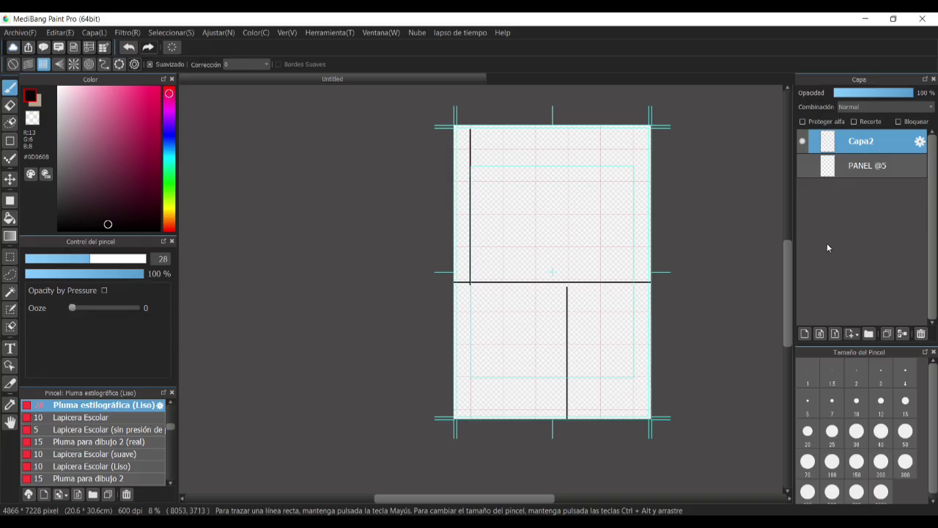
{"action": "key", "text": "ctrl+z"}
{"action": "key", "text": "ctrl+z"}
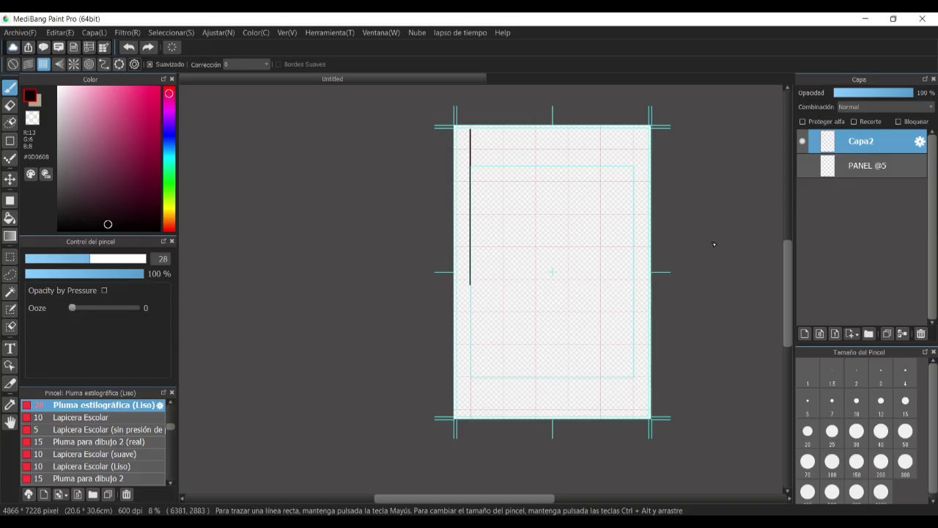
{"action": "key", "text": "ctrl+z"}
Draw a horizontal and a vertical black line through the page's middle, plus border lines along all four page edges.
{"action": "left_click_drag", "start_coordinate": [386, 287], "coordinate": [686, 286]}
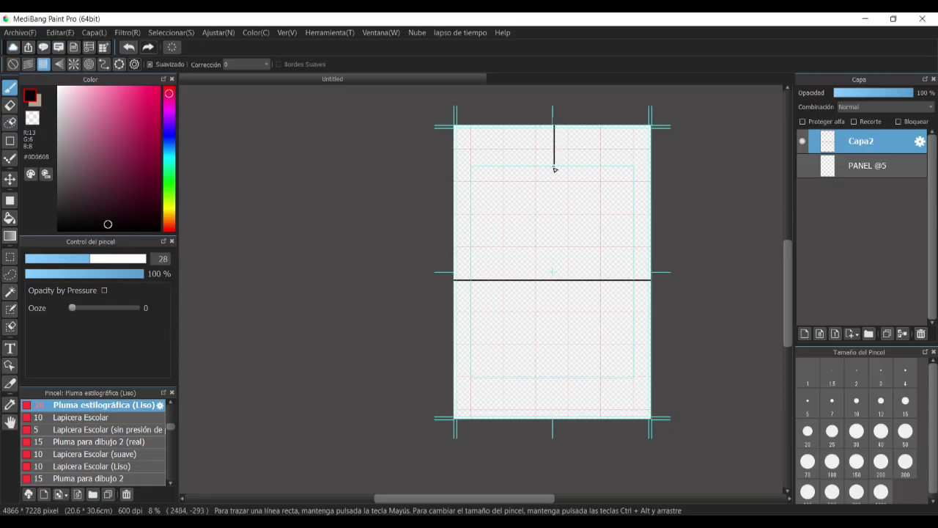
{"action": "left_click_drag", "start_coordinate": [541, 278], "coordinate": [552, 497]}
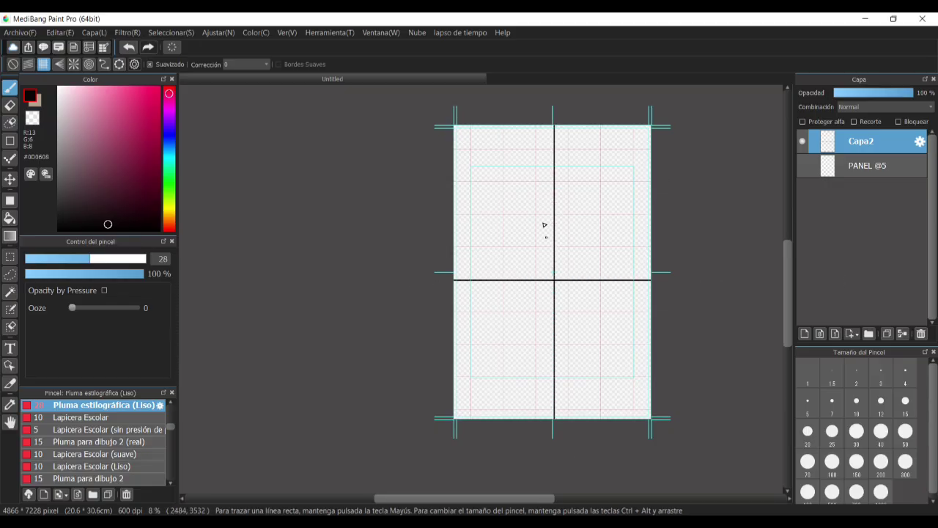
{"action": "mouse_move", "coordinate": [459, 133]}
{"action": "left_mouse_down"}
{"action": "mouse_move", "coordinate": [660, 131]}
{"action": "mouse_move", "coordinate": [640, 419]}
{"action": "left_mouse_up"}
{"action": "left_click_drag", "start_coordinate": [460, 112], "coordinate": [503, 376]}
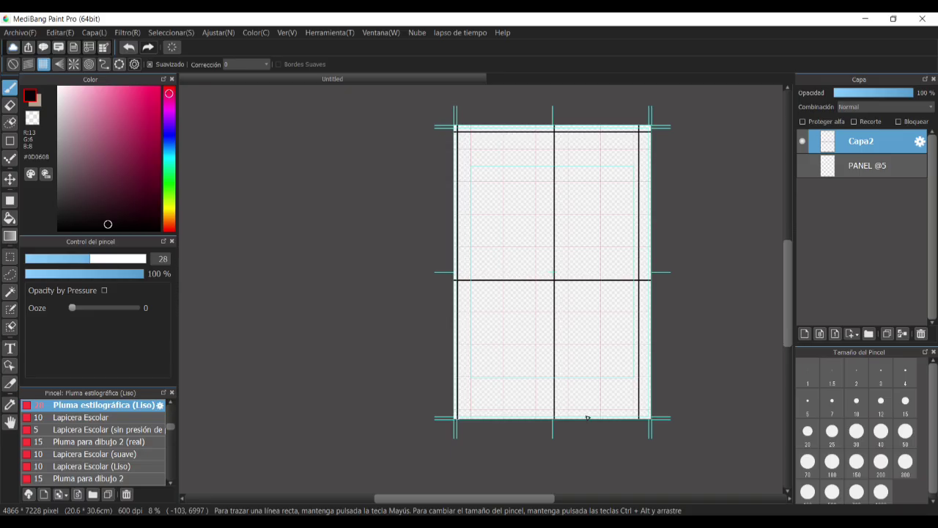
{"action": "left_click_drag", "start_coordinate": [507, 415], "coordinate": [739, 406]}
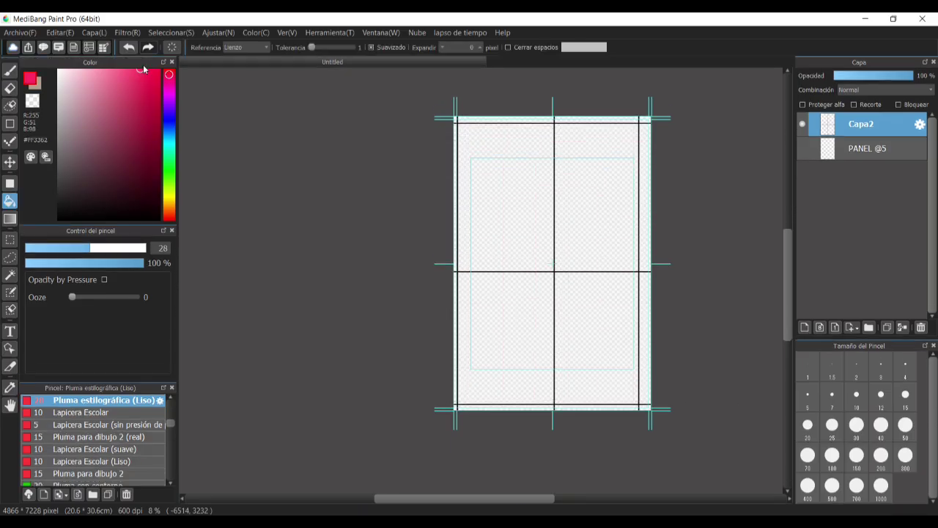
Fill the upper-left and lower-right panels with yellow (#FFD23E).
{"action": "mouse_move", "coordinate": [145, 70]}
{"action": "left_mouse_down"}
{"action": "mouse_move", "coordinate": [153, 74]}
{"action": "mouse_move", "coordinate": [137, 83]}
{"action": "mouse_move", "coordinate": [136, 68]}
{"action": "left_mouse_up"}
{"action": "left_click", "coordinate": [167, 202]}
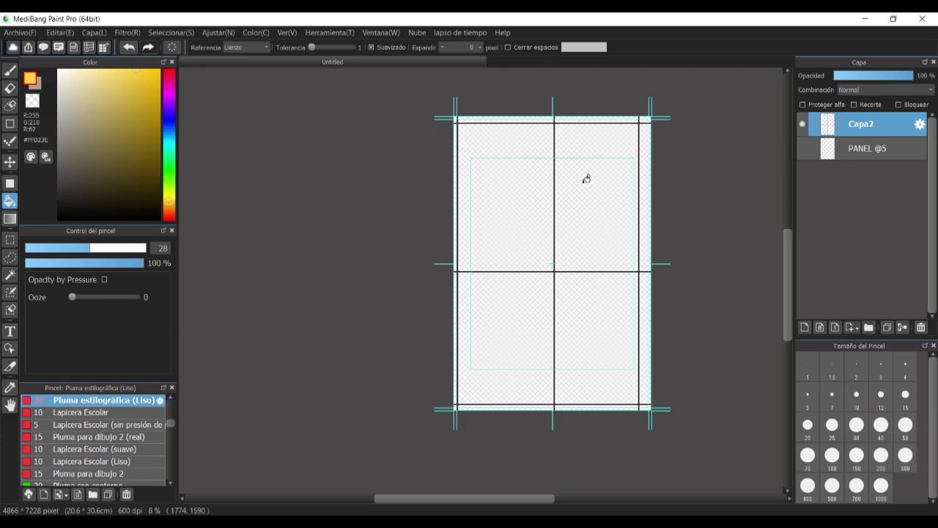
{"action": "left_click", "coordinate": [541, 185]}
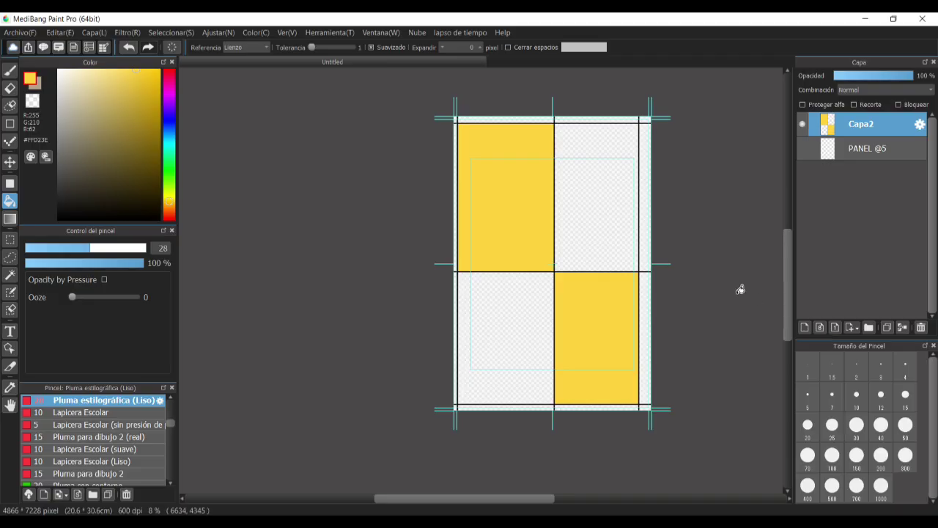
Add a new layer clipped to the yellow-filled layer and choose a pale cream colour (#F4E6B8).
{"action": "left_click", "coordinate": [805, 328]}
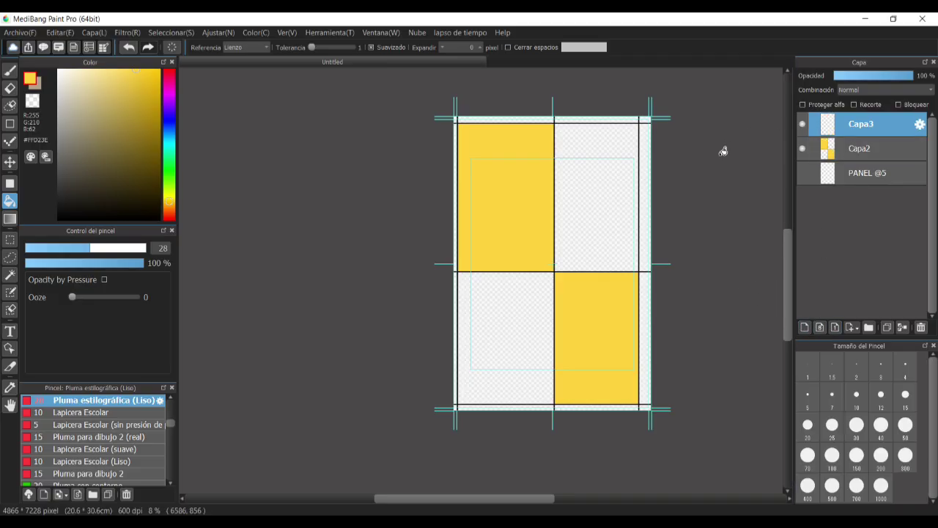
{"action": "left_click", "coordinate": [855, 105]}
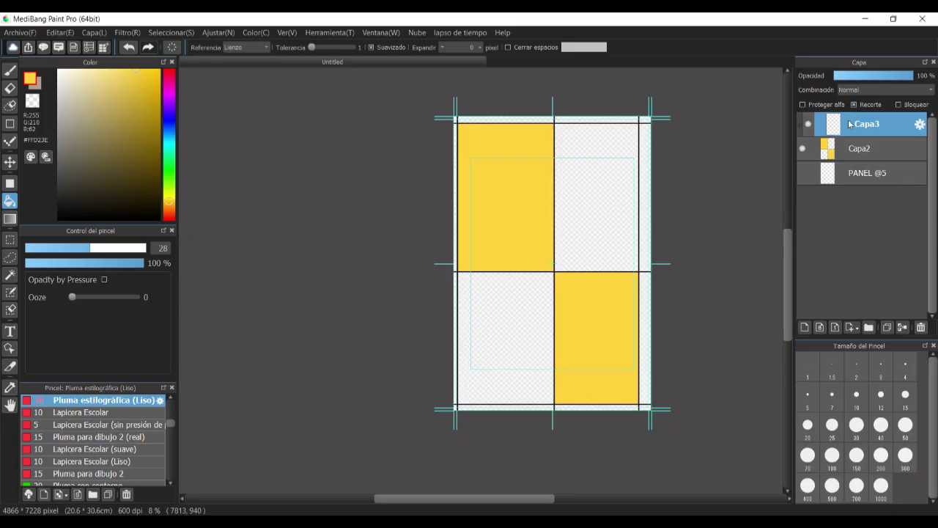
{"action": "left_click", "coordinate": [83, 75]}
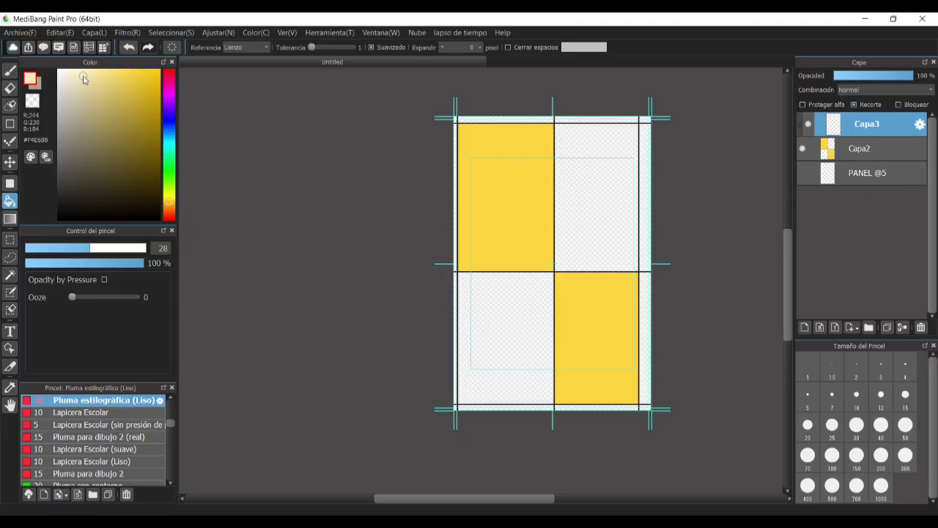
Add a new layer and fill the upper-left and lower-right panels on it with yellow (#FEC91C).
{"action": "left_click", "coordinate": [10, 70]}
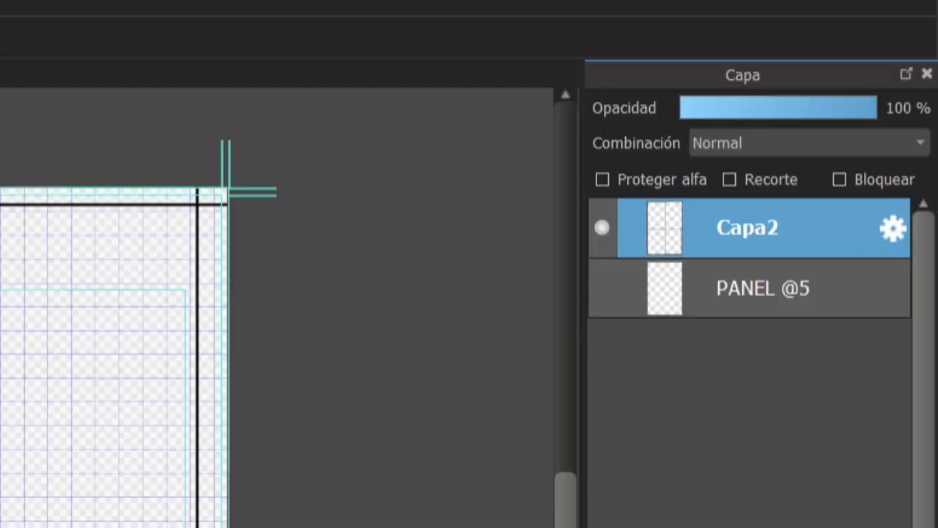
{"action": "left_click", "coordinate": [805, 327]}
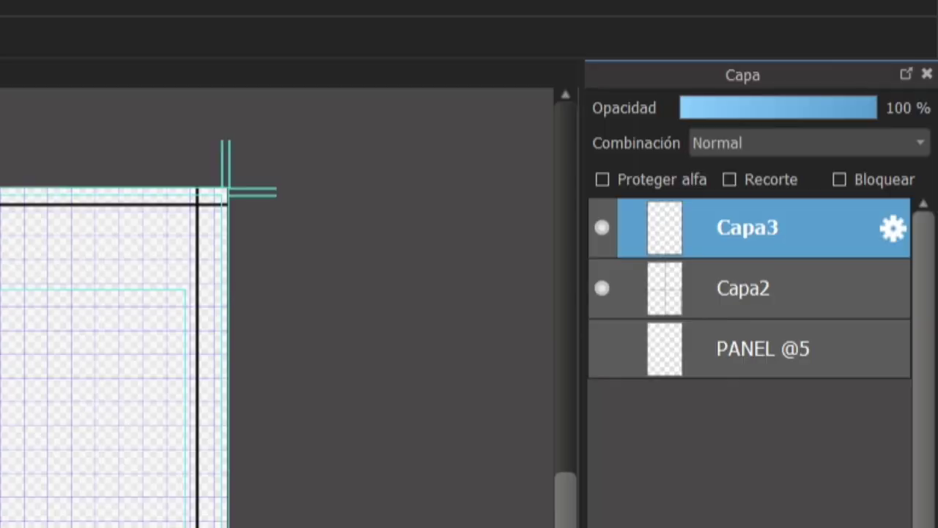
{"action": "left_click", "coordinate": [514, 194]}
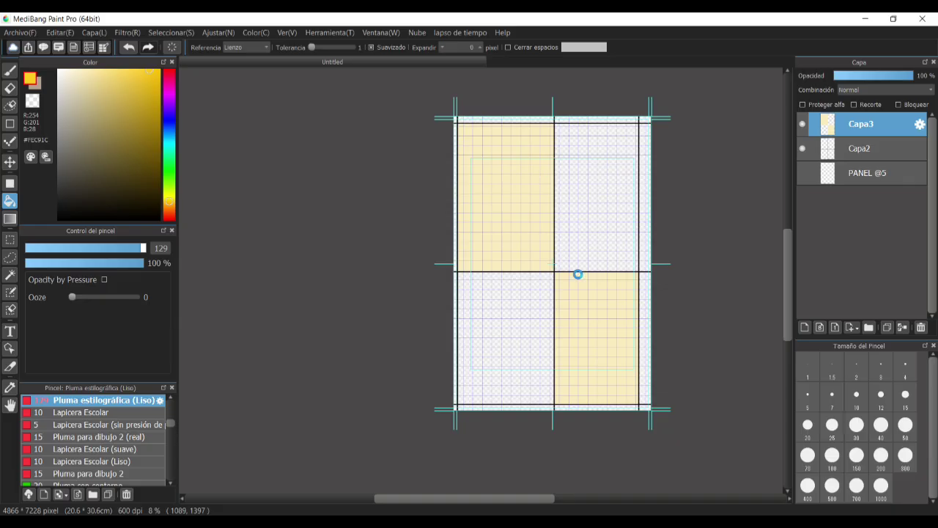
{"action": "left_click", "coordinate": [613, 325]}
Add another layer clipped to the yellow-filled layer and ready the brush with pale cream (#FFEFBA).
{"action": "left_click", "coordinate": [805, 328]}
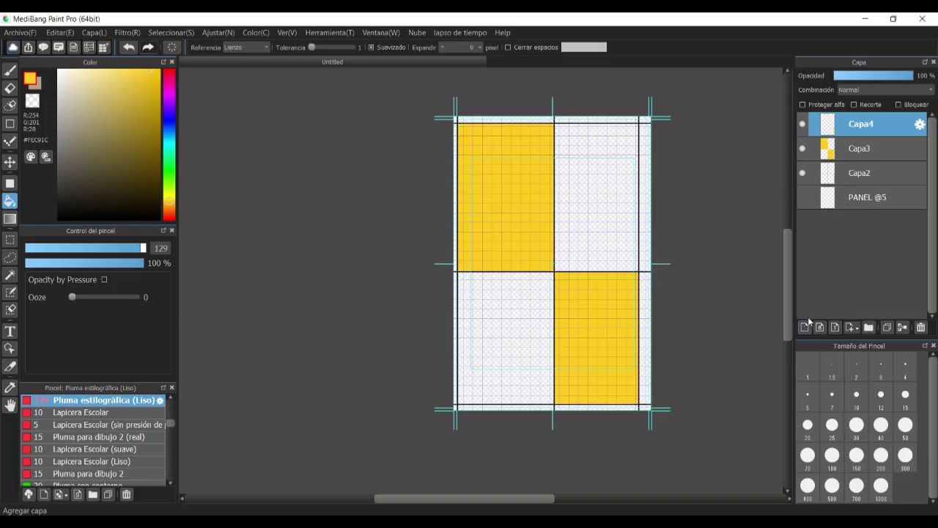
{"action": "left_click", "coordinate": [854, 105]}
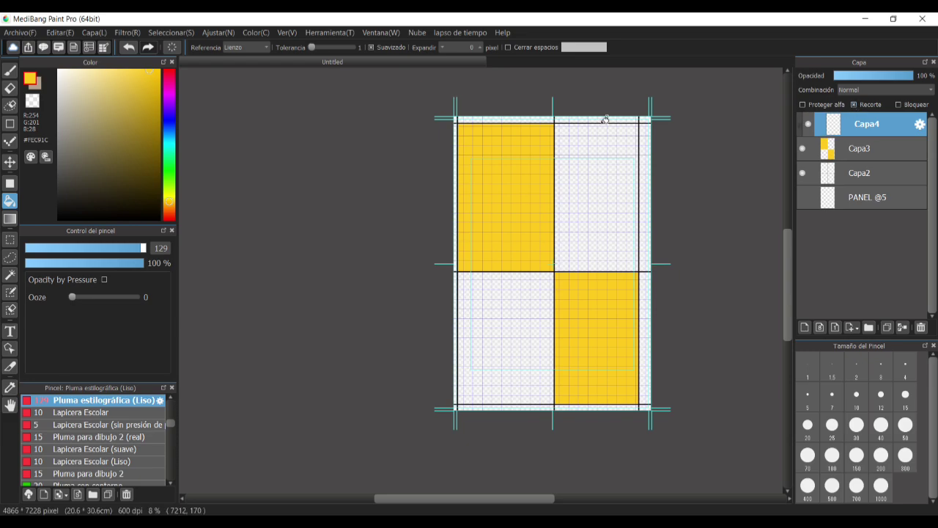
{"action": "left_click_drag", "start_coordinate": [95, 89], "coordinate": [84, 68]}
{"action": "left_click", "coordinate": [10, 71]}
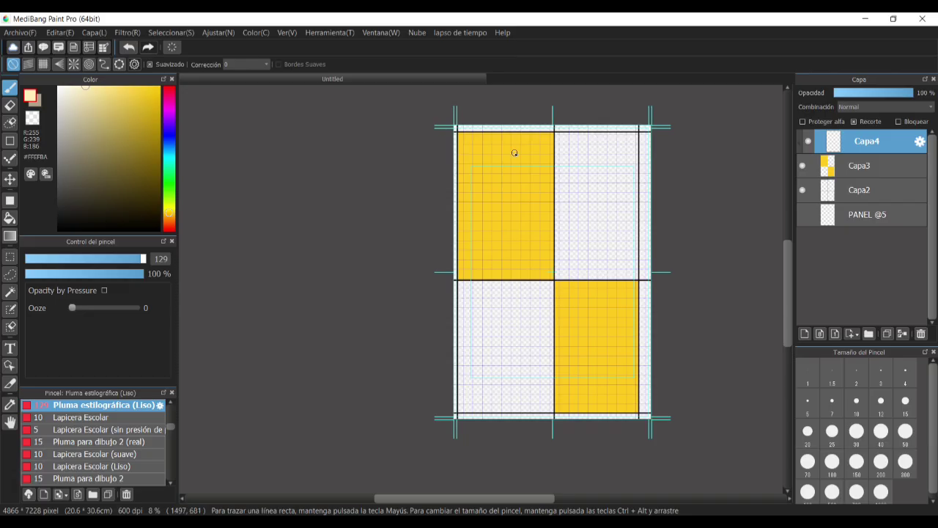
Paint broad, loose cream strokes across the upper-left yellow panel on the clipped layer, using brush size 346.
{"action": "mouse_move", "coordinate": [496, 152]}
{"action": "left_mouse_down"}
{"action": "mouse_move", "coordinate": [451, 167]}
{"action": "mouse_move", "coordinate": [528, 168]}
{"action": "mouse_move", "coordinate": [510, 173]}
{"action": "mouse_move", "coordinate": [516, 182]}
{"action": "mouse_move", "coordinate": [577, 181]}
{"action": "mouse_move", "coordinate": [525, 195]}
{"action": "left_mouse_up"}
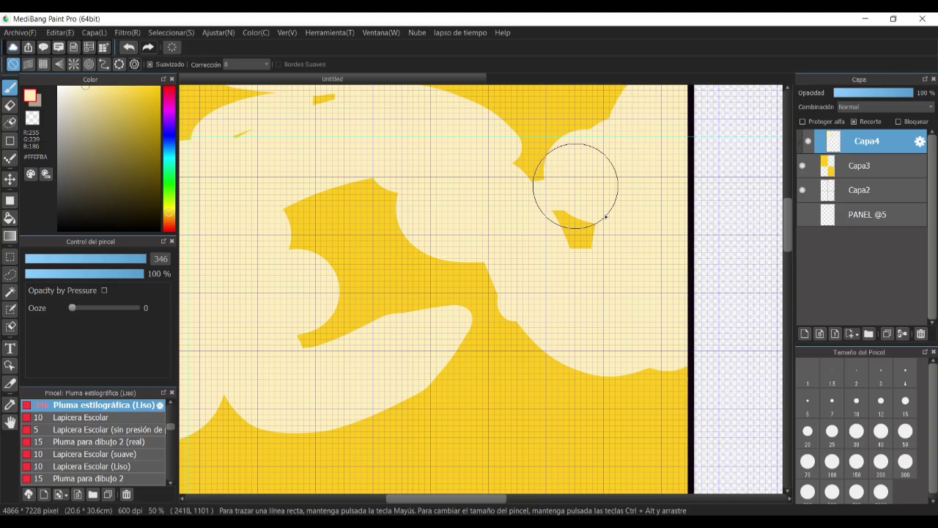
{"action": "scroll", "coordinate": [413, 310], "scroll_direction": "down", "scroll_amount": 2}
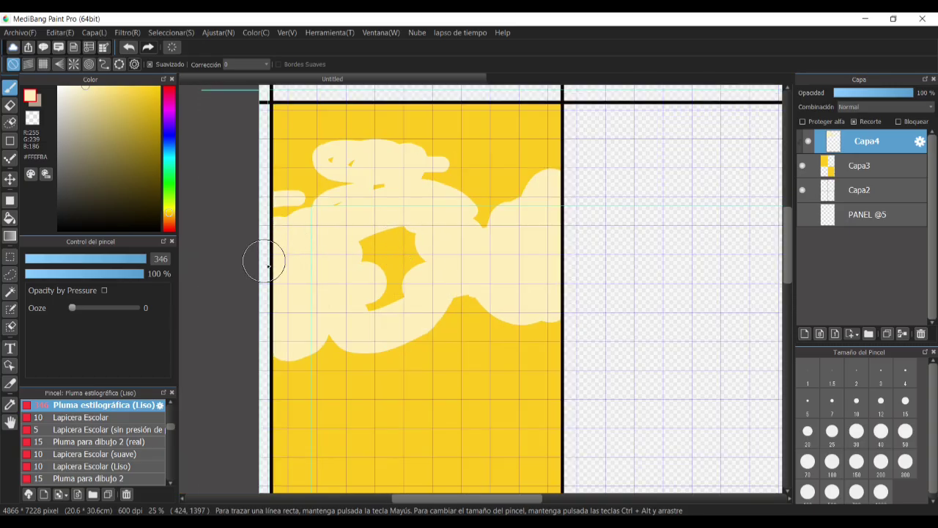
{"action": "mouse_move", "coordinate": [269, 168]}
{"action": "left_mouse_down"}
{"action": "mouse_move", "coordinate": [310, 170]}
{"action": "mouse_move", "coordinate": [325, 152]}
{"action": "mouse_move", "coordinate": [315, 177]}
{"action": "mouse_move", "coordinate": [341, 195]}
{"action": "left_mouse_up"}
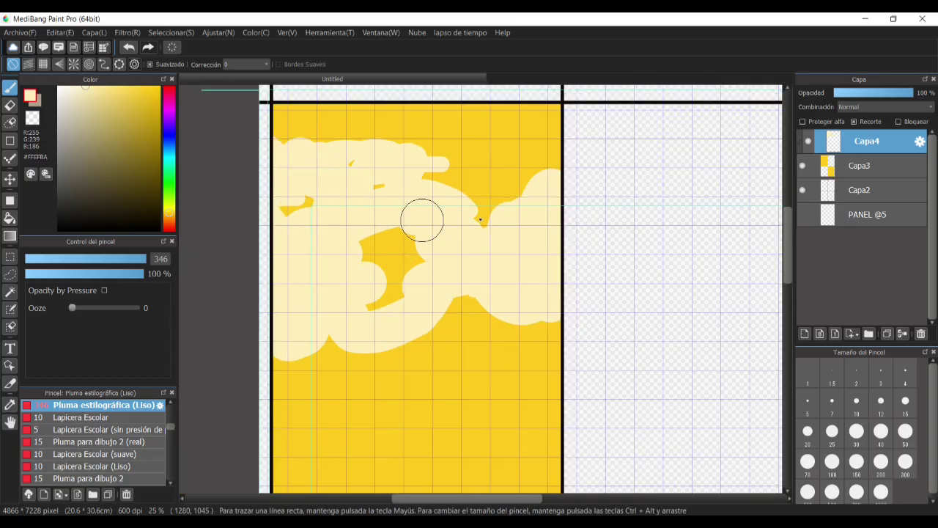
{"action": "mouse_move", "coordinate": [480, 219]}
{"action": "left_mouse_down"}
{"action": "mouse_move", "coordinate": [414, 217]}
{"action": "mouse_move", "coordinate": [404, 257]}
{"action": "left_mouse_up"}
{"action": "mouse_move", "coordinate": [608, 358]}
{"action": "left_mouse_down"}
{"action": "mouse_move", "coordinate": [261, 381]}
{"action": "mouse_move", "coordinate": [193, 368]}
{"action": "mouse_move", "coordinate": [343, 377]}
{"action": "mouse_move", "coordinate": [376, 401]}
{"action": "mouse_move", "coordinate": [509, 434]}
{"action": "mouse_move", "coordinate": [551, 427]}
{"action": "mouse_move", "coordinate": [600, 437]}
{"action": "left_mouse_up"}
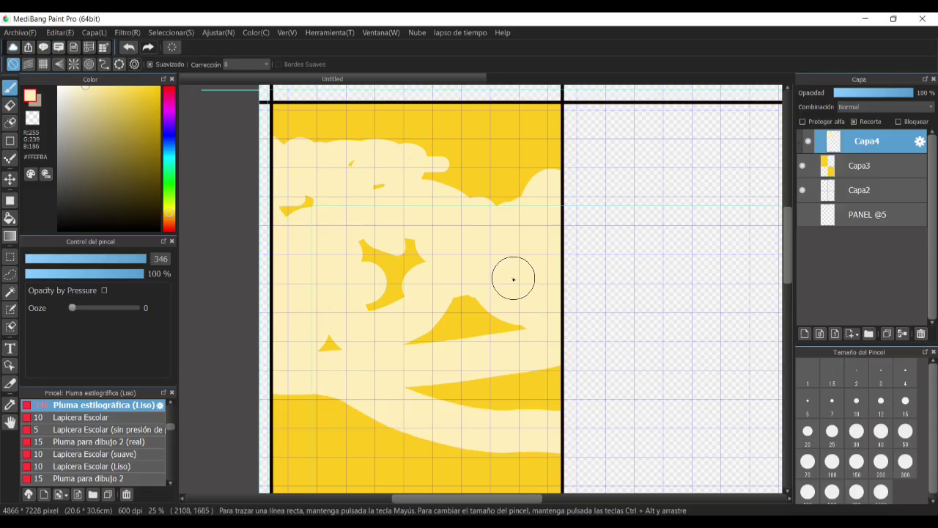
Paint cream strokes across the lower-right yellow panel on the clipped layer, starting with a diagonal band.
{"action": "scroll", "coordinate": [513, 278], "scroll_direction": "up", "scroll_amount": 1}
{"action": "scroll", "coordinate": [518, 287], "scroll_direction": "down", "scroll_amount": 3}
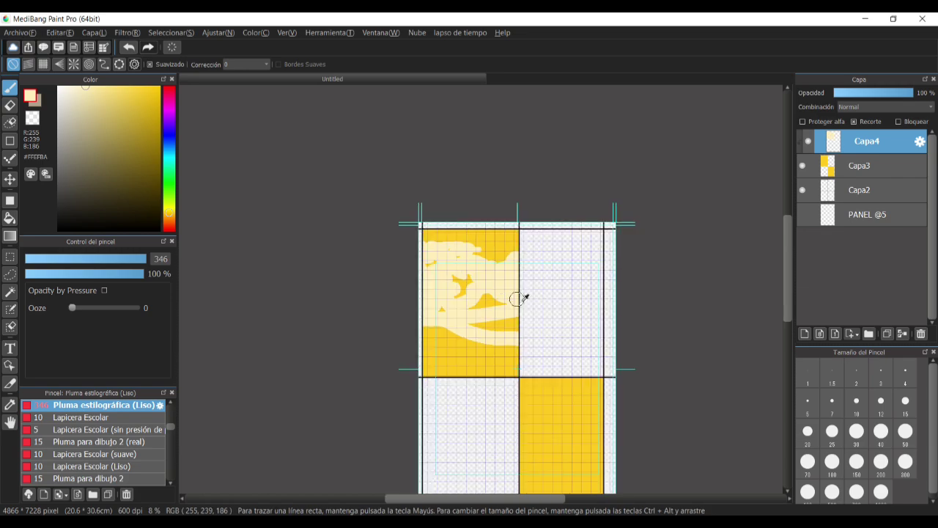
{"action": "scroll", "coordinate": [549, 325], "scroll_direction": "up", "scroll_amount": 1}
{"action": "left_click_drag", "start_coordinate": [622, 362], "coordinate": [577, 155]}
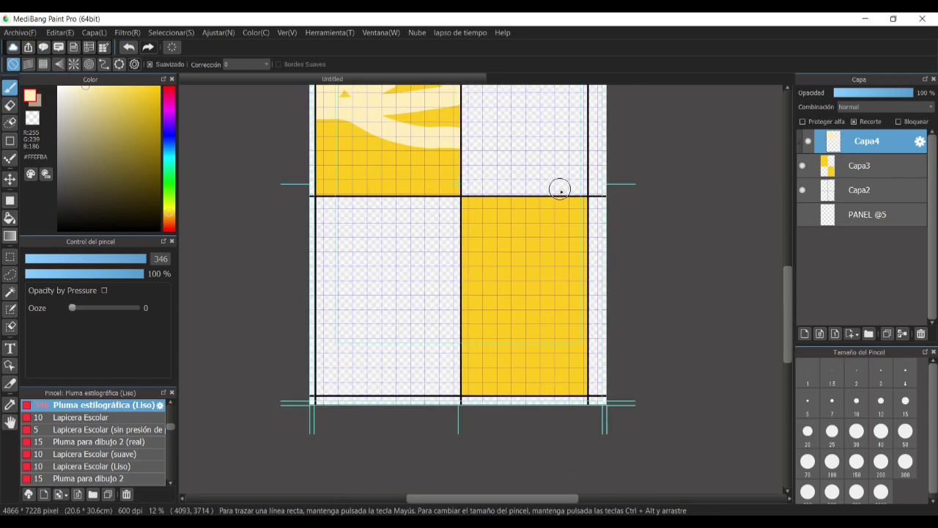
{"action": "left_click_drag", "start_coordinate": [560, 191], "coordinate": [485, 272]}
{"action": "left_click", "coordinate": [353, 428], "text": "shift"}
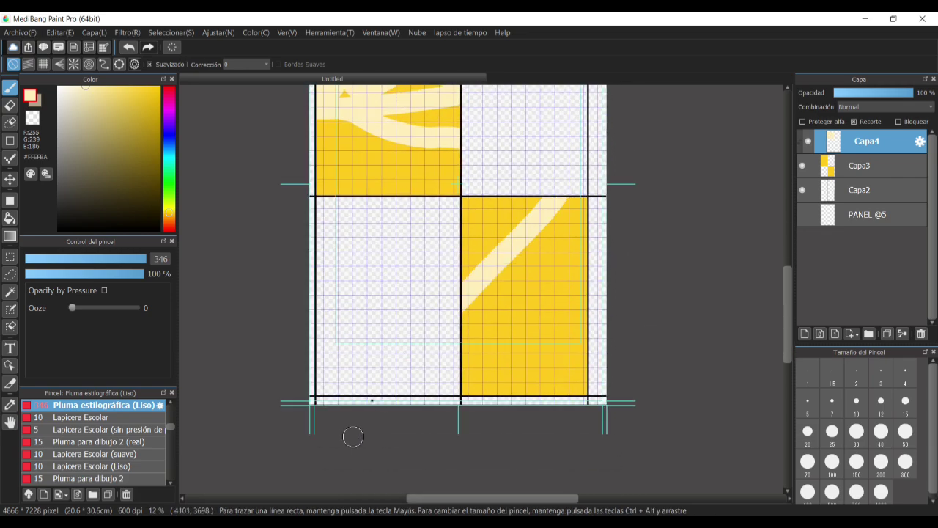
{"action": "left_click_drag", "start_coordinate": [469, 343], "coordinate": [557, 362]}
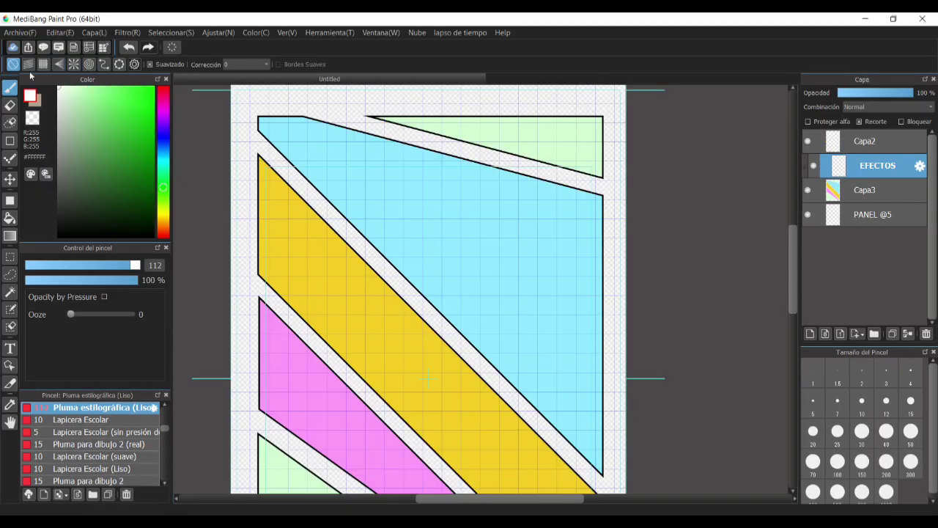
Turn on the radial snap and set its centre in the upper-right part of the large light-blue panel.
{"action": "left_click", "coordinate": [73, 64]}
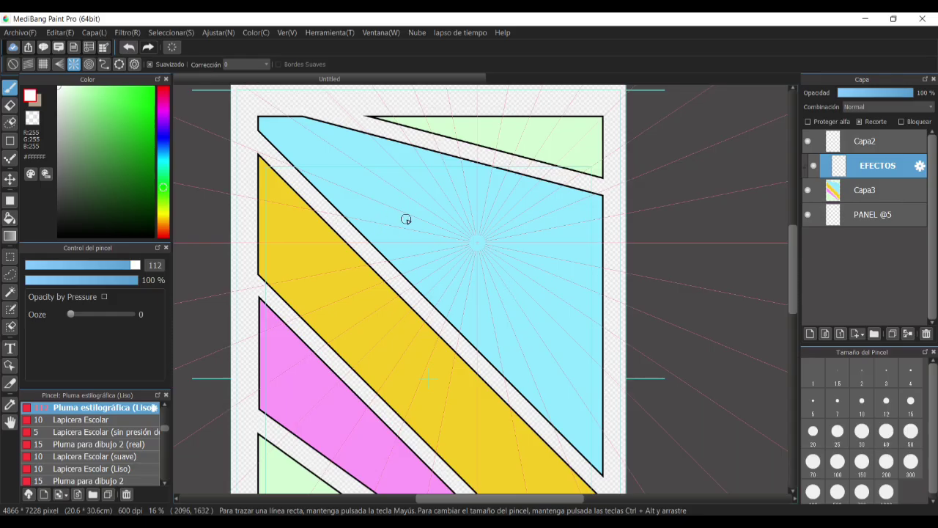
{"action": "left_click", "coordinate": [134, 64]}
{"action": "left_click_drag", "start_coordinate": [324, 178], "coordinate": [490, 241]}
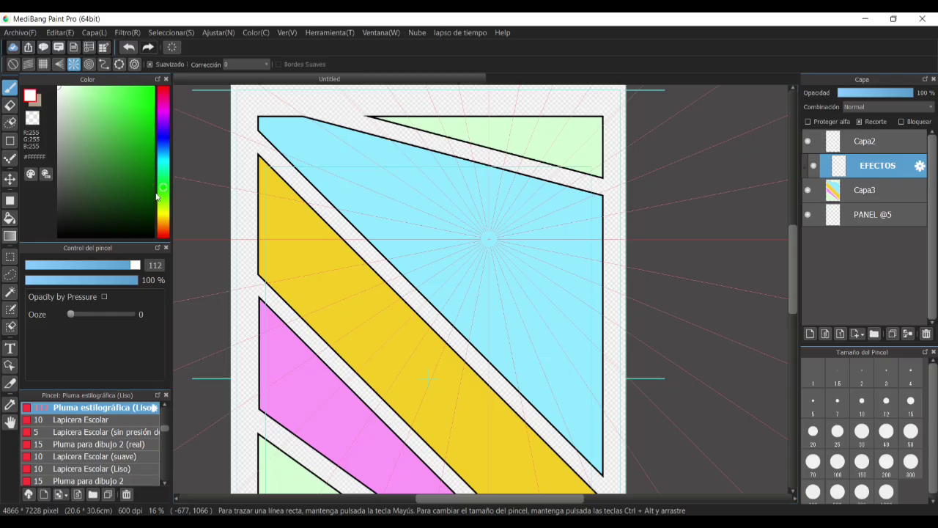
Sample the panel's light blue from Capa3, return to the EFECTOS layer and choose a paler tint (#E7FAFF).
{"action": "left_click", "coordinate": [167, 142]}
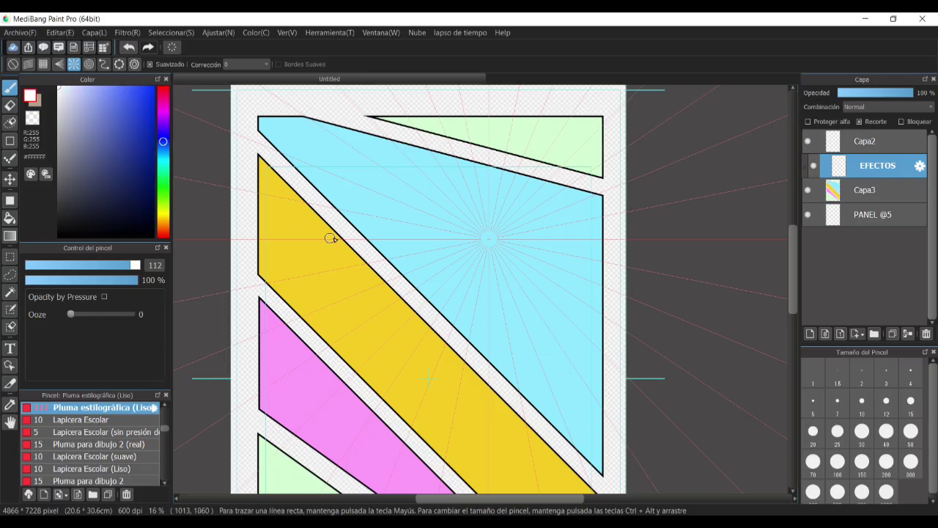
{"action": "left_click", "coordinate": [426, 191], "text": "alt"}
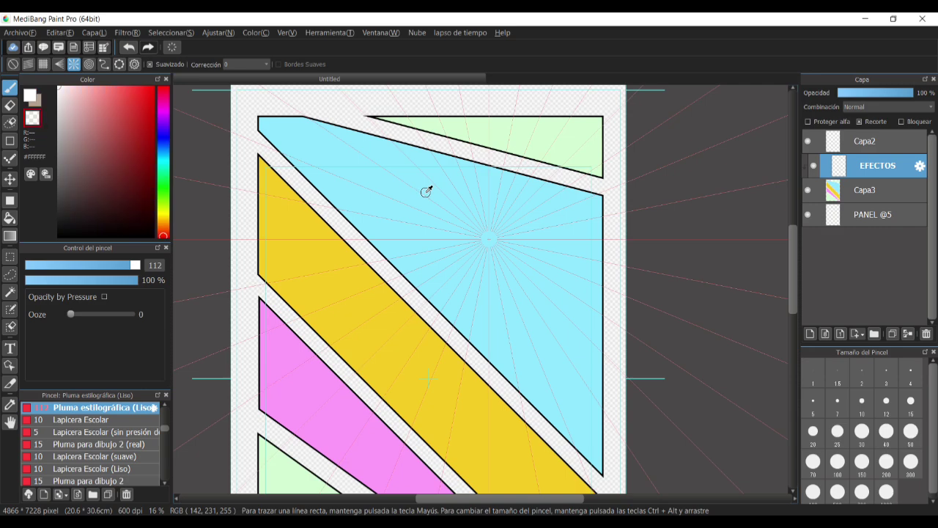
{"action": "left_click", "coordinate": [859, 211]}
{"action": "left_click", "coordinate": [865, 190]}
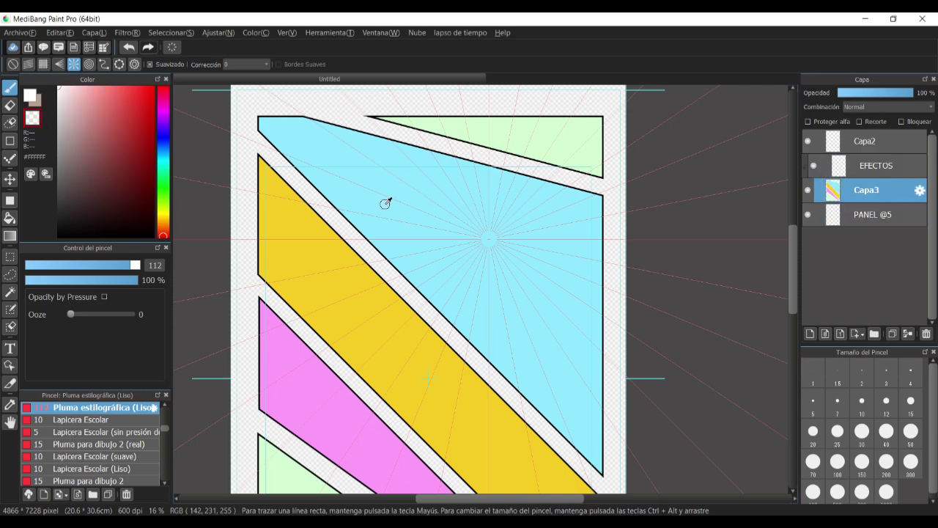
{"action": "left_click", "coordinate": [386, 203], "text": "alt"}
{"action": "left_click", "coordinate": [873, 166]}
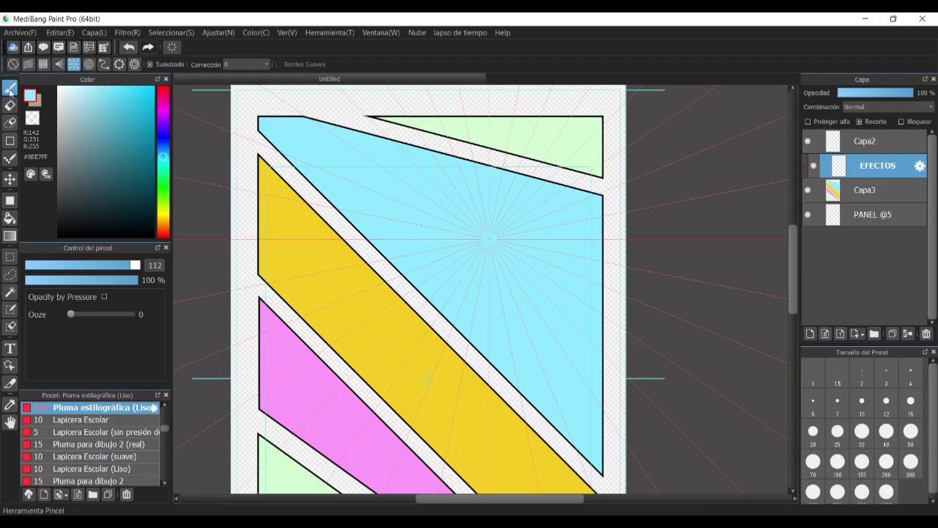
{"action": "left_click", "coordinate": [75, 85]}
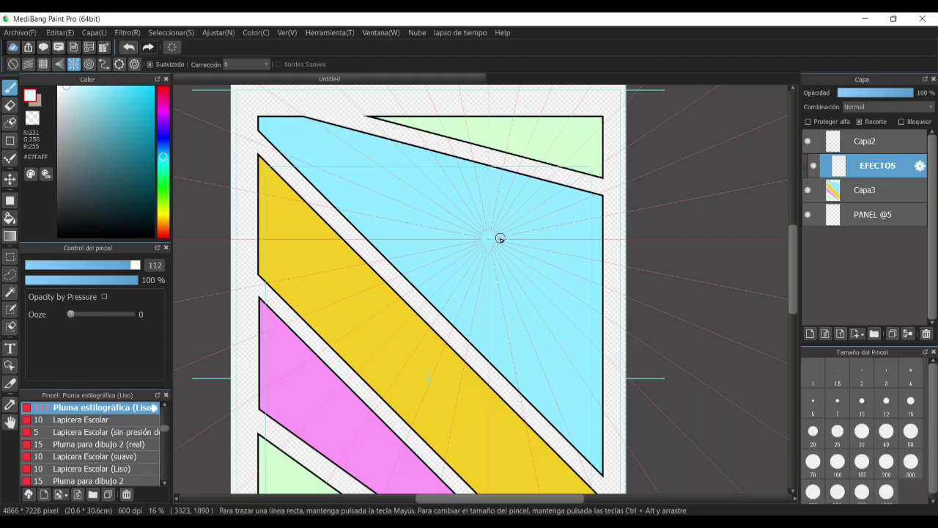
Draw pale blue rays in all directions from the radial snap centre across the light-blue panel on the EFECTOS layer.
{"action": "left_click_drag", "start_coordinate": [498, 237], "coordinate": [634, 217]}
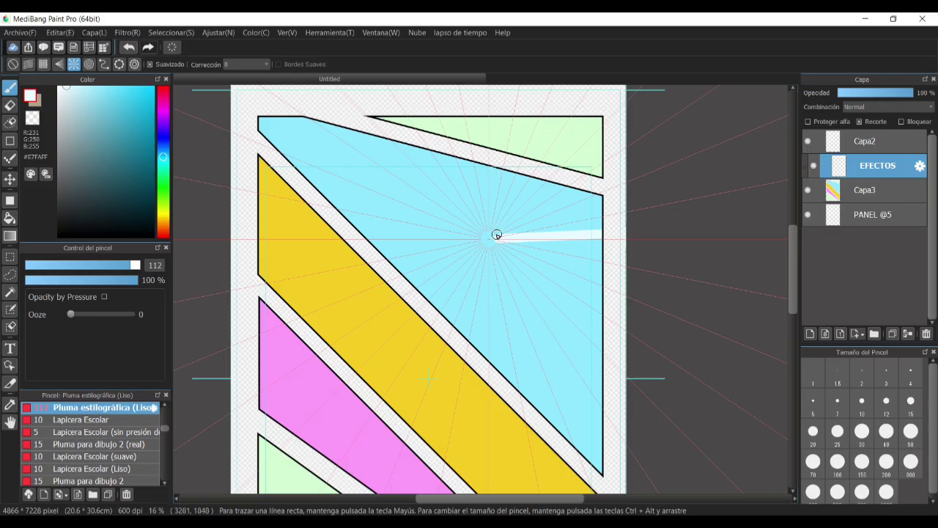
{"action": "left_click_drag", "start_coordinate": [496, 236], "coordinate": [563, 183]}
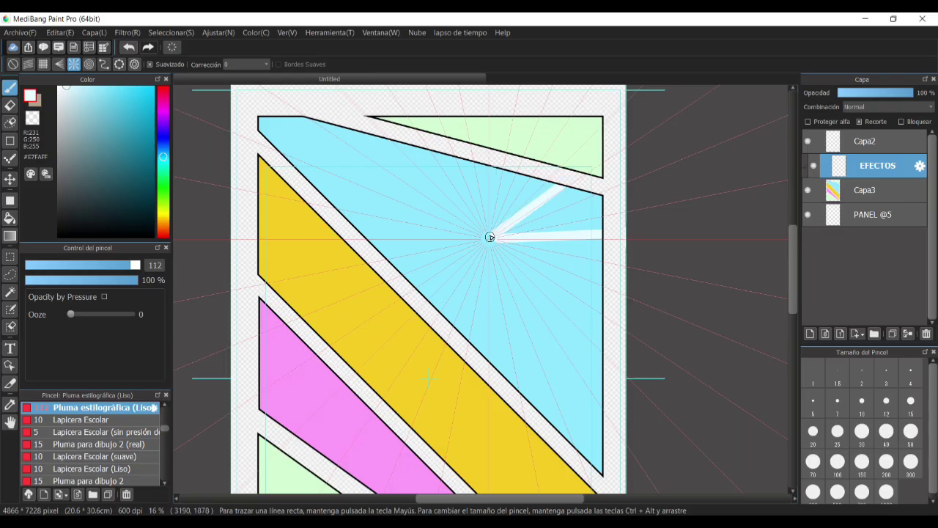
{"action": "mouse_move", "coordinate": [490, 237]}
{"action": "left_mouse_down"}
{"action": "mouse_move", "coordinate": [503, 178]}
{"action": "mouse_move", "coordinate": [517, 161]}
{"action": "left_mouse_up"}
{"action": "left_click_drag", "start_coordinate": [494, 237], "coordinate": [579, 212]}
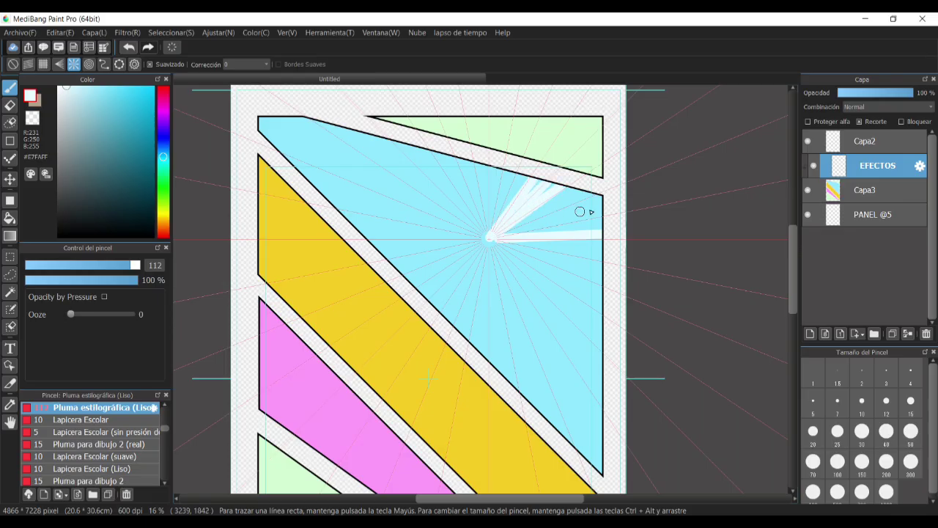
{"action": "left_click_drag", "start_coordinate": [497, 242], "coordinate": [623, 312]}
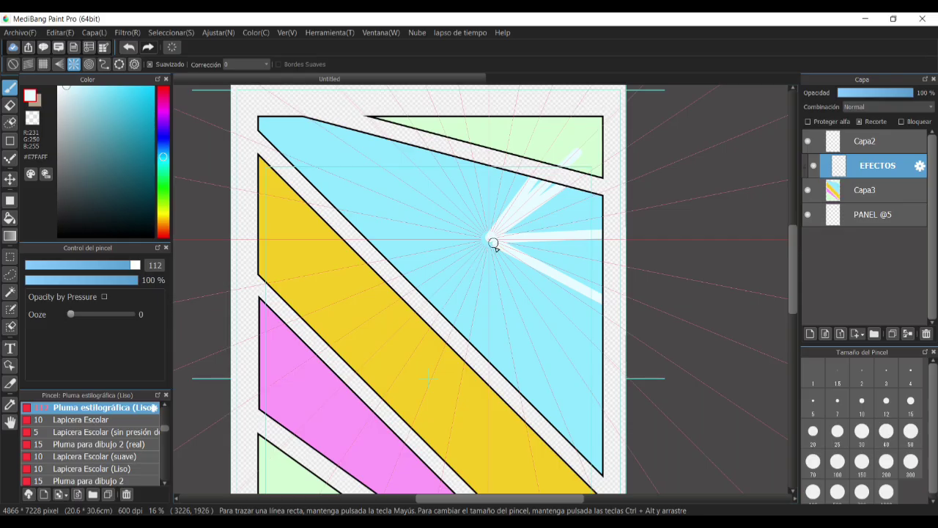
{"action": "mouse_move", "coordinate": [492, 256]}
{"action": "left_mouse_down"}
{"action": "mouse_move", "coordinate": [616, 398]}
{"action": "mouse_move", "coordinate": [625, 422]}
{"action": "left_mouse_up"}
{"action": "mouse_move", "coordinate": [484, 239]}
{"action": "left_mouse_down"}
{"action": "mouse_move", "coordinate": [473, 329]}
{"action": "mouse_move", "coordinate": [485, 364]}
{"action": "mouse_move", "coordinate": [510, 394]}
{"action": "mouse_move", "coordinate": [531, 397]}
{"action": "mouse_move", "coordinate": [570, 445]}
{"action": "mouse_move", "coordinate": [566, 469]}
{"action": "left_mouse_up"}
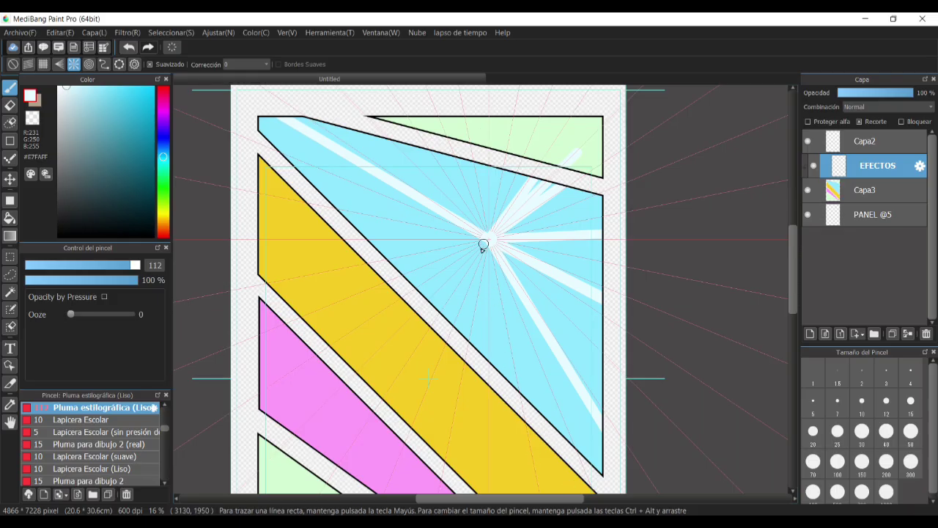
{"action": "left_click_drag", "start_coordinate": [484, 246], "coordinate": [457, 320]}
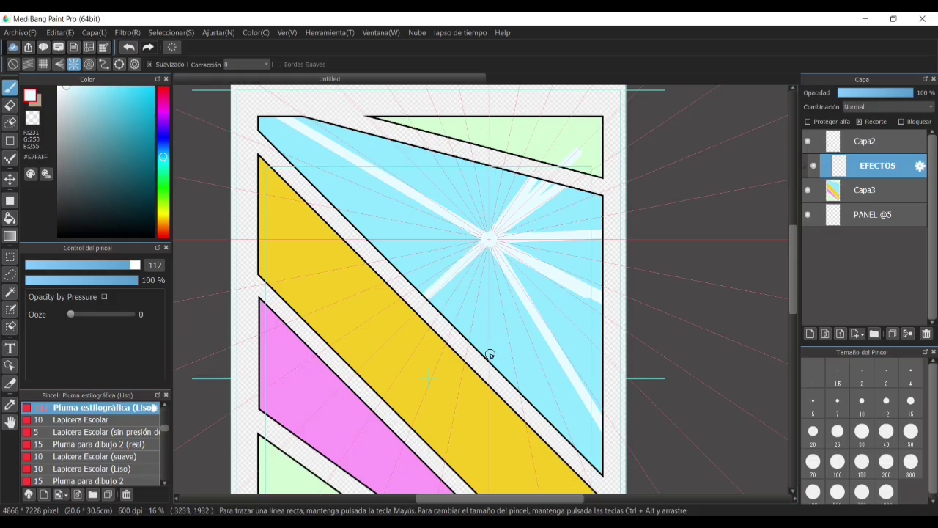
{"action": "mouse_move", "coordinate": [490, 354]}
{"action": "left_mouse_down"}
{"action": "mouse_move", "coordinate": [489, 245]}
{"action": "mouse_move", "coordinate": [442, 143]}
{"action": "left_mouse_up"}
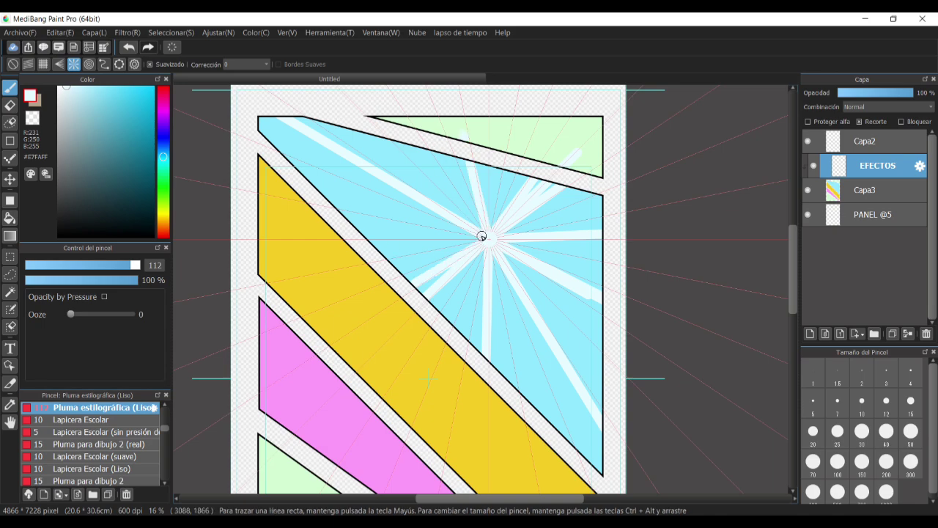
{"action": "mouse_move", "coordinate": [467, 236]}
{"action": "left_mouse_down"}
{"action": "mouse_move", "coordinate": [404, 240]}
{"action": "mouse_move", "coordinate": [304, 220]}
{"action": "mouse_move", "coordinate": [262, 264]}
{"action": "left_mouse_up"}
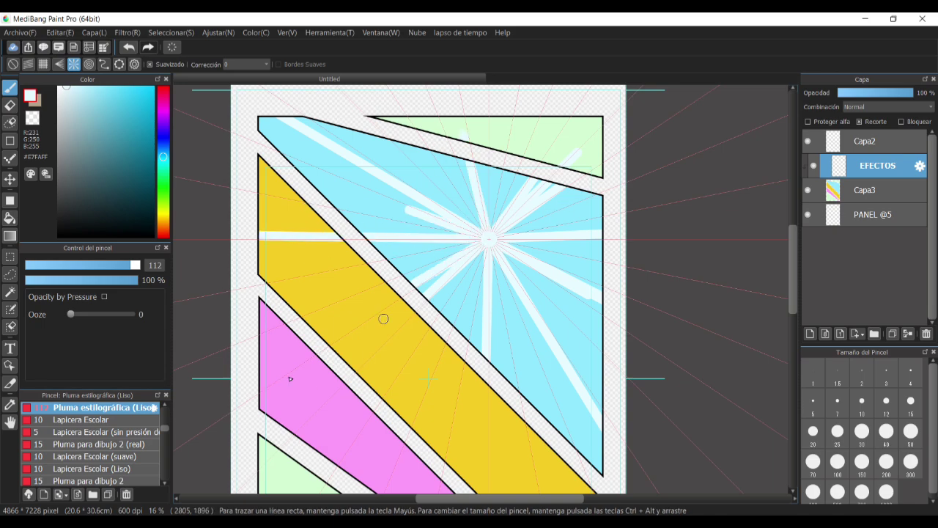
{"action": "left_click_drag", "start_coordinate": [478, 278], "coordinate": [425, 490]}
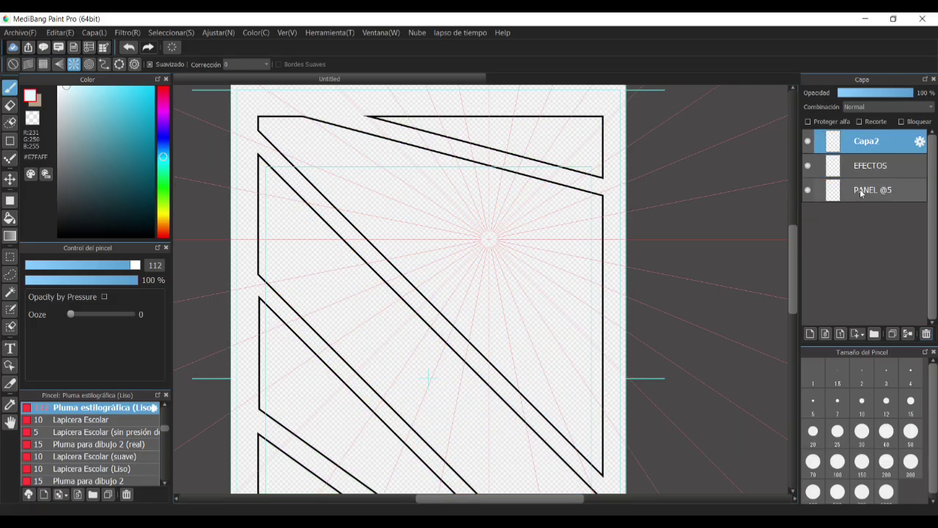
Delete the Capa2 layer and add a new layer named "cOLOR BASE" below EFECTOS.
{"action": "left_click", "coordinate": [926, 333]}
{"action": "left_click", "coordinate": [810, 334]}
{"action": "left_click_drag", "start_coordinate": [869, 147], "coordinate": [873, 171]}
{"action": "double_click", "coordinate": [866, 169]}
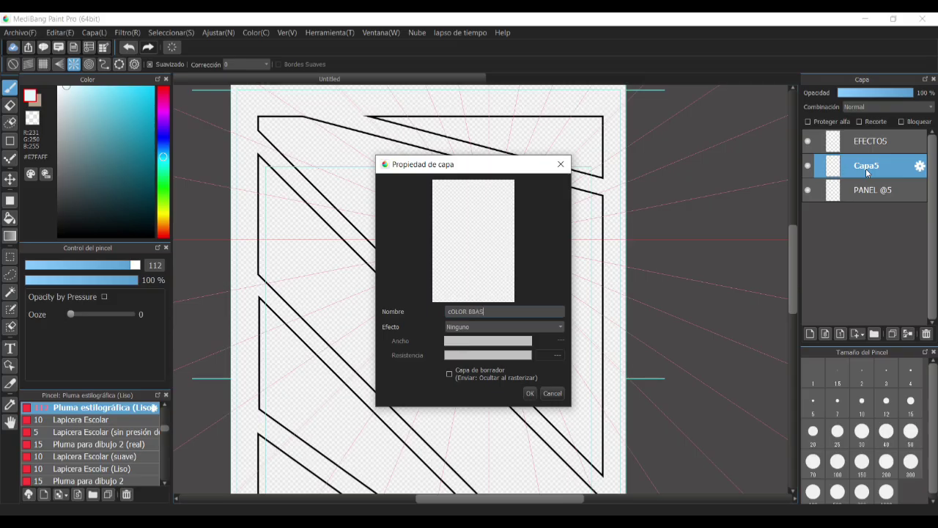
{"action": "type", "text": "COLOR BASE"}
{"action": "key", "text": "Return"}
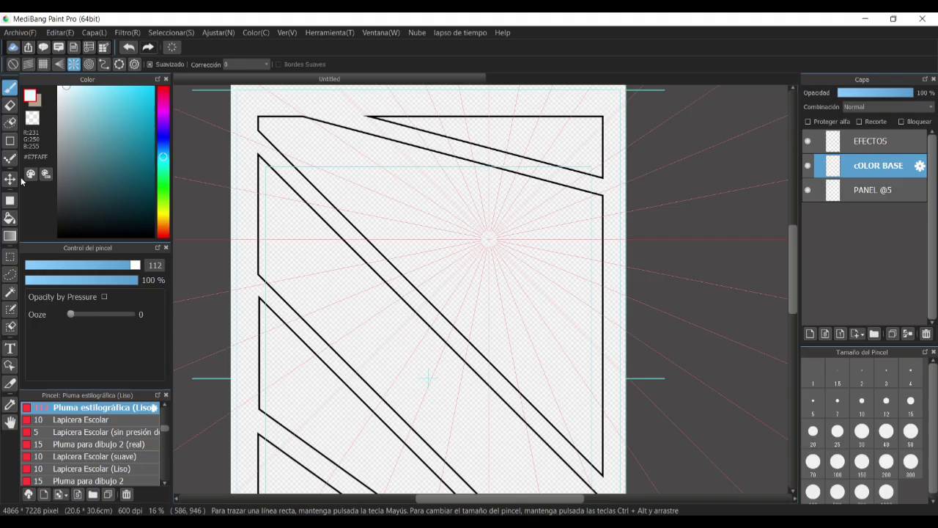
Fill the large upper panel with light blue (#97EAFF) on the cOLOR BASE layer.
{"action": "left_click", "coordinate": [145, 89]}
{"action": "left_click", "coordinate": [9, 218]}
{"action": "left_click", "coordinate": [448, 243]}
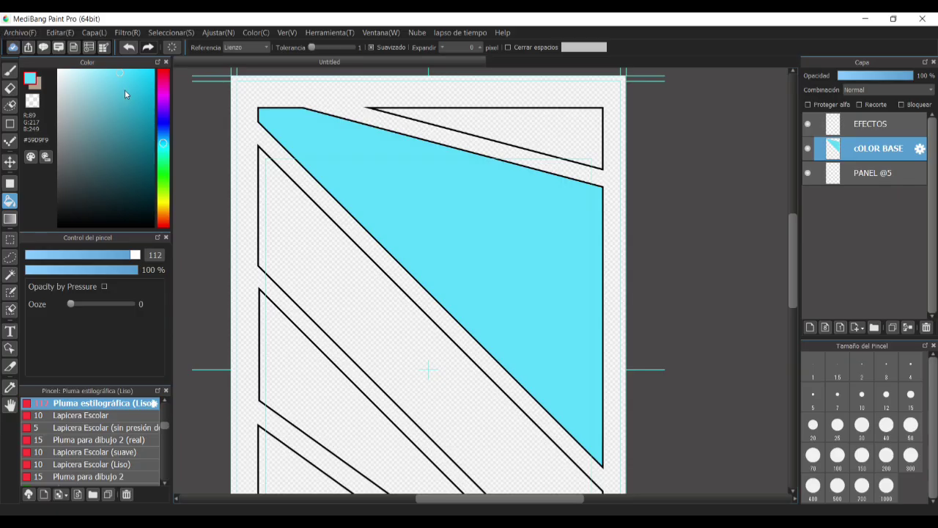
{"action": "left_click", "coordinate": [100, 71]}
{"action": "left_click", "coordinate": [493, 182]}
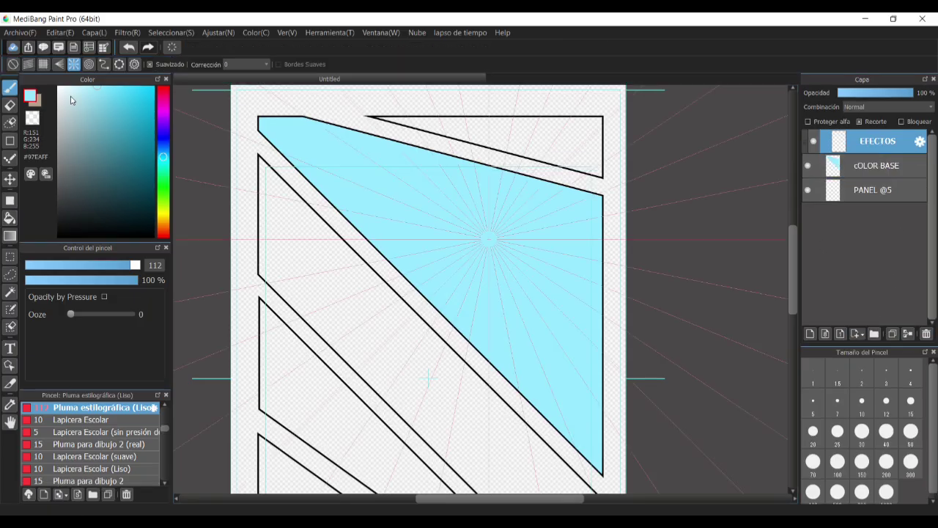
Choose a near-white blue (#F5FCFF) for the brush on the clipped EFECTOS layer.
{"action": "left_click", "coordinate": [81, 90]}
{"action": "left_click_drag", "start_coordinate": [87, 96], "coordinate": [62, 88]}
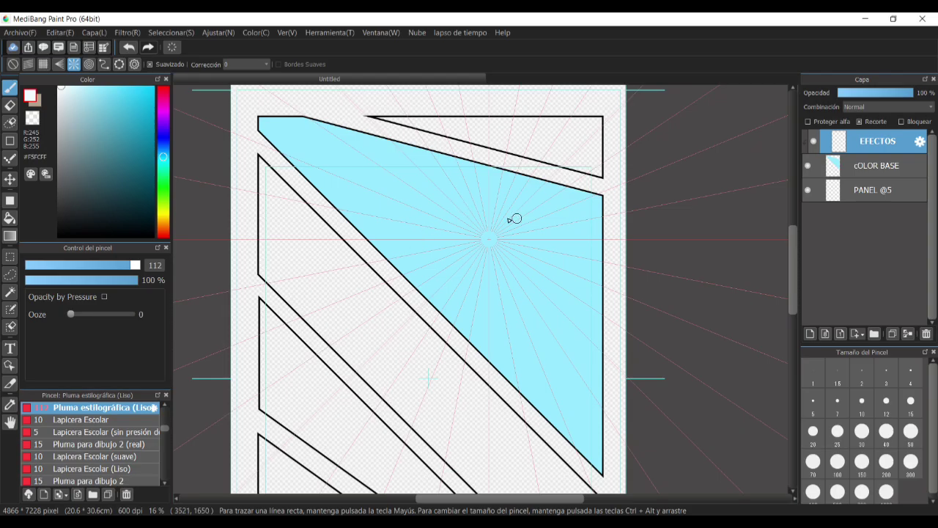
Try near-white rays radiating from the radial snap centre across the light-blue panel on the EFECTOS layer.
{"action": "left_click_drag", "start_coordinate": [503, 228], "coordinate": [565, 187]}
{"action": "left_click_drag", "start_coordinate": [519, 228], "coordinate": [603, 197]}
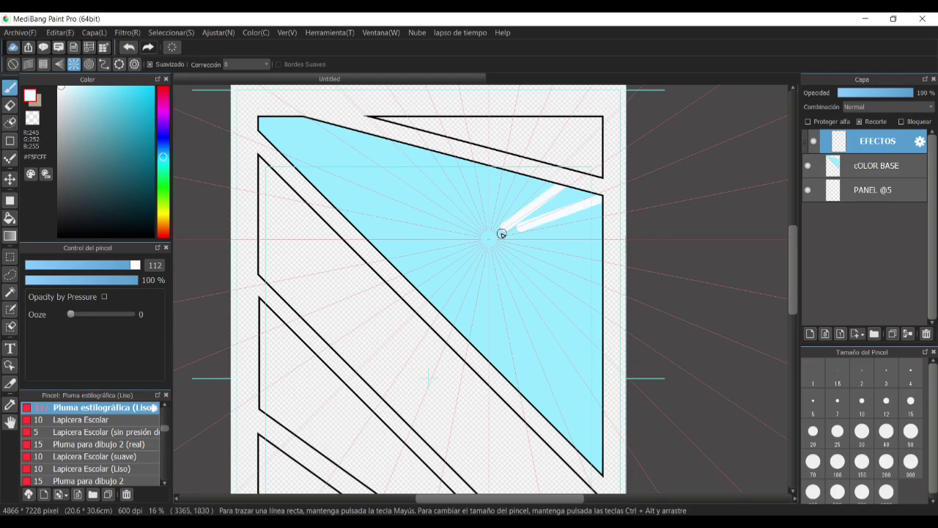
{"action": "left_click_drag", "start_coordinate": [501, 234], "coordinate": [599, 192]}
{"action": "mouse_move", "coordinate": [509, 249]}
{"action": "left_mouse_down"}
{"action": "mouse_move", "coordinate": [605, 330]}
{"action": "mouse_move", "coordinate": [514, 316]}
{"action": "mouse_move", "coordinate": [523, 396]}
{"action": "left_mouse_up"}
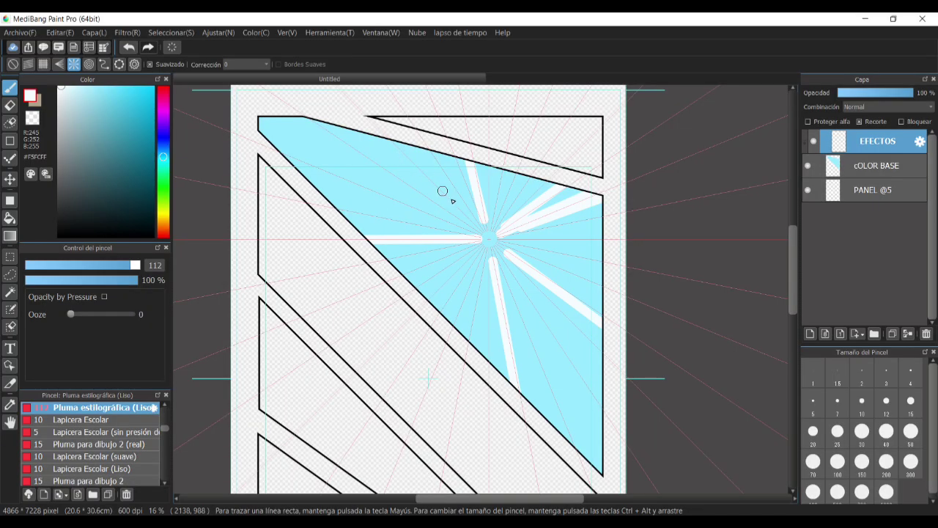
{"action": "left_click_drag", "start_coordinate": [467, 211], "coordinate": [415, 151]}
{"action": "mouse_move", "coordinate": [286, 147]}
{"action": "left_mouse_down"}
{"action": "mouse_move", "coordinate": [451, 220]}
{"action": "mouse_move", "coordinate": [419, 286]}
{"action": "left_mouse_up"}
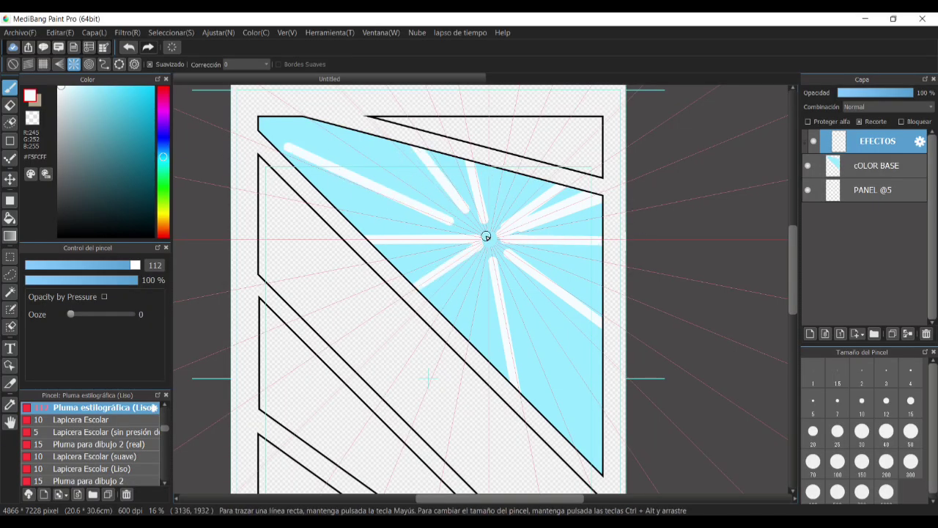
{"action": "left_click_drag", "start_coordinate": [487, 237], "coordinate": [365, 136]}
{"action": "left_click_drag", "start_coordinate": [534, 308], "coordinate": [592, 411]}
{"action": "left_click_drag", "start_coordinate": [456, 225], "coordinate": [265, 126]}
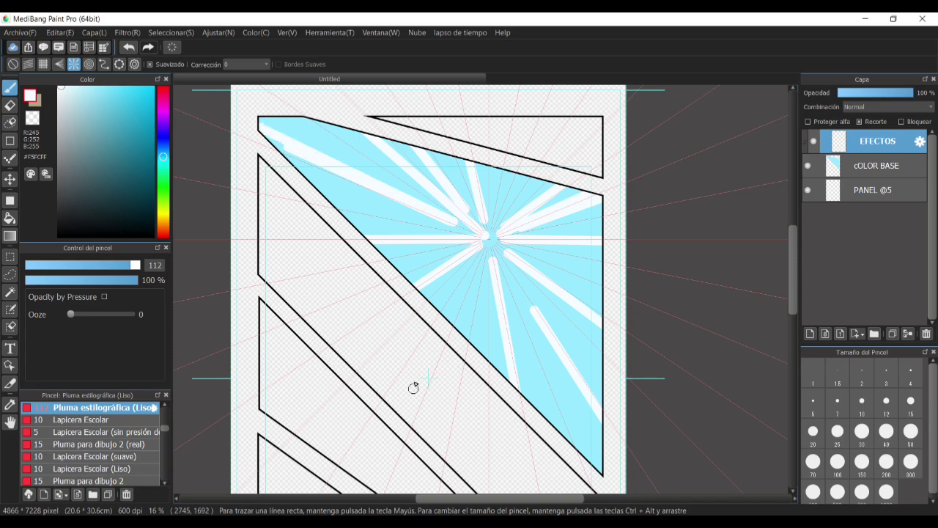
Undo all the near-white rays drawn on the EFECTOS layer.
{"action": "key", "text": "ctrl+z"}
{"action": "key", "text": "ctrl+z"}
{"action": "key", "text": "ctrl+z"}
{"action": "key", "text": "ctrl+z"}
{"action": "key", "text": "ctrl+z"}
{"action": "key", "text": "ctrl+z"}
{"action": "key", "text": "ctrl+z"}
{"action": "key", "text": "ctrl+z"}
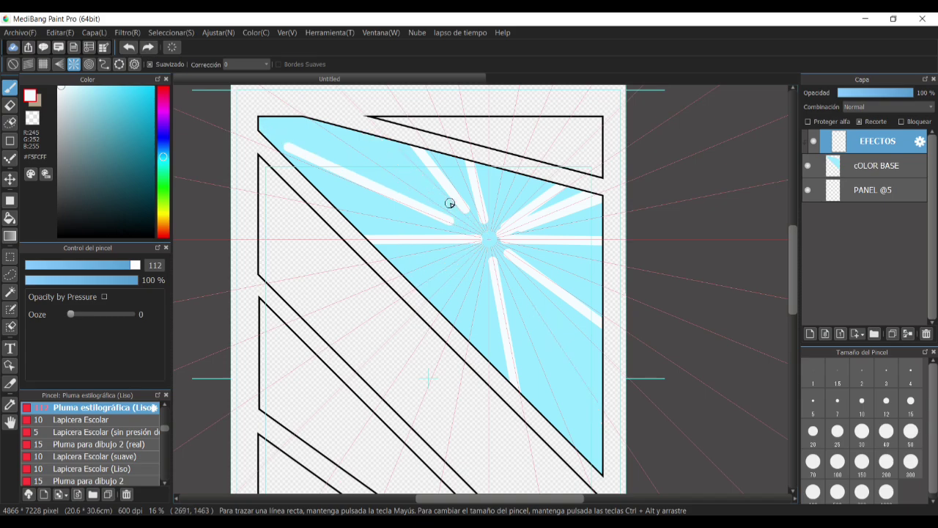
{"action": "key", "text": "ctrl+z"}
{"action": "key", "text": "ctrl+z"}
{"action": "key", "text": "ctrl+z"}
{"action": "key", "text": "ctrl+z"}
{"action": "key", "text": "ctrl+z"}
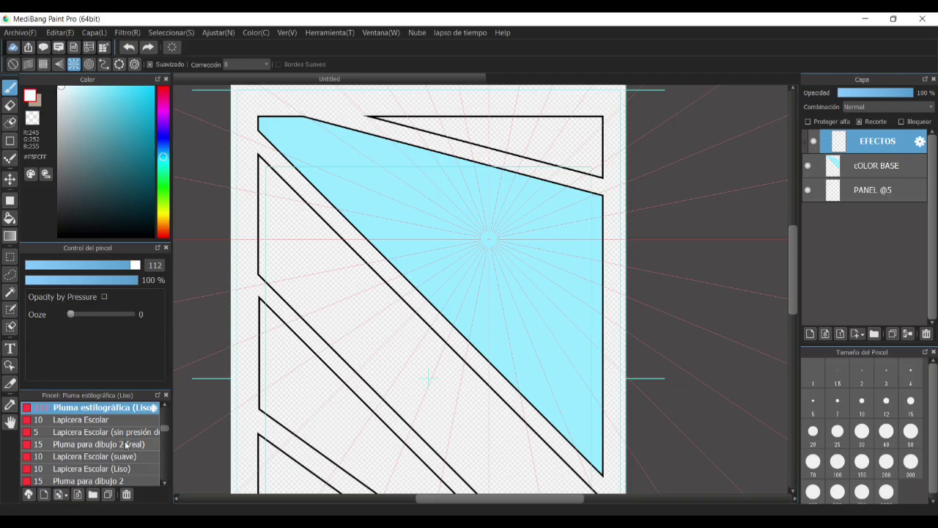
Select the Lapicera Escolar brush and name the layer above cOLOR BASE "PERSPECTIVA".
{"action": "left_click", "coordinate": [105, 432]}
{"action": "left_click", "coordinate": [101, 420]}
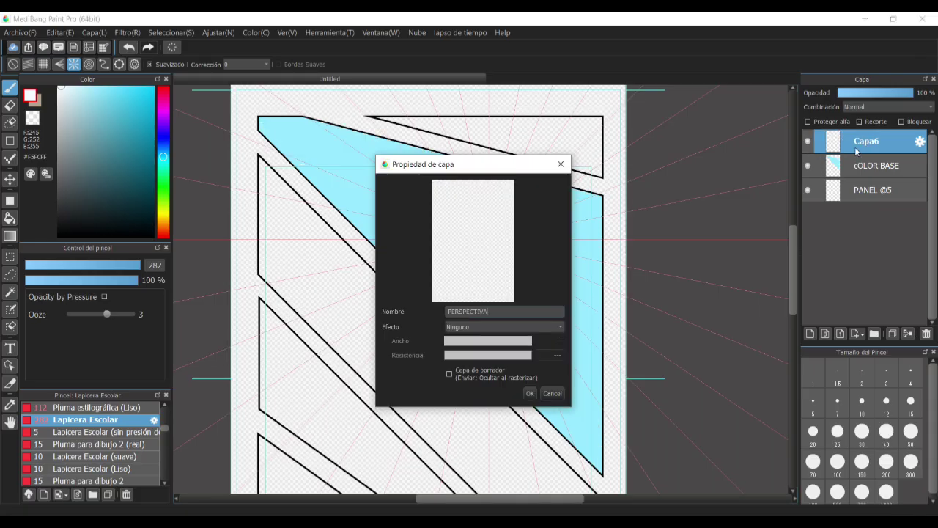
{"action": "key", "text": "Return"}
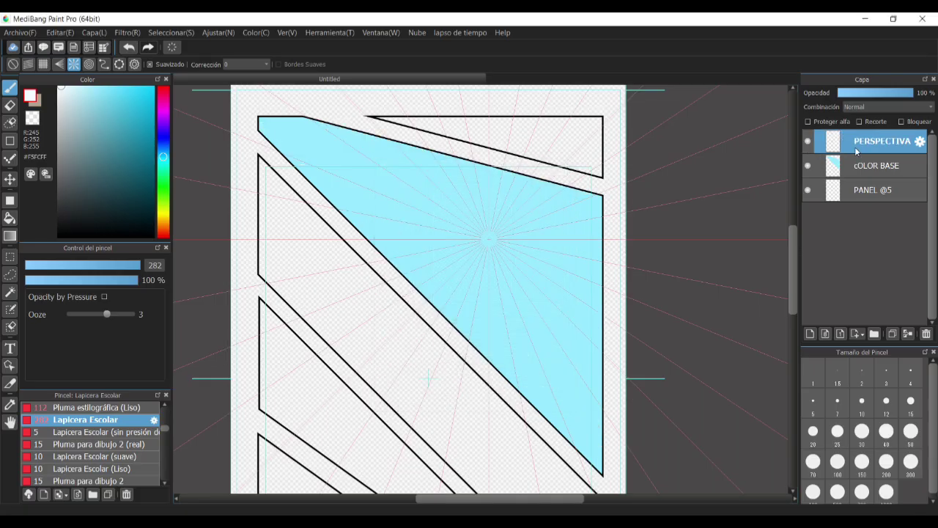
Set up a vanishing-point snap inside the light-blue panel using two guide lines that fan out towards its right side.
{"action": "left_click", "coordinate": [59, 63]}
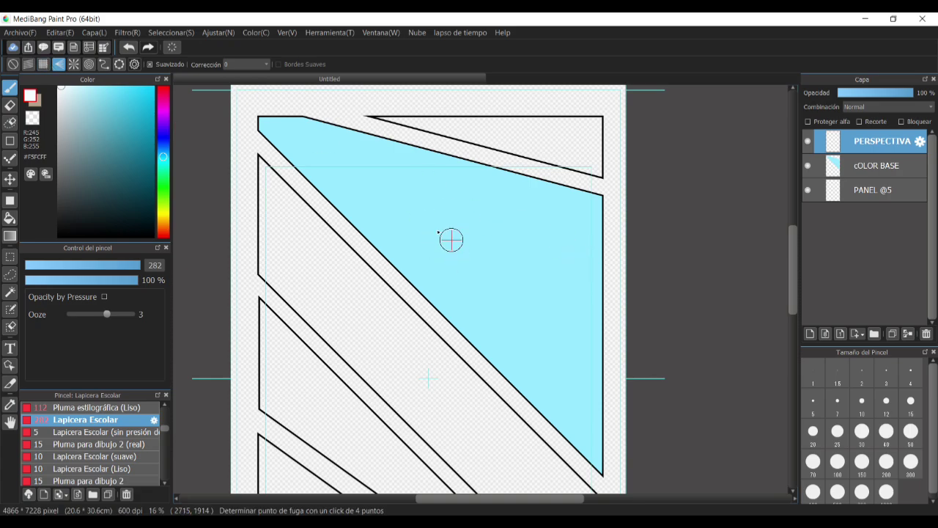
{"action": "left_click", "coordinate": [414, 206]}
{"action": "left_click", "coordinate": [661, 137]}
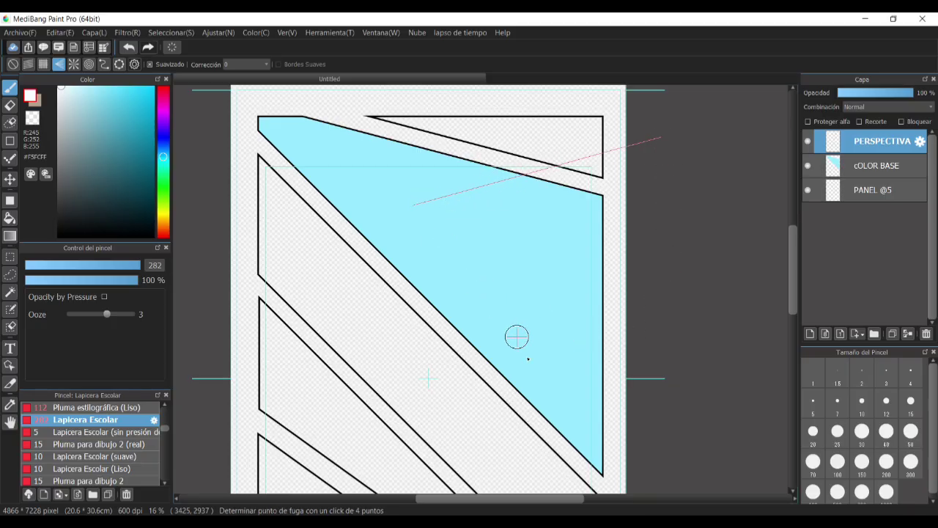
{"action": "left_click", "coordinate": [616, 415]}
{"action": "left_click", "coordinate": [414, 207]}
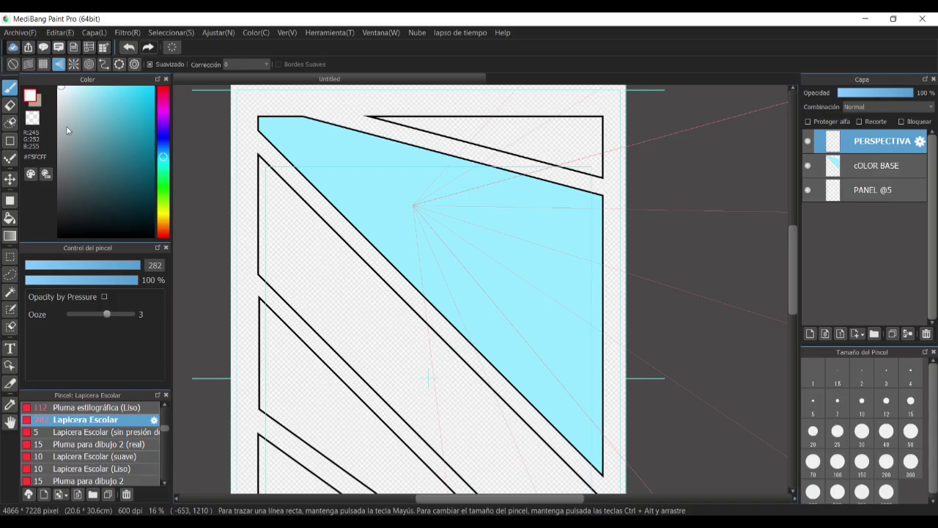
Try two thick near-white rays from the vanishing point and clip the PERSPECTIVA layer to the colour base.
{"action": "mouse_move", "coordinate": [423, 203]}
{"action": "left_mouse_down"}
{"action": "mouse_move", "coordinate": [430, 188]}
{"action": "mouse_move", "coordinate": [496, 160]}
{"action": "mouse_move", "coordinate": [603, 157]}
{"action": "left_mouse_up"}
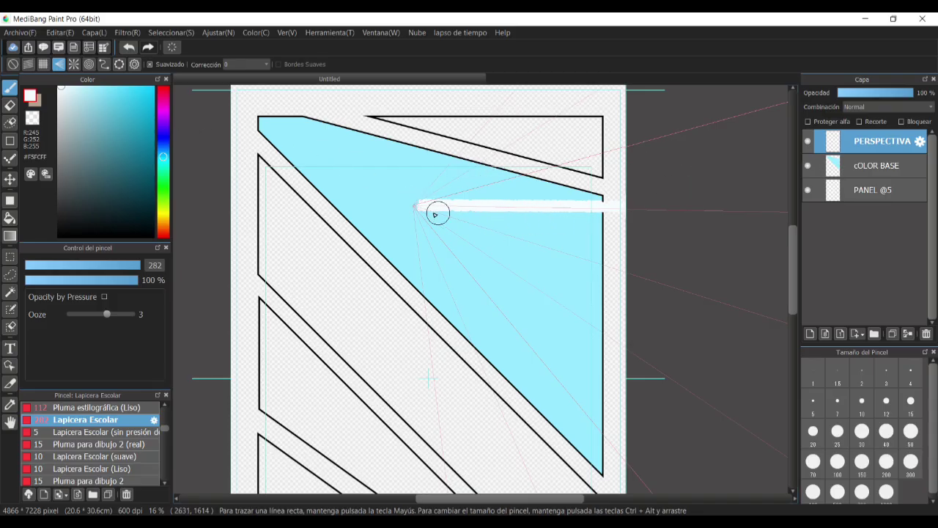
{"action": "left_click_drag", "start_coordinate": [422, 194], "coordinate": [517, 121]}
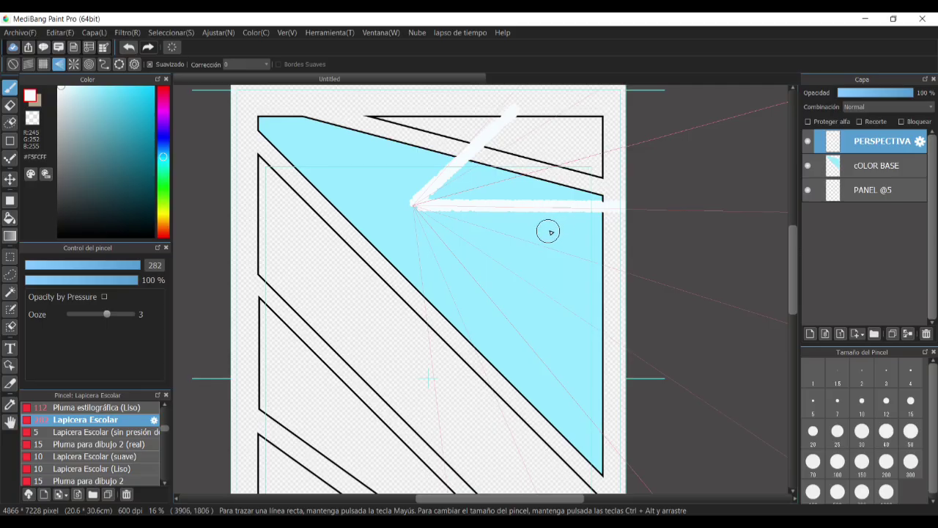
{"action": "left_click", "coordinate": [861, 122]}
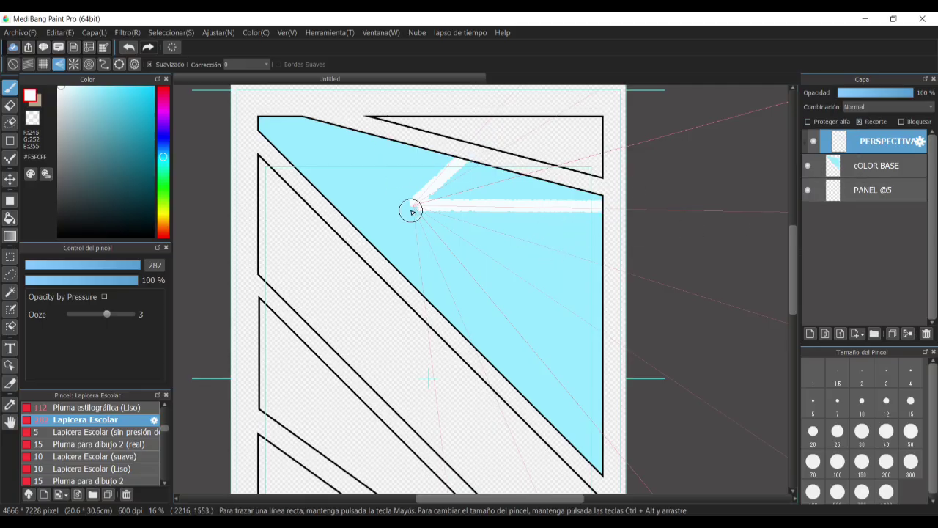
Undo the clipping and both thick rays on the PERSPECTIVA layer.
{"action": "key", "text": "ctrl+z"}
{"action": "key", "text": "ctrl+z"}
{"action": "key", "text": "ctrl+z"}
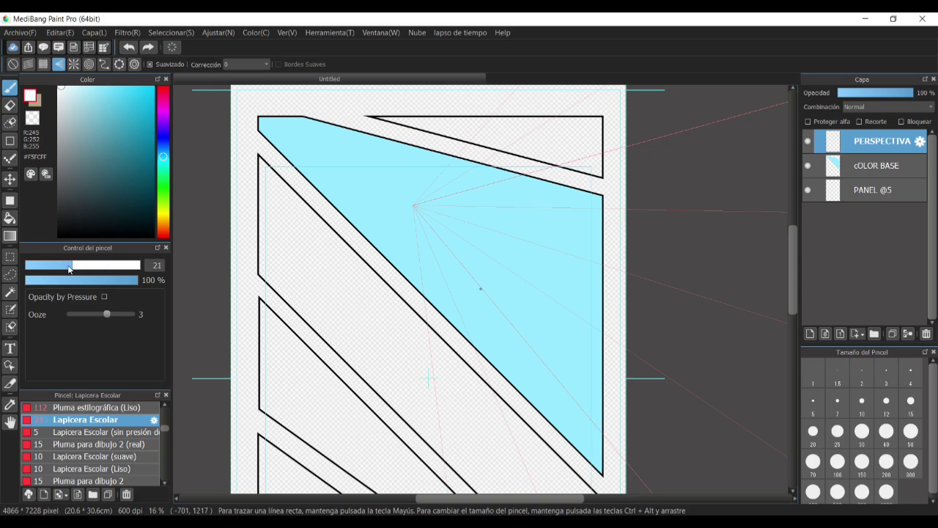
Draw thin dark grey-blue (#344851) lines from the vanishing point with the brush size at 10.9.
{"action": "left_click_drag", "start_coordinate": [69, 269], "coordinate": [49, 266]}
{"action": "left_click", "coordinate": [92, 189]}
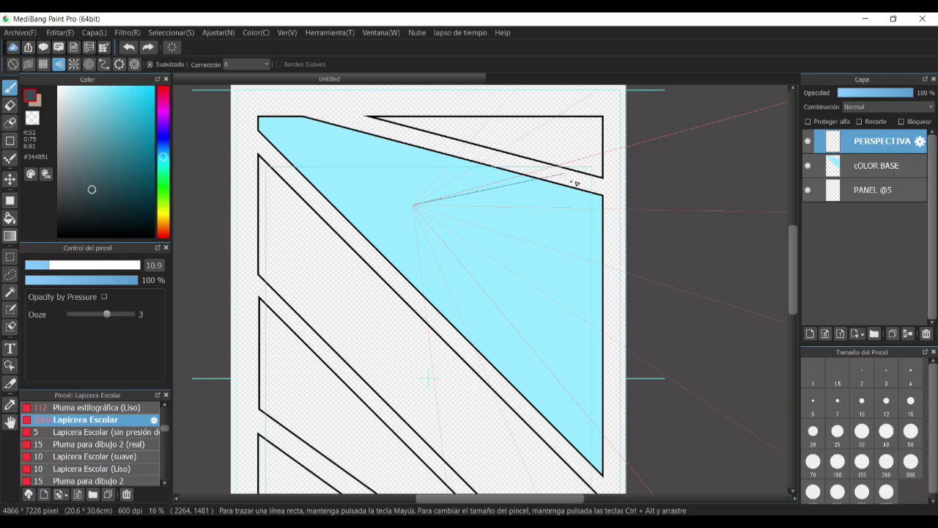
{"action": "left_click_drag", "start_coordinate": [576, 184], "coordinate": [592, 170]}
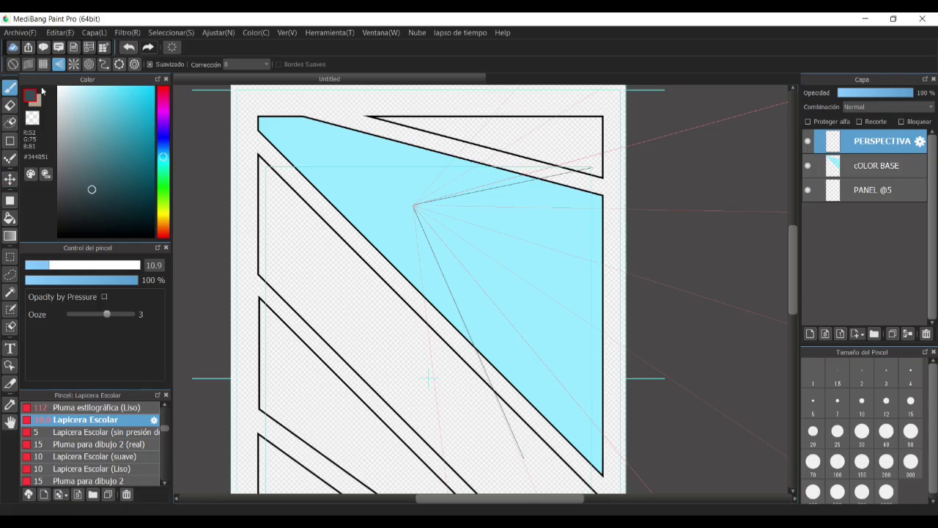
{"action": "left_click", "coordinate": [11, 140]}
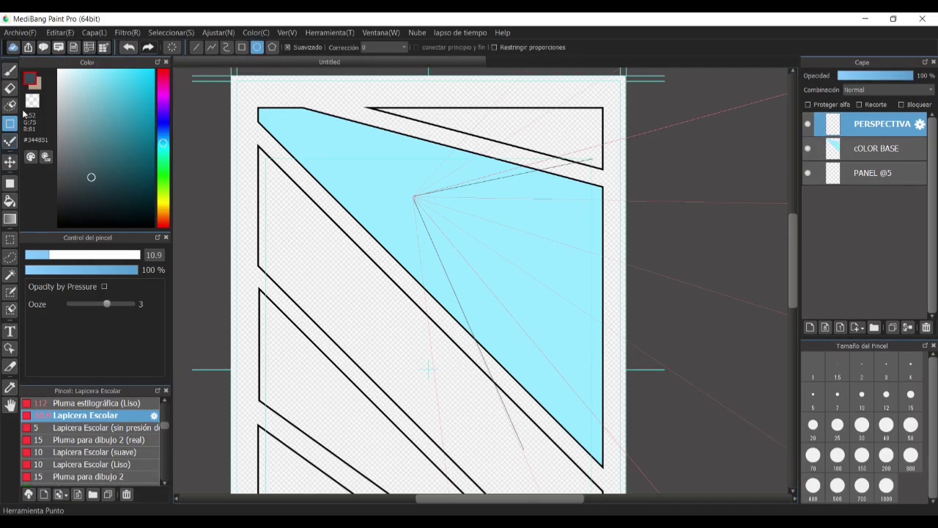
{"action": "left_click", "coordinate": [196, 47]}
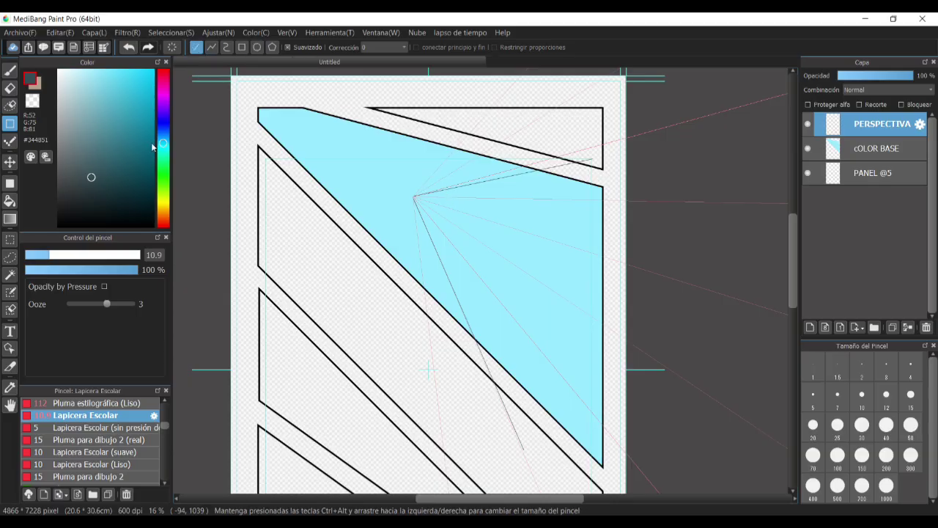
{"action": "left_click", "coordinate": [10, 70]}
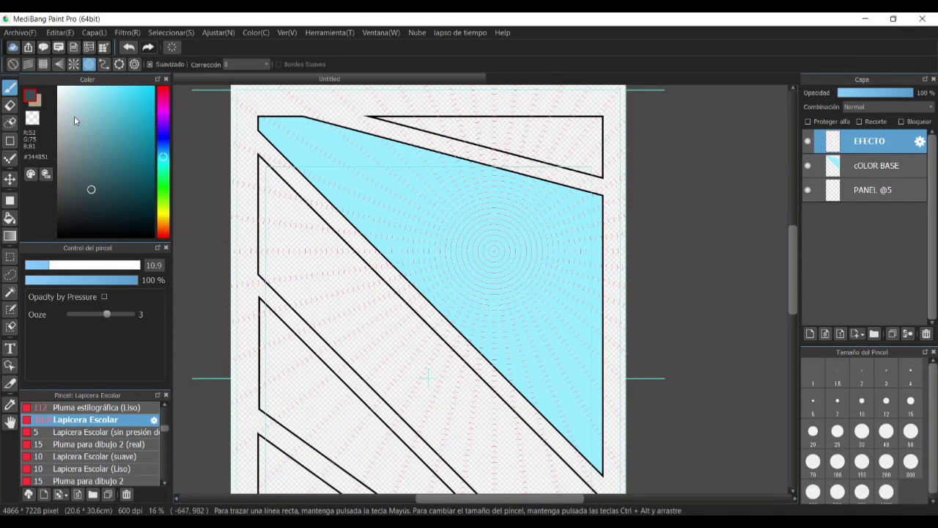
Clip the EFECTO layer and draw thin near-white (#EEFAFE) concentric rings across the light-blue panel with a size 37 brush.
{"action": "left_click", "coordinate": [63, 87]}
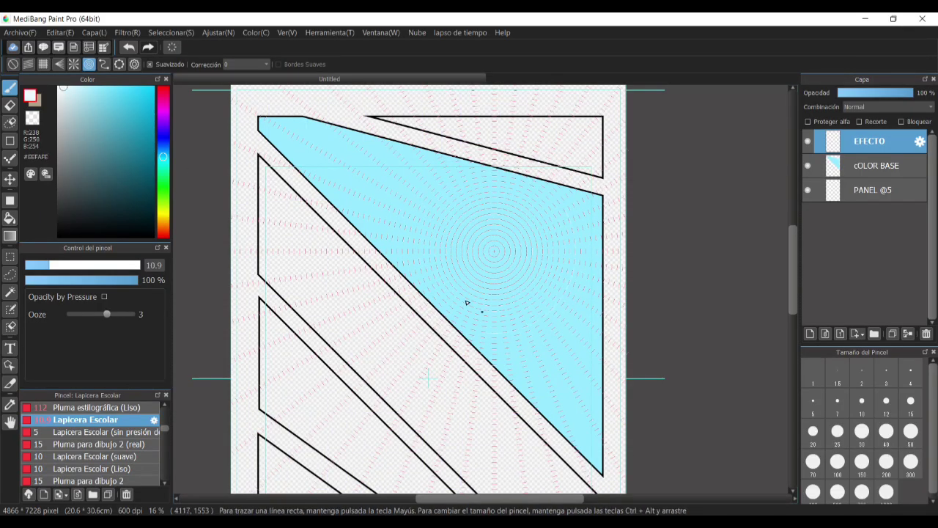
{"action": "left_click", "coordinate": [860, 122]}
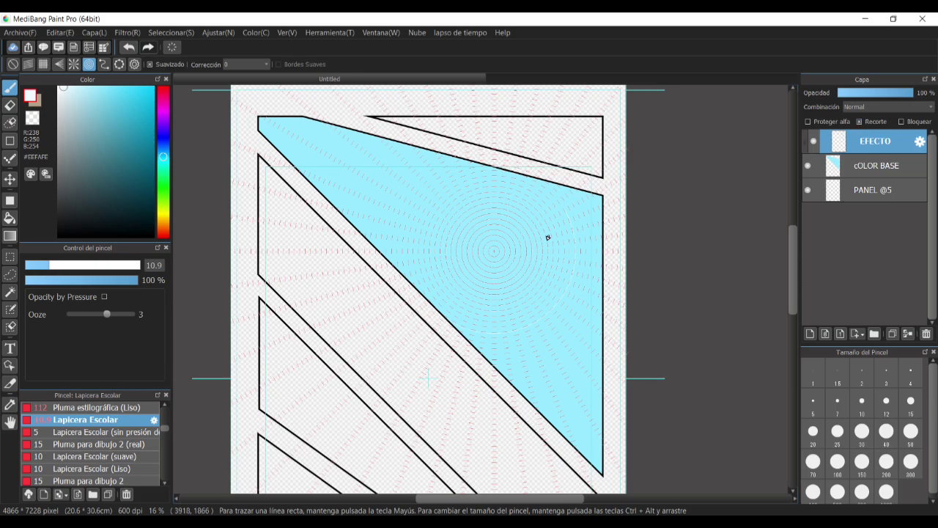
{"action": "left_click_drag", "start_coordinate": [77, 269], "coordinate": [99, 272]}
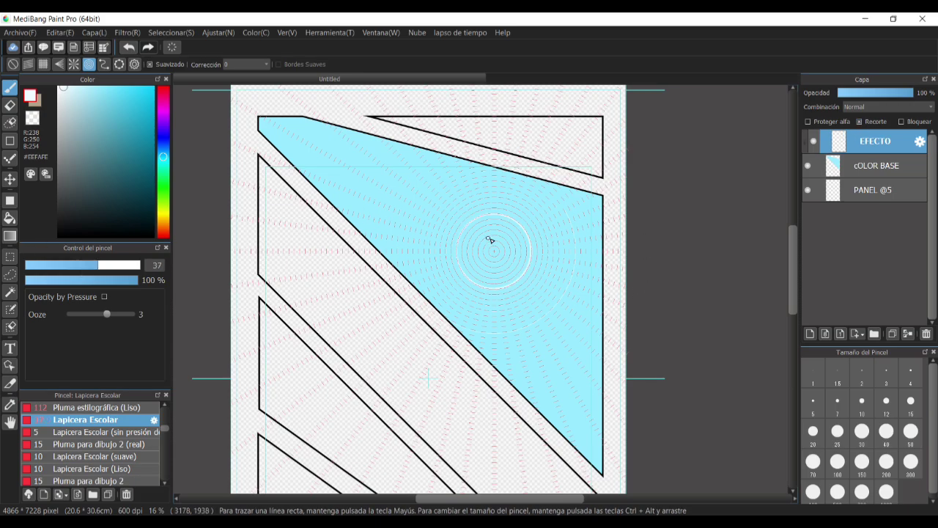
{"action": "mouse_move", "coordinate": [554, 237]}
{"action": "left_mouse_down"}
{"action": "mouse_move", "coordinate": [541, 320]}
{"action": "mouse_move", "coordinate": [412, 250]}
{"action": "left_mouse_up"}
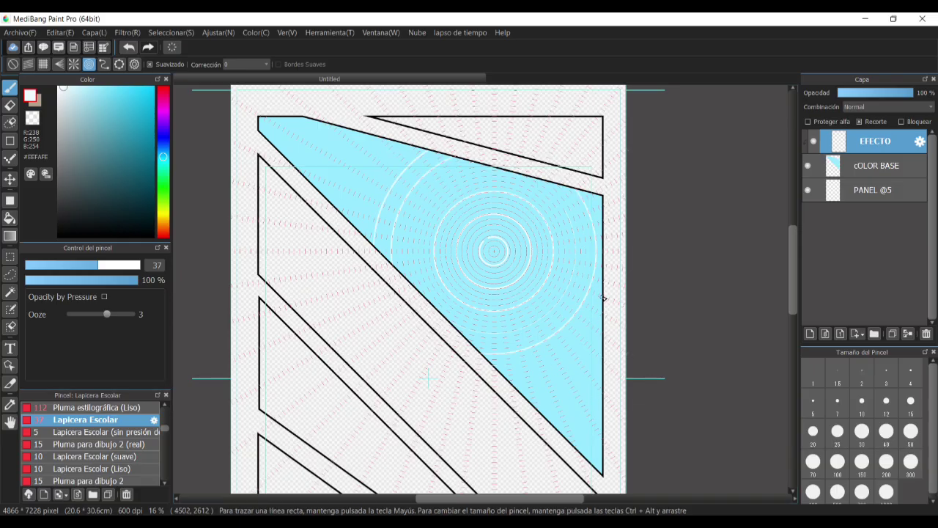
{"action": "left_click_drag", "start_coordinate": [602, 297], "coordinate": [439, 373]}
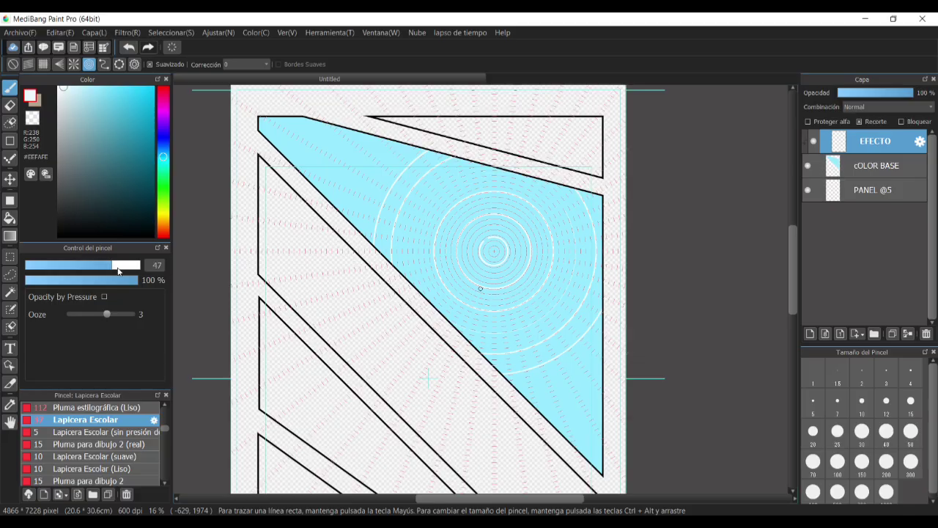
Draw thicker concentric arcs and rings across the whole light-blue panel with the brush size at 131.
{"action": "left_click_drag", "start_coordinate": [118, 271], "coordinate": [138, 265]}
{"action": "left_click_drag", "start_coordinate": [323, 119], "coordinate": [297, 167]}
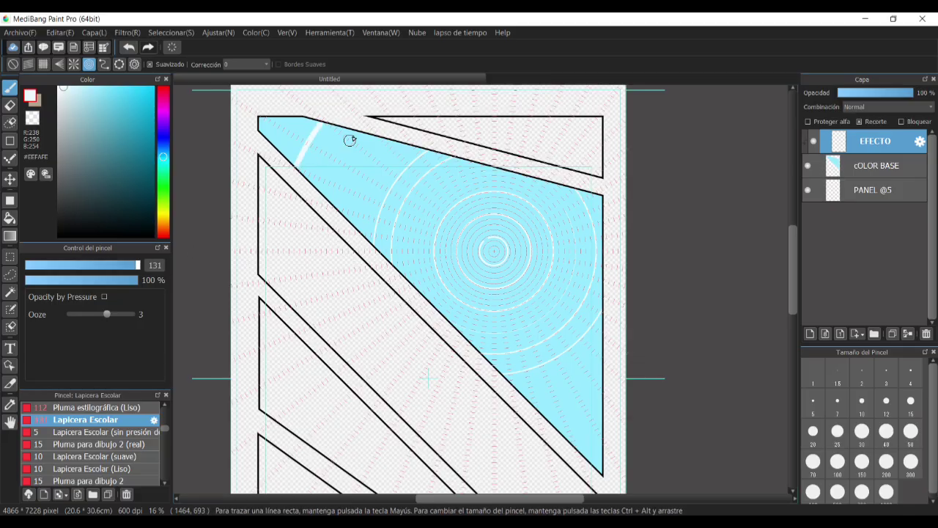
{"action": "left_click_drag", "start_coordinate": [350, 140], "coordinate": [324, 189]}
{"action": "left_click_drag", "start_coordinate": [378, 139], "coordinate": [345, 202]}
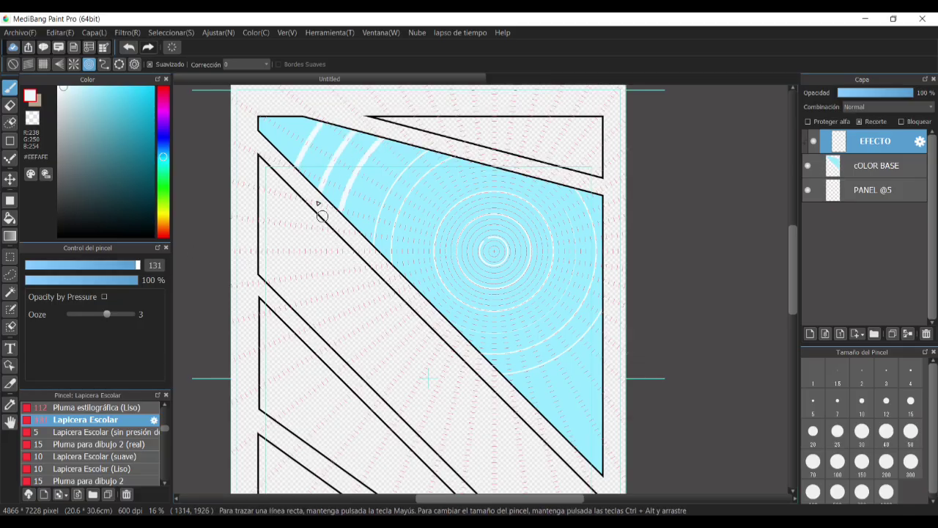
{"action": "left_click_drag", "start_coordinate": [302, 118], "coordinate": [287, 153]}
{"action": "mouse_move", "coordinate": [377, 238]}
{"action": "left_mouse_down"}
{"action": "mouse_move", "coordinate": [540, 139]}
{"action": "mouse_move", "coordinate": [418, 279]}
{"action": "left_mouse_up"}
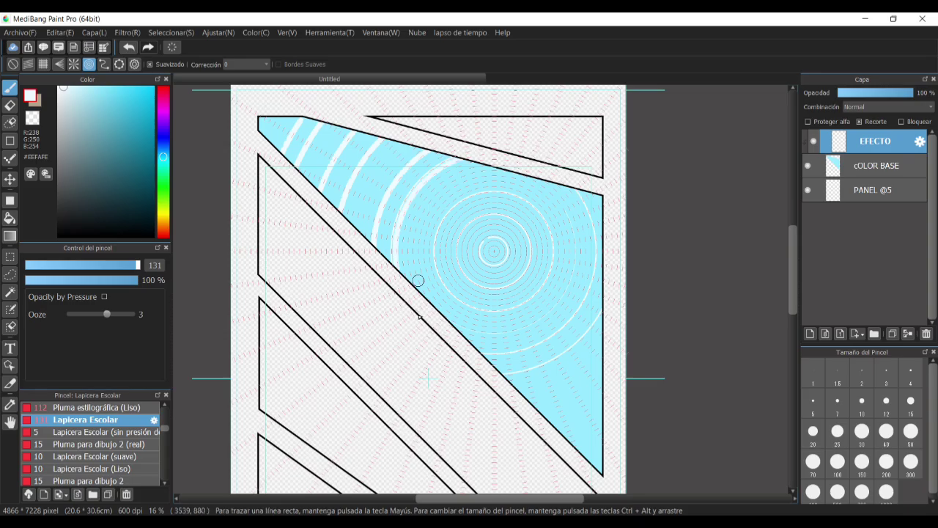
{"action": "left_click_drag", "start_coordinate": [420, 317], "coordinate": [499, 350]}
{"action": "mouse_move", "coordinate": [585, 319]}
{"action": "left_mouse_down"}
{"action": "mouse_move", "coordinate": [440, 311]}
{"action": "mouse_move", "coordinate": [774, 262]}
{"action": "left_mouse_up"}
{"action": "left_click_drag", "start_coordinate": [701, 334], "coordinate": [515, 416]}
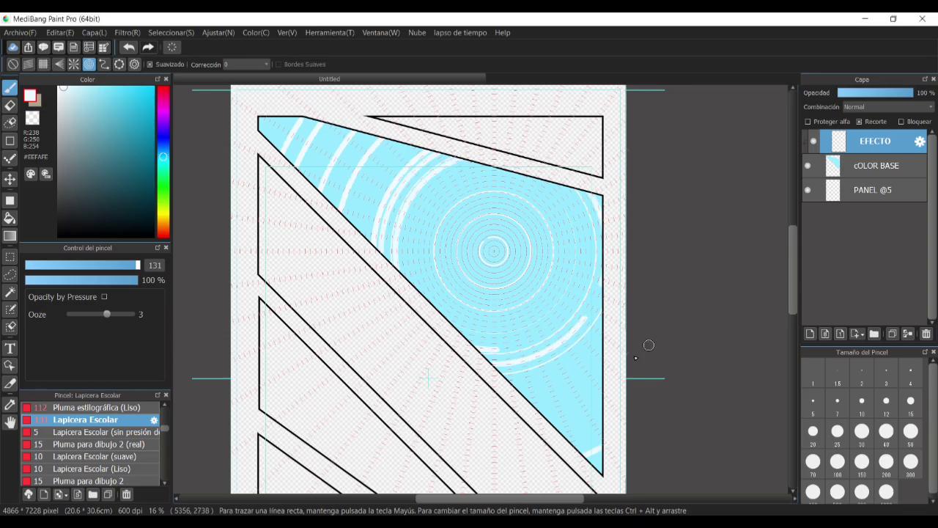
{"action": "left_click_drag", "start_coordinate": [649, 345], "coordinate": [549, 395]}
{"action": "left_click_drag", "start_coordinate": [616, 254], "coordinate": [511, 387]}
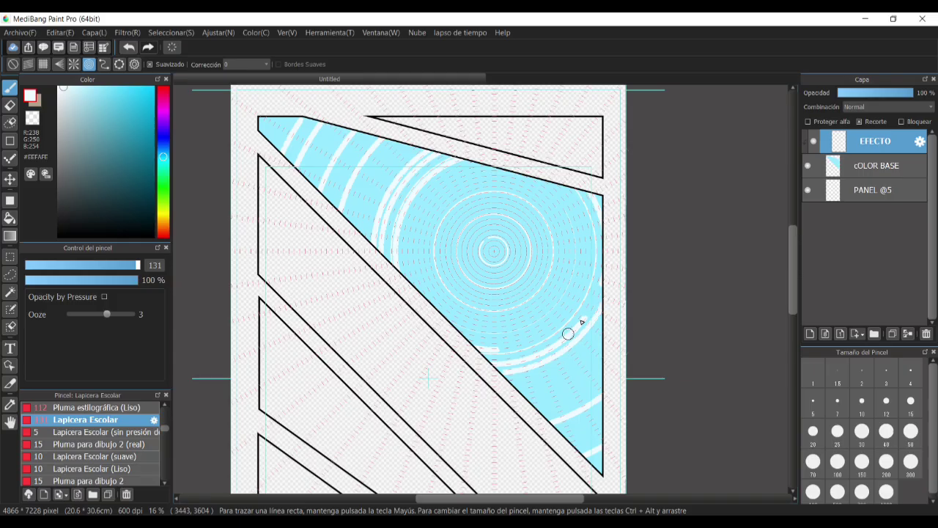
{"action": "left_click_drag", "start_coordinate": [605, 250], "coordinate": [495, 360]}
{"action": "left_click_drag", "start_coordinate": [610, 374], "coordinate": [538, 411]}
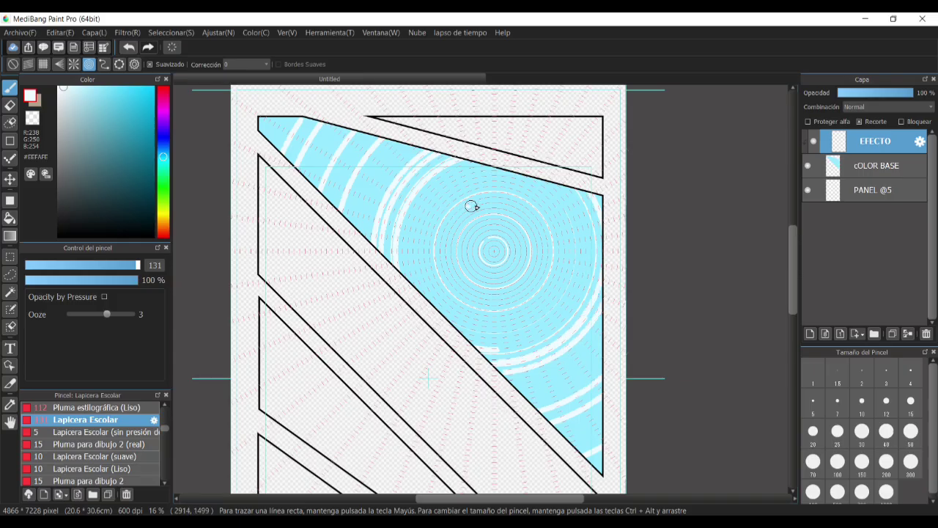
{"action": "left_click_drag", "start_coordinate": [474, 205], "coordinate": [514, 301]}
{"action": "left_click_drag", "start_coordinate": [509, 336], "coordinate": [467, 209]}
{"action": "mouse_move", "coordinate": [542, 185]}
{"action": "left_mouse_down"}
{"action": "mouse_move", "coordinate": [572, 218]}
{"action": "mouse_move", "coordinate": [419, 299]}
{"action": "left_mouse_up"}
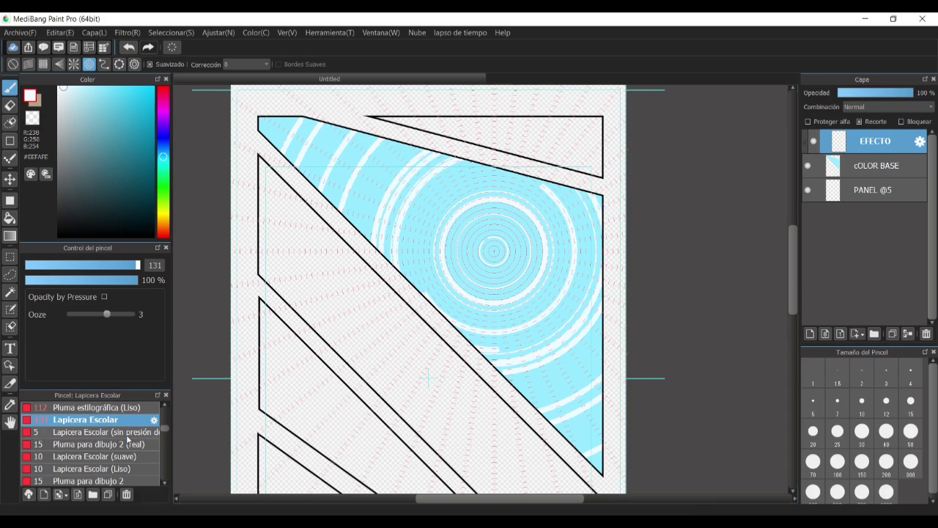
Select the Aerógrafo (suave) brush and set its size to 170.
{"action": "scroll", "coordinate": [128, 438], "scroll_direction": "down", "scroll_amount": 5}
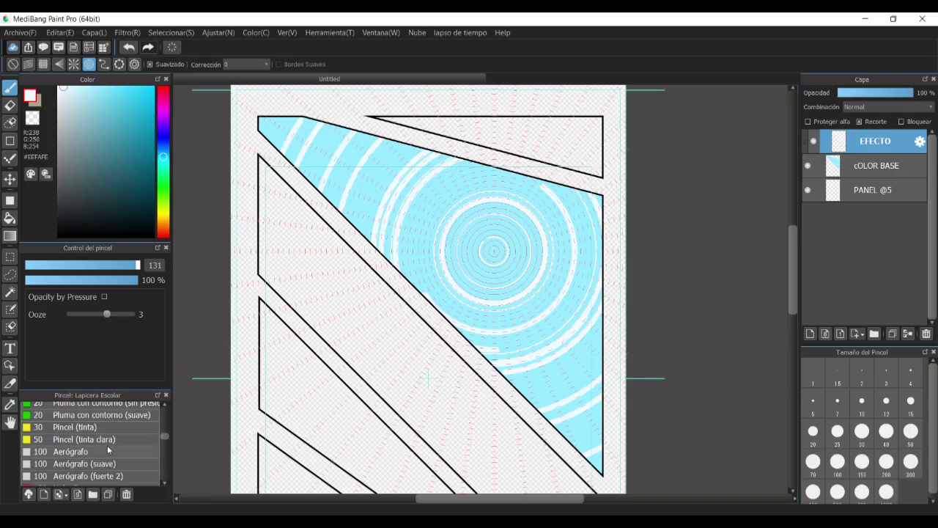
{"action": "scroll", "coordinate": [108, 450], "scroll_direction": "down", "scroll_amount": 1}
{"action": "left_click", "coordinate": [105, 439]}
{"action": "left_click", "coordinate": [107, 449]}
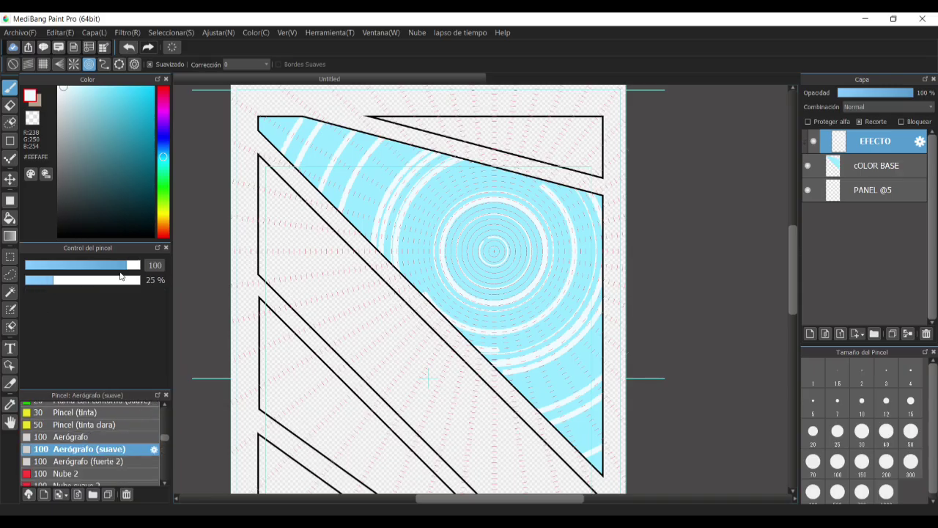
{"action": "left_click_drag", "start_coordinate": [127, 266], "coordinate": [142, 269]}
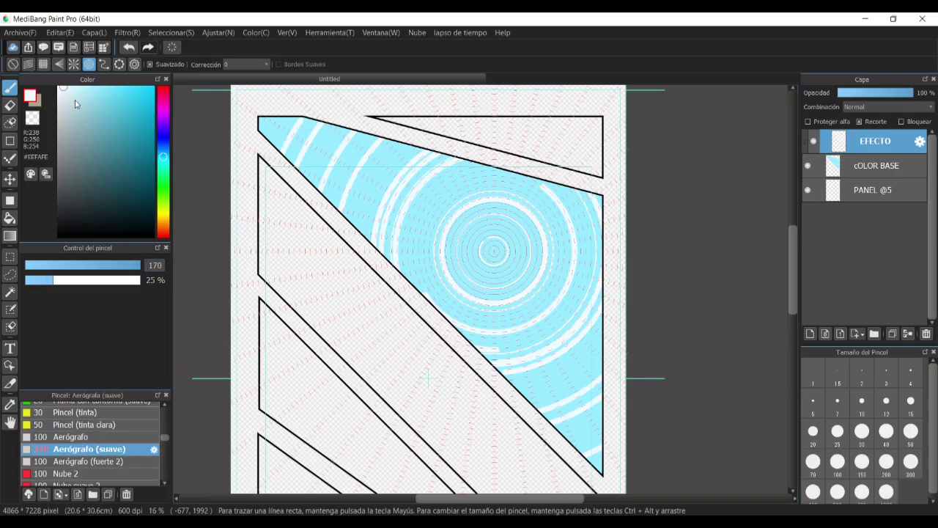
Set the colour to white (#FFFFFF) and airbrush soft concentric arcs over the upper-left part of the light-blue panel.
{"action": "left_click_drag", "start_coordinate": [87, 91], "coordinate": [57, 79]}
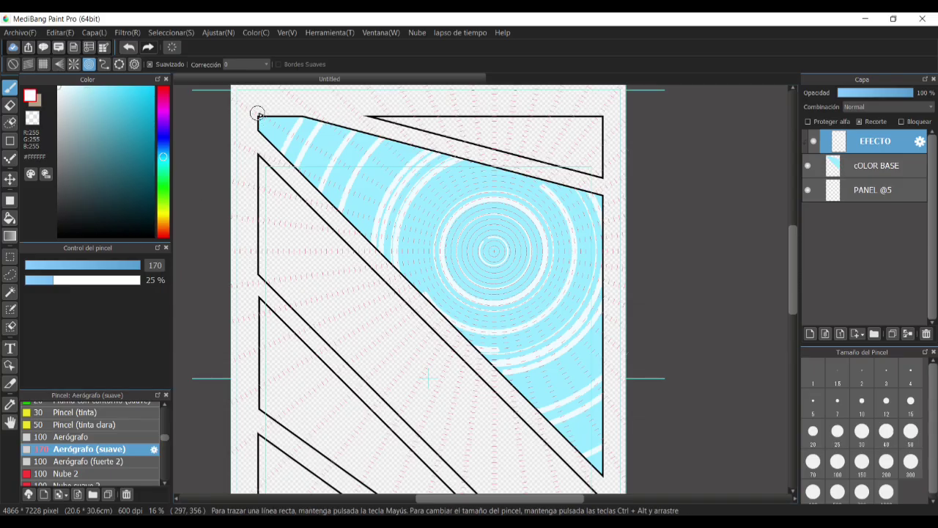
{"action": "mouse_move", "coordinate": [257, 114]}
{"action": "left_mouse_down"}
{"action": "mouse_move", "coordinate": [297, 121]}
{"action": "mouse_move", "coordinate": [273, 125]}
{"action": "mouse_move", "coordinate": [290, 127]}
{"action": "mouse_move", "coordinate": [338, 122]}
{"action": "mouse_move", "coordinate": [344, 144]}
{"action": "left_mouse_up"}
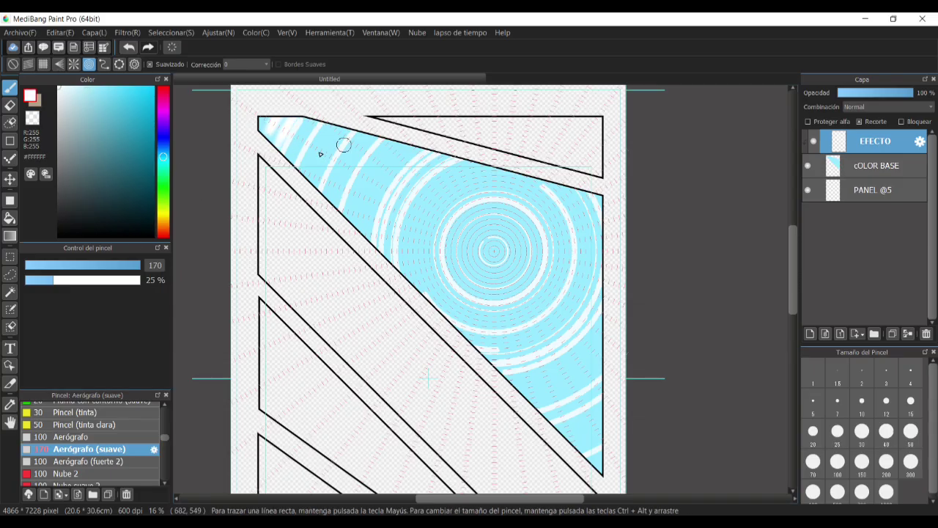
{"action": "left_click_drag", "start_coordinate": [325, 110], "coordinate": [308, 190]}
{"action": "left_click_drag", "start_coordinate": [368, 125], "coordinate": [329, 183]}
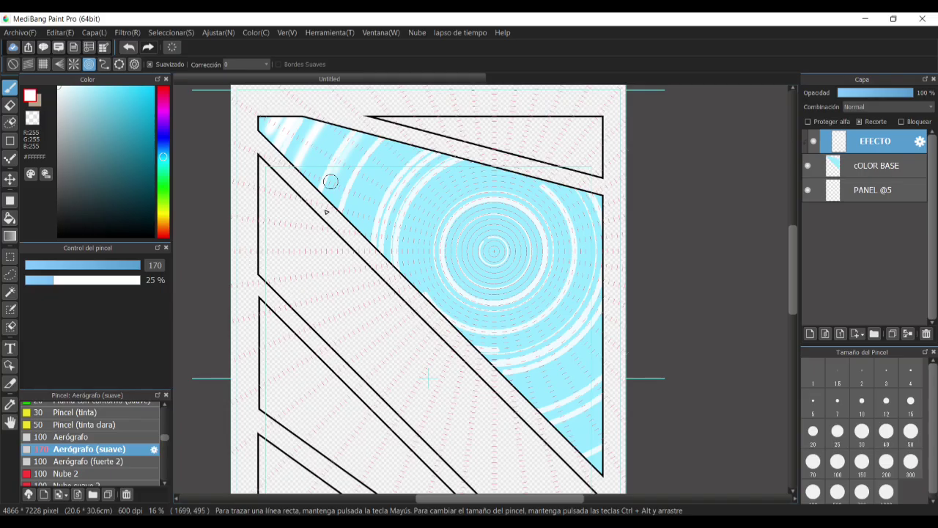
{"action": "left_click_drag", "start_coordinate": [339, 130], "coordinate": [306, 200]}
{"action": "mouse_move", "coordinate": [381, 129]}
{"action": "left_mouse_down"}
{"action": "mouse_move", "coordinate": [370, 253]}
{"action": "mouse_move", "coordinate": [387, 176]}
{"action": "mouse_move", "coordinate": [418, 148]}
{"action": "mouse_move", "coordinate": [374, 146]}
{"action": "left_mouse_up"}
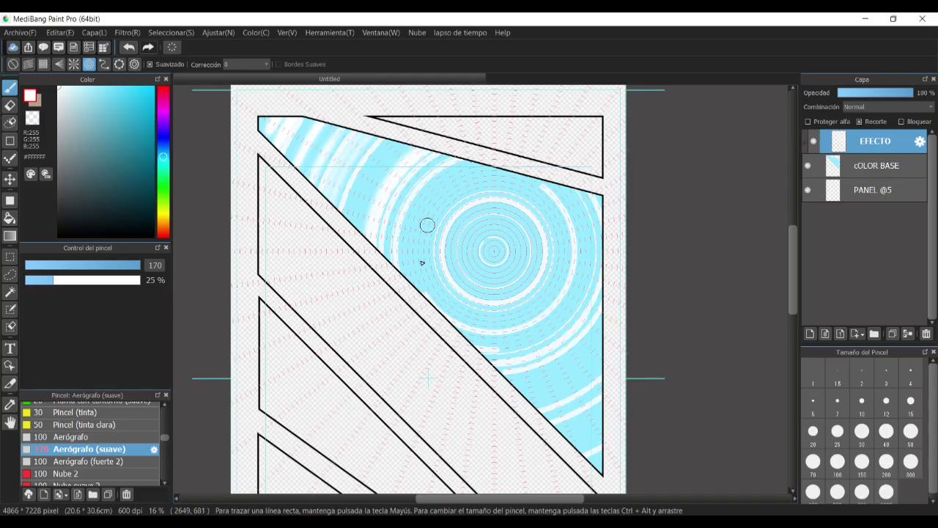
Airbrush soft white arcs around the central rings and through the lower-right part of the light-blue panel.
{"action": "mouse_move", "coordinate": [493, 193]}
{"action": "left_mouse_down"}
{"action": "mouse_move", "coordinate": [427, 210]}
{"action": "mouse_move", "coordinate": [551, 319]}
{"action": "mouse_move", "coordinate": [415, 273]}
{"action": "mouse_move", "coordinate": [515, 176]}
{"action": "mouse_move", "coordinate": [536, 188]}
{"action": "left_mouse_up"}
{"action": "left_click_drag", "start_coordinate": [412, 184], "coordinate": [418, 275]}
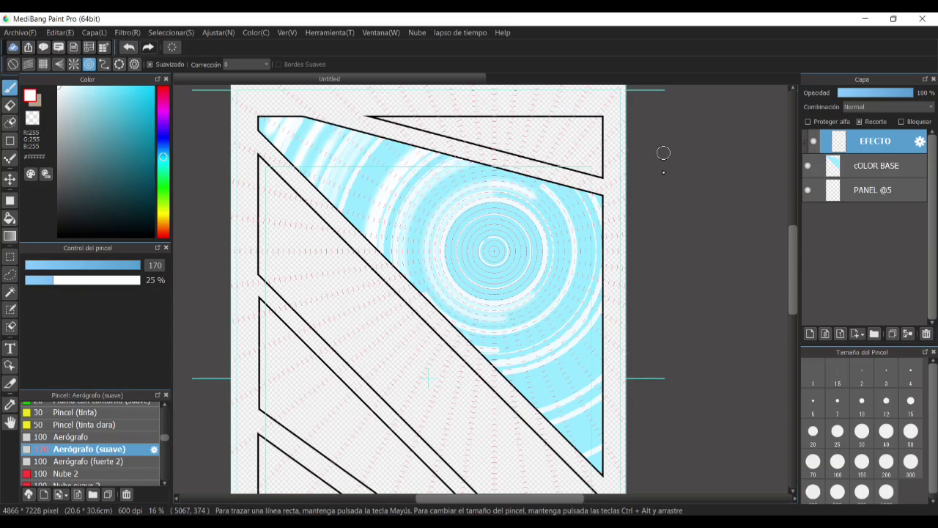
{"action": "mouse_move", "coordinate": [566, 213]}
{"action": "left_mouse_down"}
{"action": "mouse_move", "coordinate": [569, 256]}
{"action": "mouse_move", "coordinate": [432, 344]}
{"action": "left_mouse_up"}
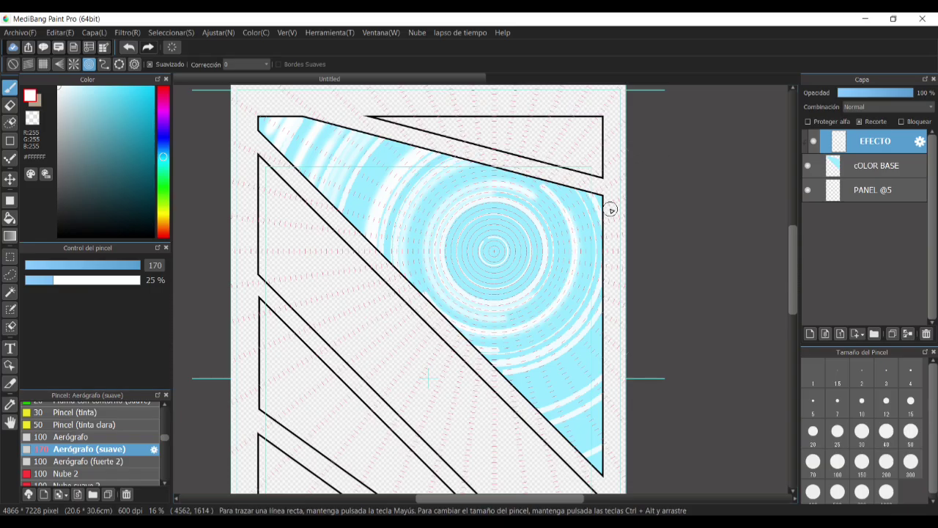
{"action": "mouse_move", "coordinate": [568, 223]}
{"action": "left_mouse_down"}
{"action": "mouse_move", "coordinate": [522, 359]}
{"action": "mouse_move", "coordinate": [536, 384]}
{"action": "left_mouse_up"}
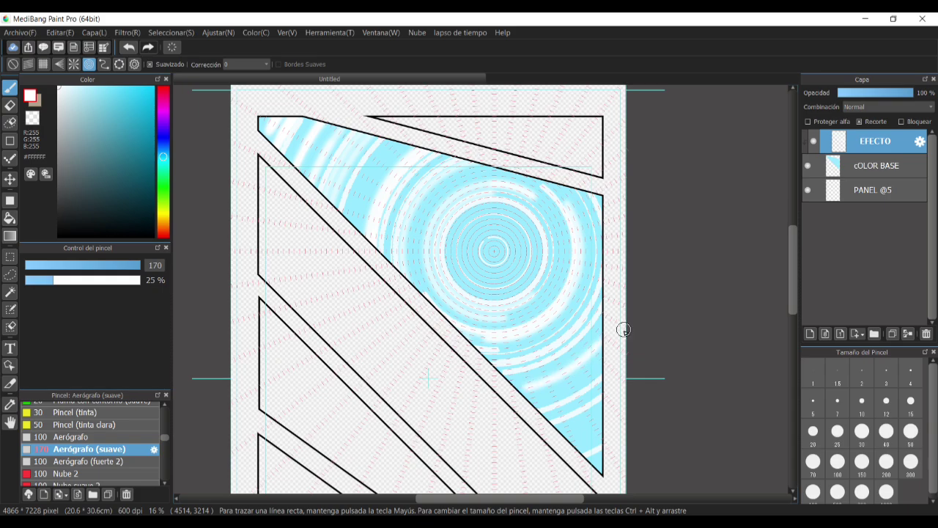
{"action": "left_click_drag", "start_coordinate": [624, 329], "coordinate": [667, 408]}
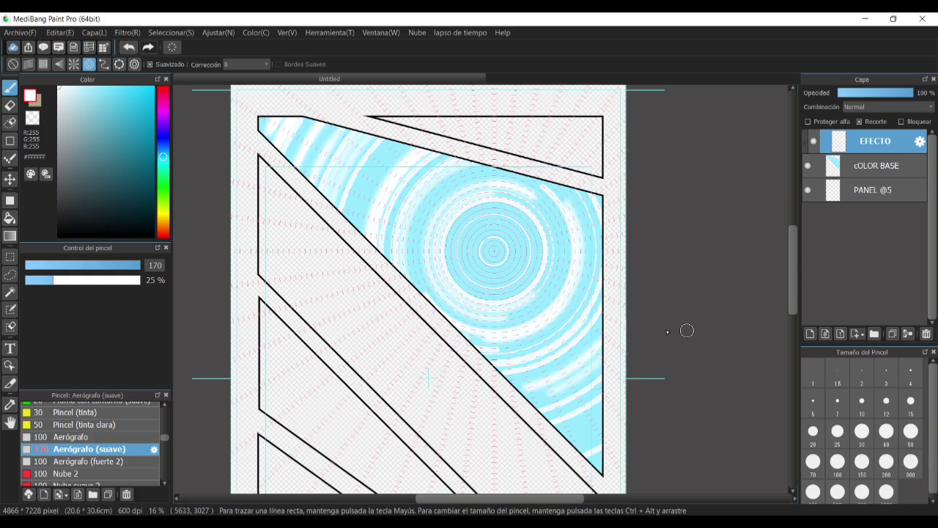
{"action": "left_click", "coordinate": [132, 65]}
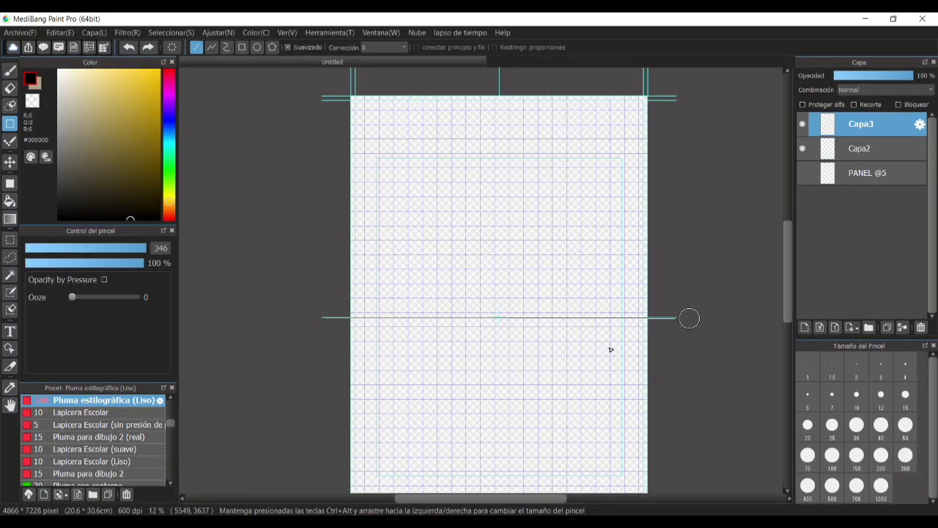
Undo the thick trial line, set the brush size to 20 and draw a straight black line across the middle of the page.
{"action": "left_click_drag", "start_coordinate": [689, 317], "coordinate": [609, 348]}
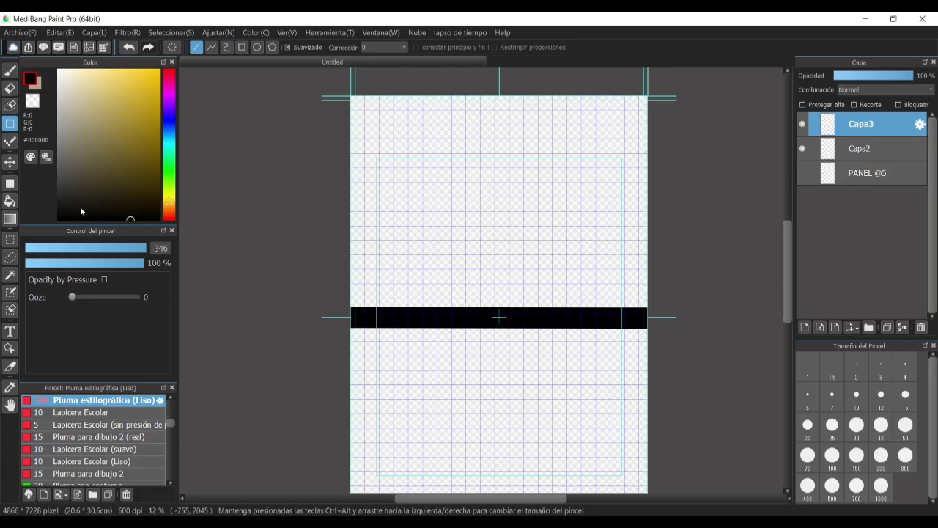
{"action": "key", "text": "ctrl+z"}
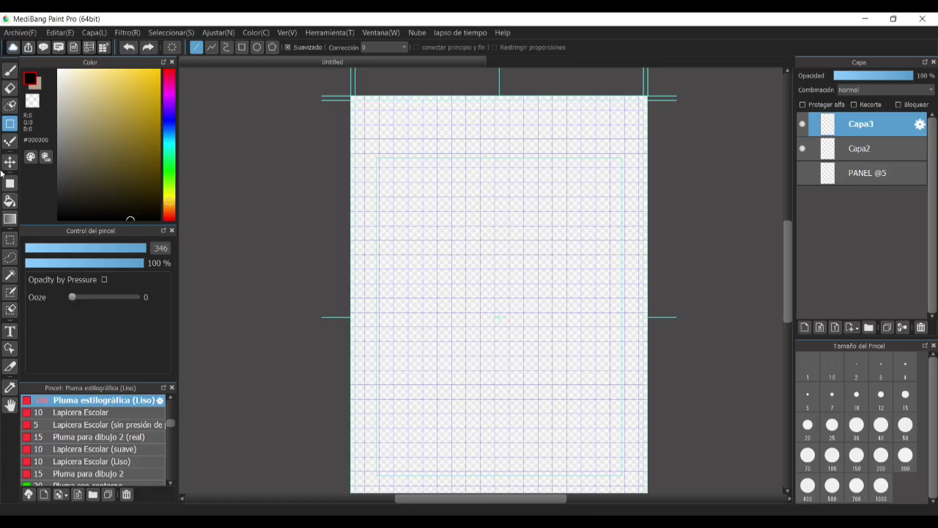
{"action": "left_click_drag", "start_coordinate": [110, 253], "coordinate": [82, 248]}
{"action": "left_click_drag", "start_coordinate": [344, 319], "coordinate": [705, 324]}
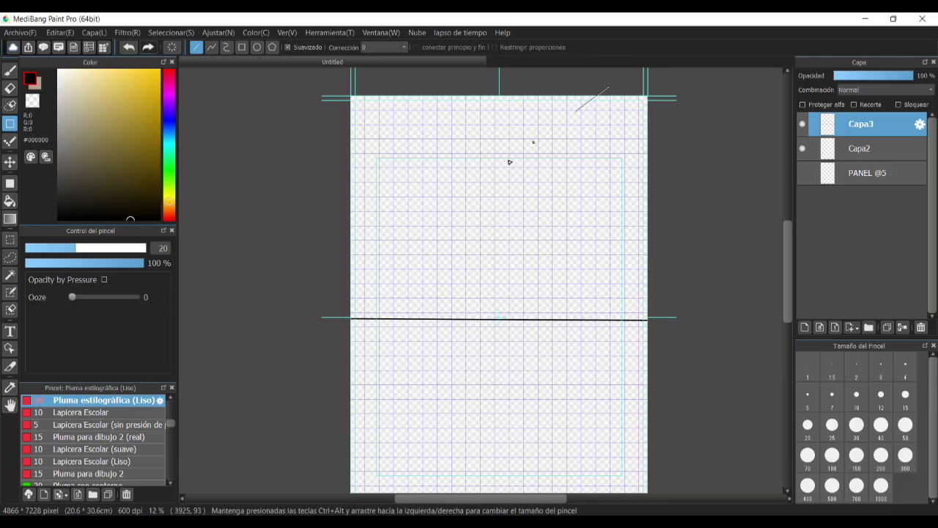
Draw a straight diagonal from the page's upper right to the left part of the horizontal line, undoing a second diagonal beside it.
{"action": "mouse_move", "coordinate": [609, 88]}
{"action": "left_mouse_down"}
{"action": "mouse_move", "coordinate": [356, 344]}
{"action": "mouse_move", "coordinate": [364, 318]}
{"action": "mouse_move", "coordinate": [379, 319]}
{"action": "left_mouse_up"}
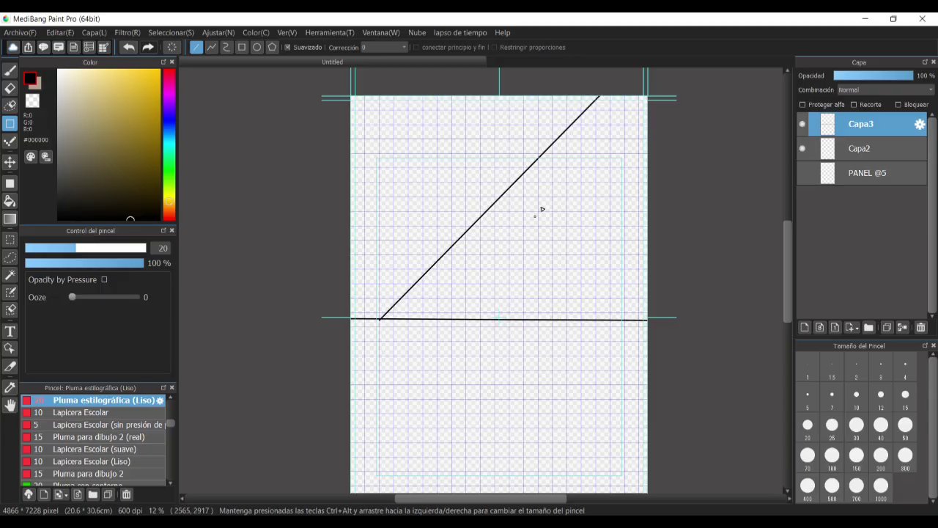
{"action": "mouse_move", "coordinate": [642, 94]}
{"action": "left_mouse_down"}
{"action": "mouse_move", "coordinate": [538, 235]}
{"action": "mouse_move", "coordinate": [404, 319]}
{"action": "left_mouse_up"}
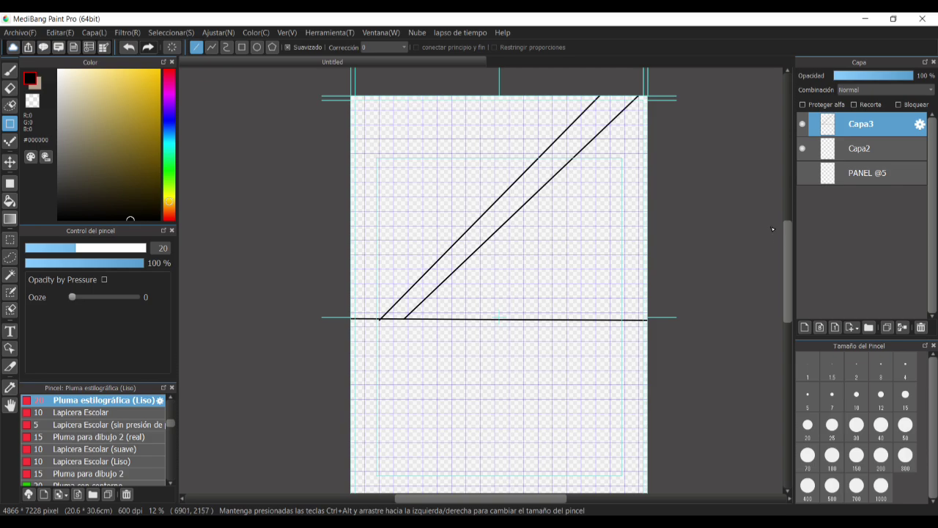
{"action": "key", "text": "ctrl+z"}
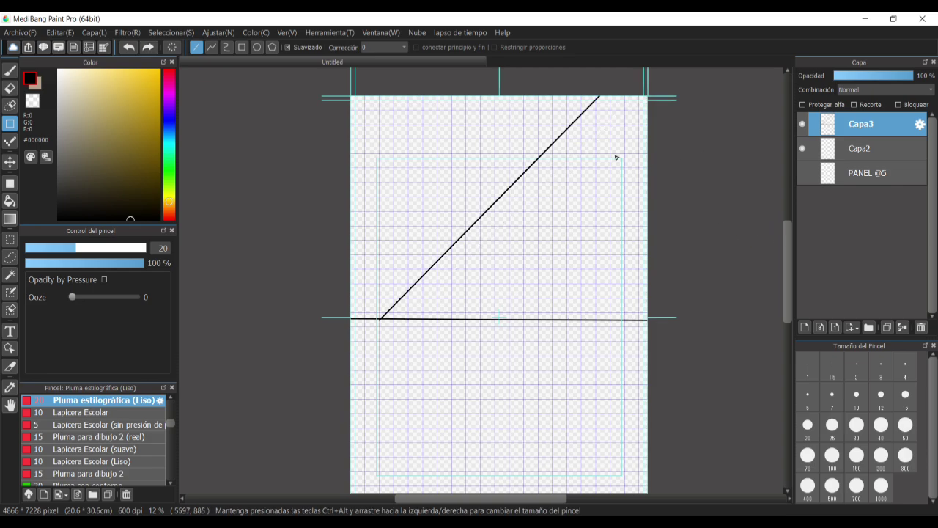
Draw an ellipse in the upper left of the page and another shape in the area right of the diagonal.
{"action": "left_click", "coordinate": [242, 48]}
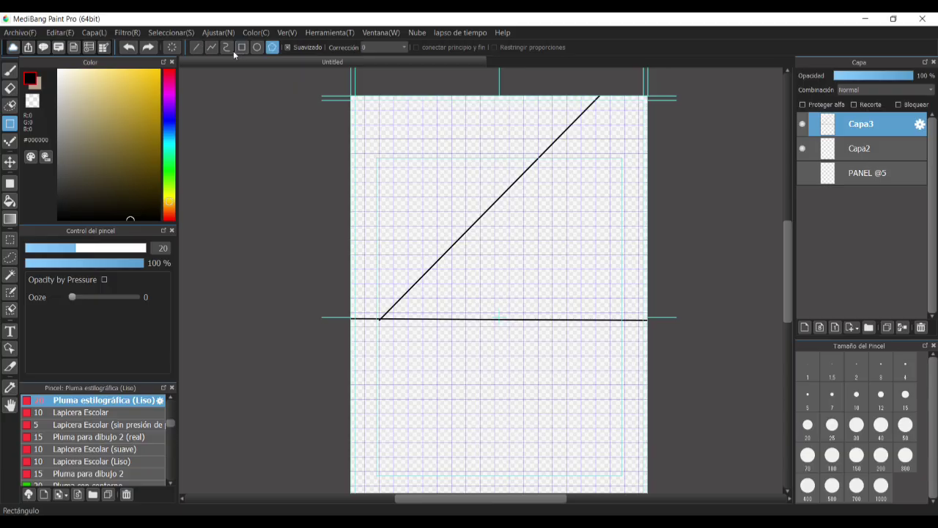
{"action": "left_click", "coordinate": [261, 52]}
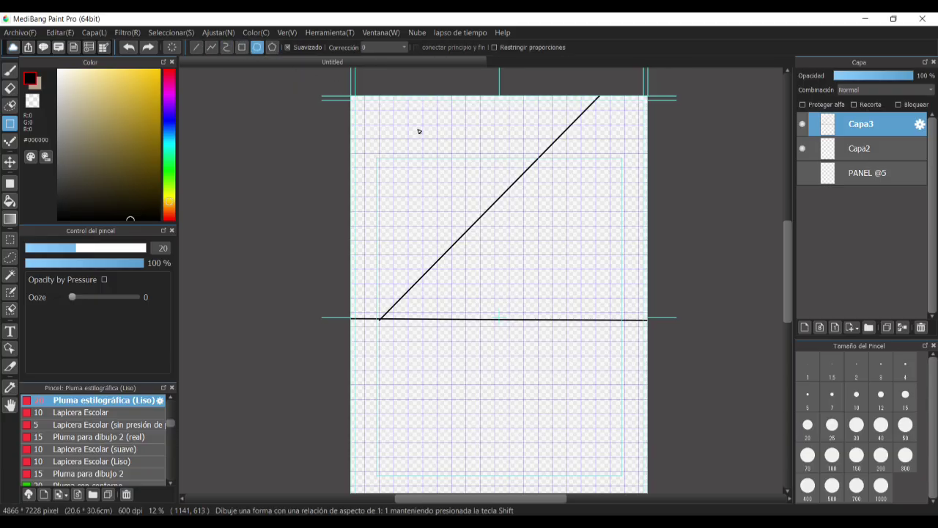
{"action": "left_click_drag", "start_coordinate": [390, 114], "coordinate": [490, 193]}
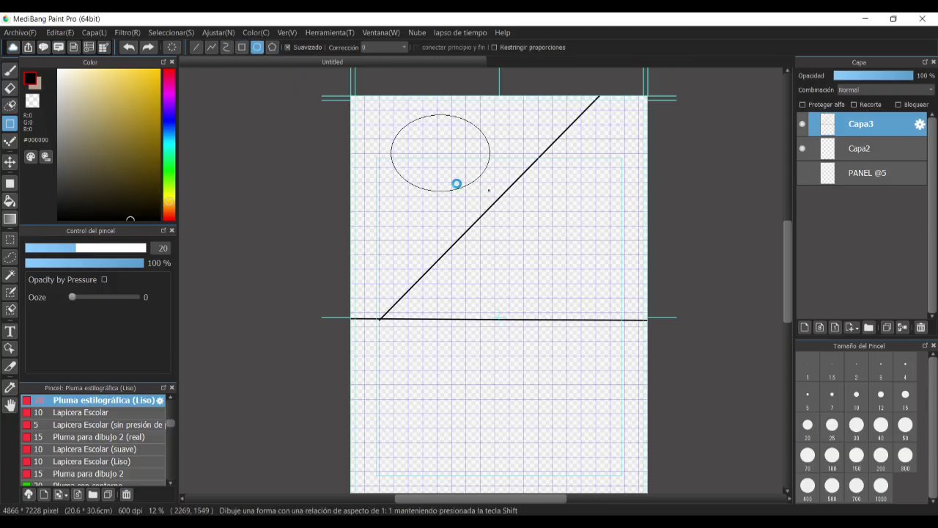
{"action": "left_click", "coordinate": [454, 183]}
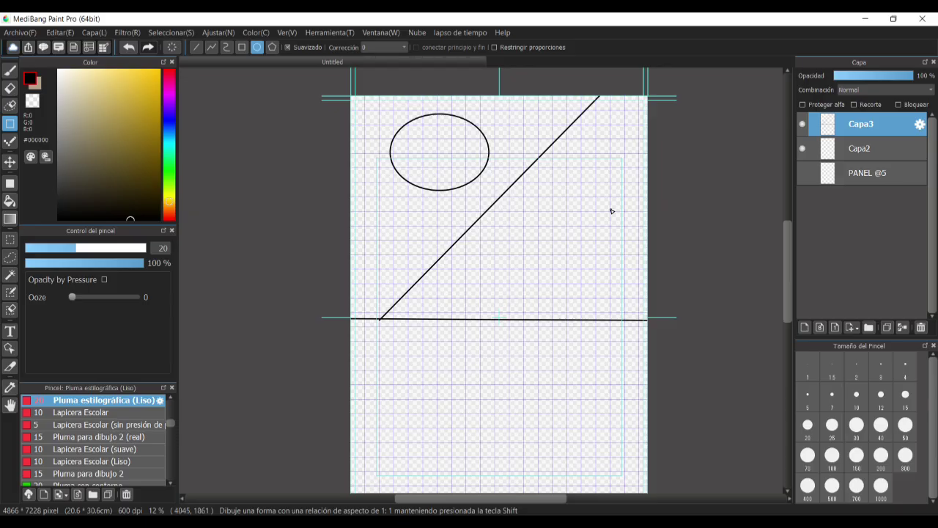
{"action": "left_click_drag", "start_coordinate": [639, 213], "coordinate": [531, 293]}
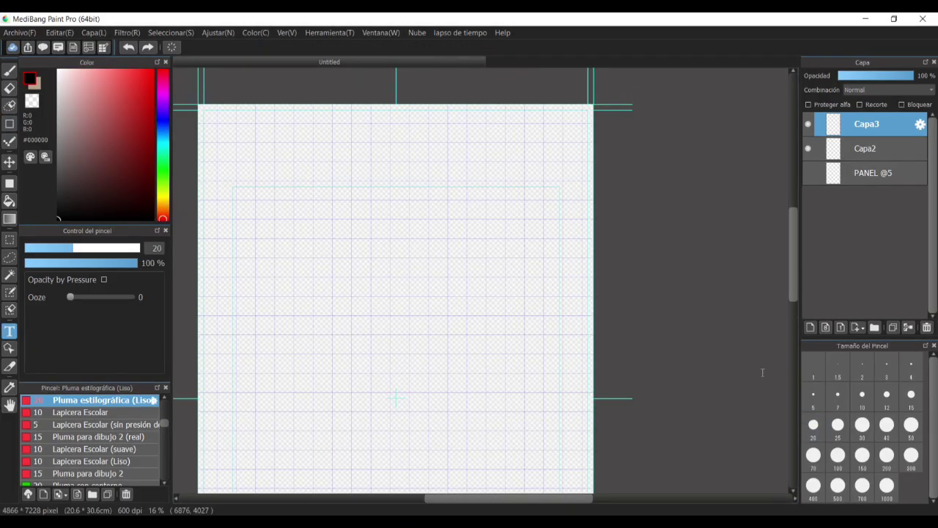
Add the text "Holaaaa" in dark red in the upper left of the page.
{"action": "left_click_drag", "start_coordinate": [793, 277], "coordinate": [792, 302]}
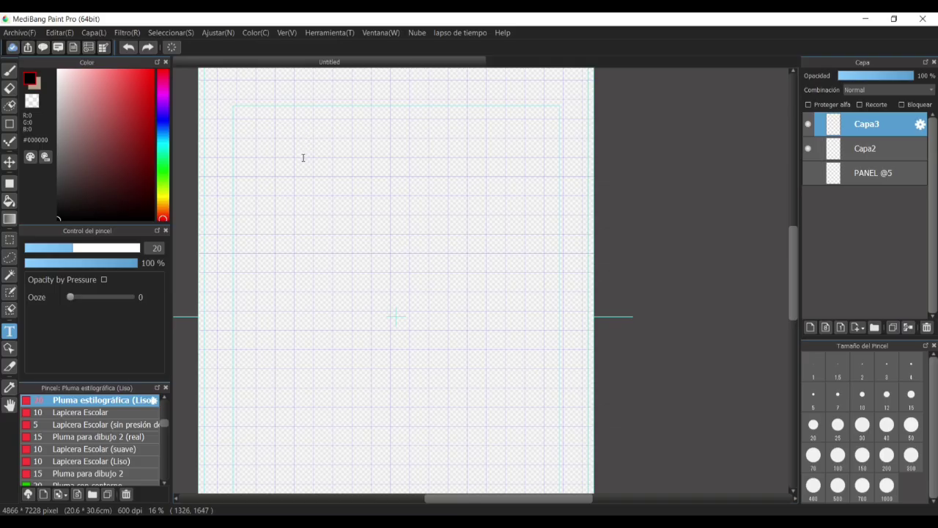
{"action": "left_click", "coordinate": [291, 161]}
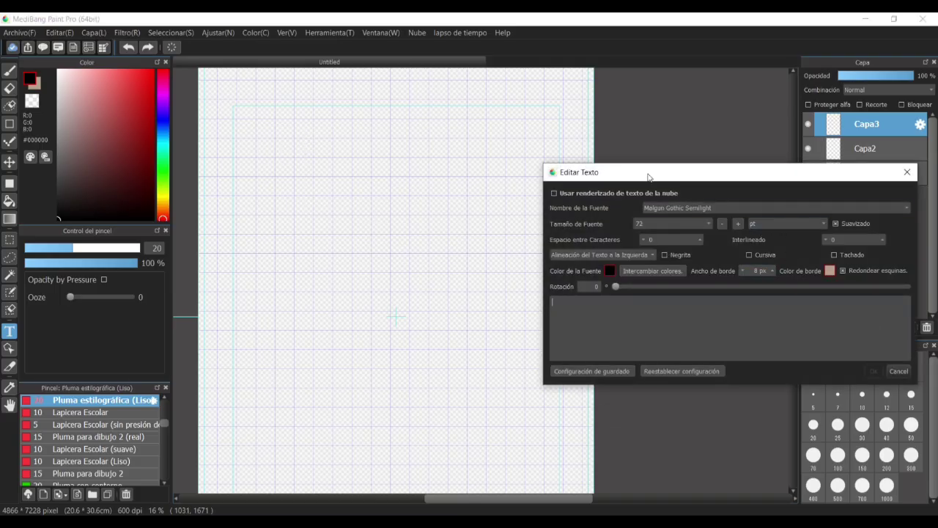
{"action": "left_click_drag", "start_coordinate": [649, 175], "coordinate": [302, 130]}
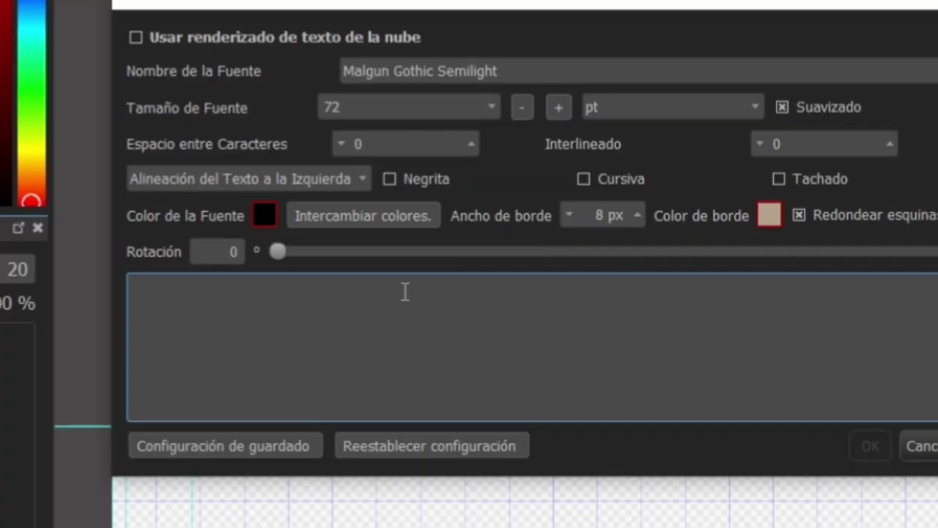
{"action": "type", "text": "Holaaaa"}
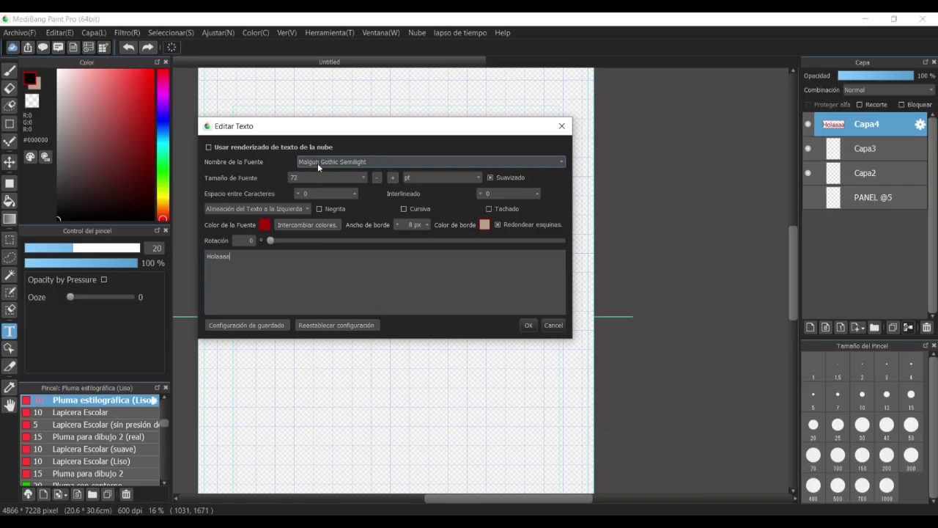
Try font sizes of 18, 72 and 30 pt on the text and settle on 96 pt.
{"action": "left_click", "coordinate": [326, 178]}
{"action": "left_click_drag", "start_coordinate": [359, 135], "coordinate": [593, 178]}
{"action": "left_click", "coordinate": [588, 219]}
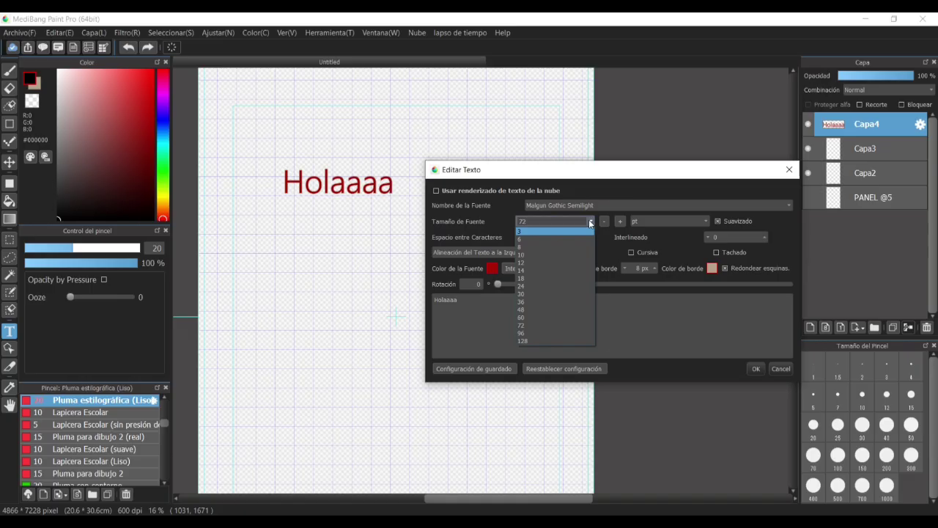
{"action": "left_click", "coordinate": [557, 278]}
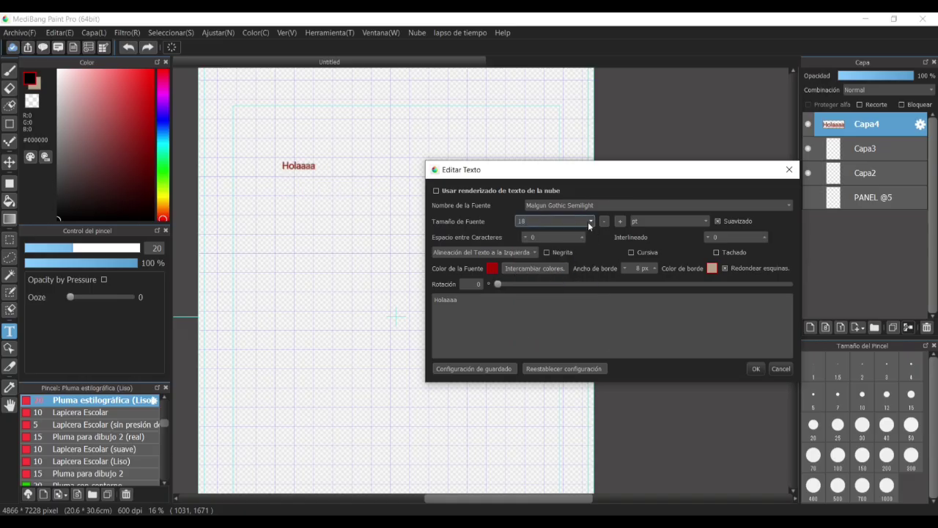
{"action": "left_click", "coordinate": [569, 310]}
{"action": "left_click", "coordinate": [589, 219]}
{"action": "left_click", "coordinate": [547, 325]}
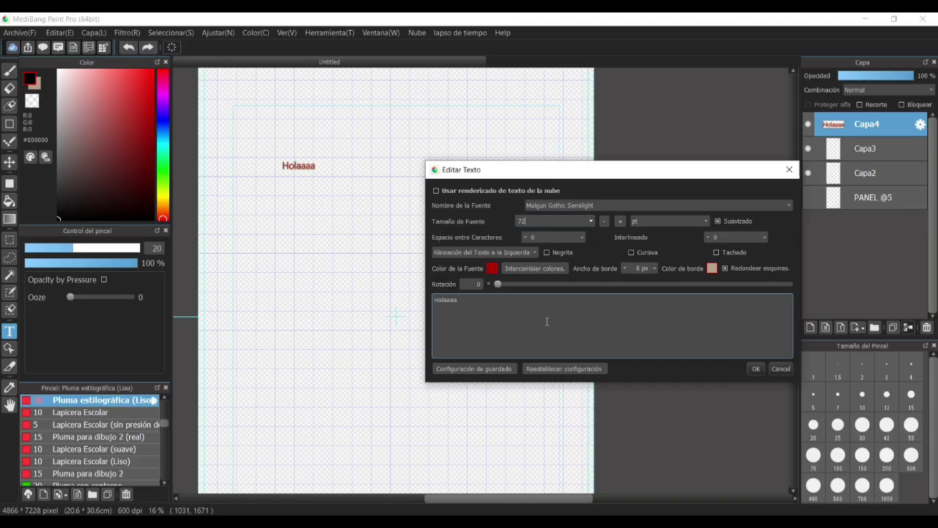
{"action": "left_click", "coordinate": [593, 221]}
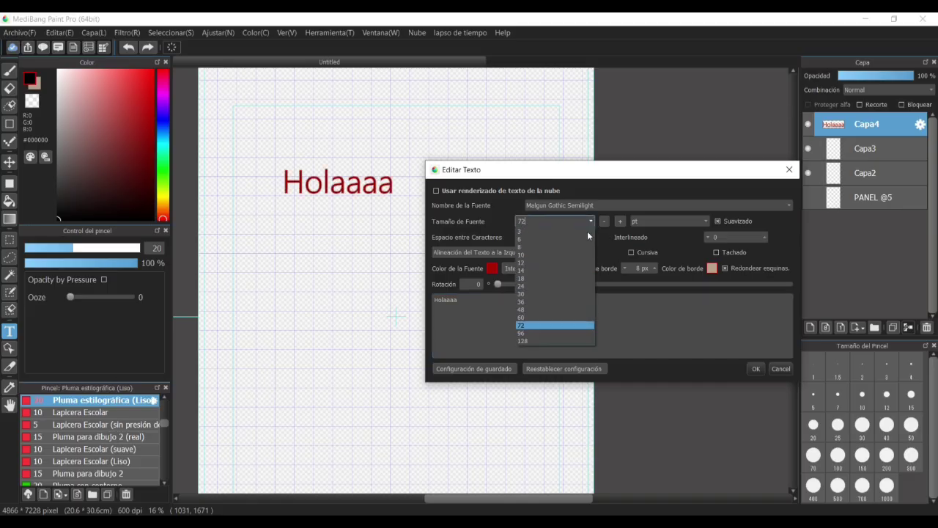
{"action": "left_click", "coordinate": [563, 294]}
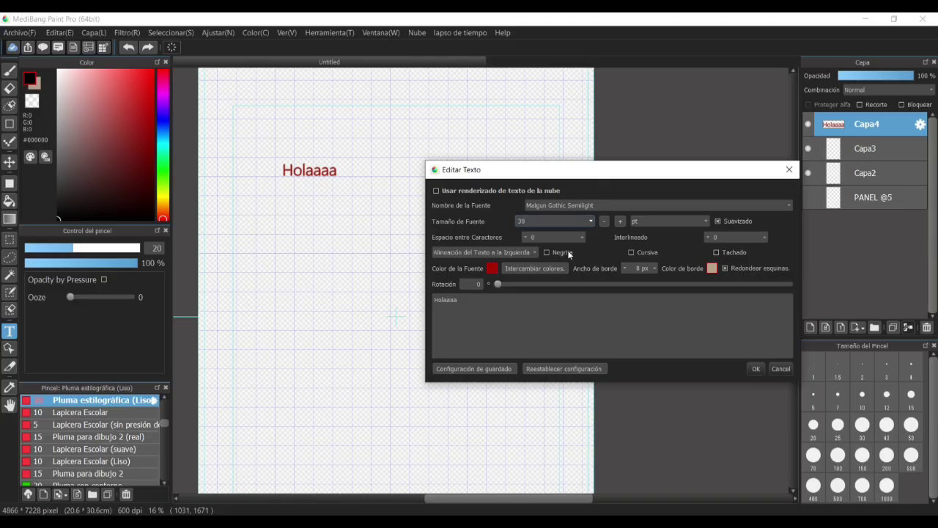
{"action": "left_click", "coordinate": [591, 223]}
{"action": "left_click", "coordinate": [554, 332]}
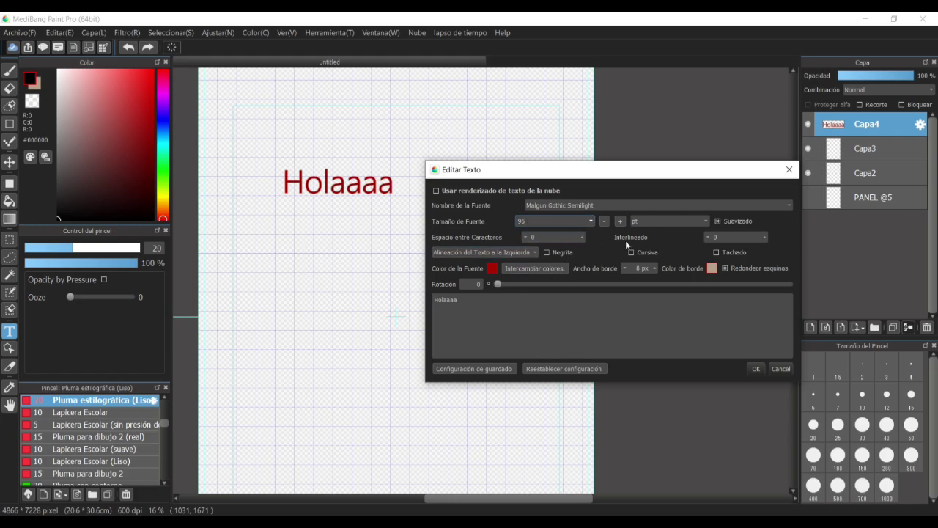
Try a wider character spacing on the text and set it back to 0.
{"action": "left_click", "coordinate": [578, 234]}
{"action": "left_click", "coordinate": [579, 237]}
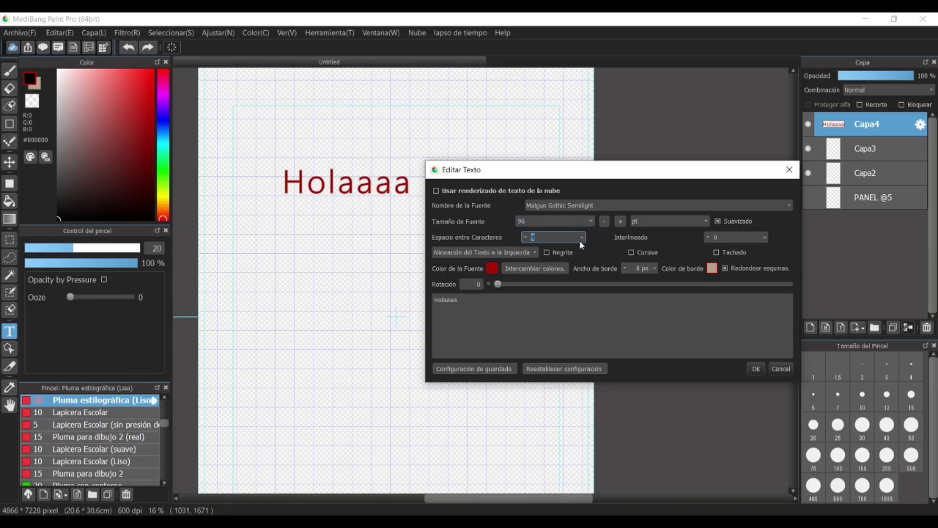
{"action": "left_click", "coordinate": [526, 239]}
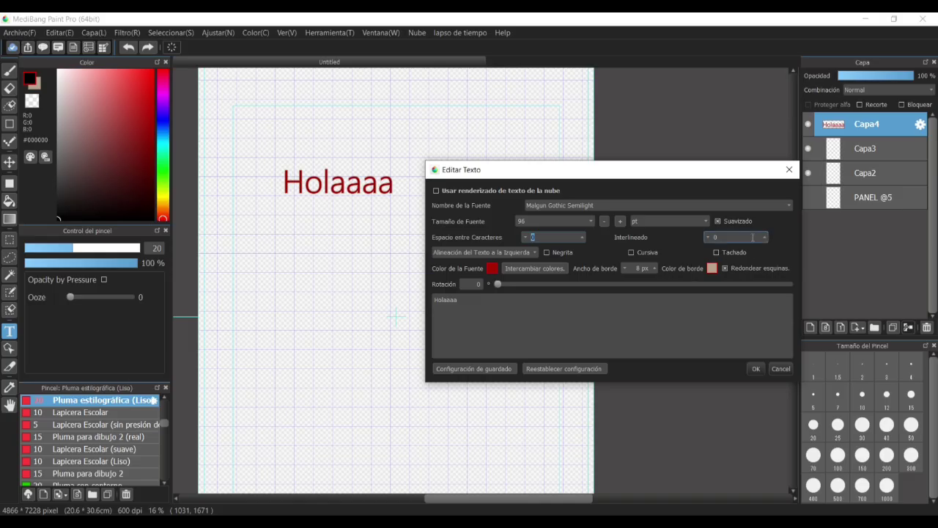
Add a second line reading "como estás?" below "Holaaaa" and keep the text dialog clear of both lines.
{"action": "left_click", "coordinate": [476, 294]}
{"action": "key", "text": "Return"}
{"action": "type", "text": "como estás"}
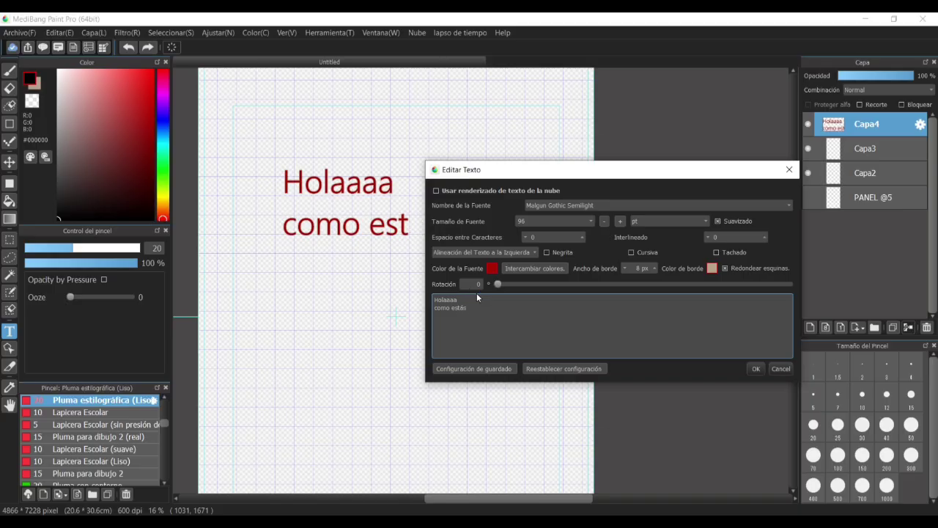
{"action": "type", "text": "?"}
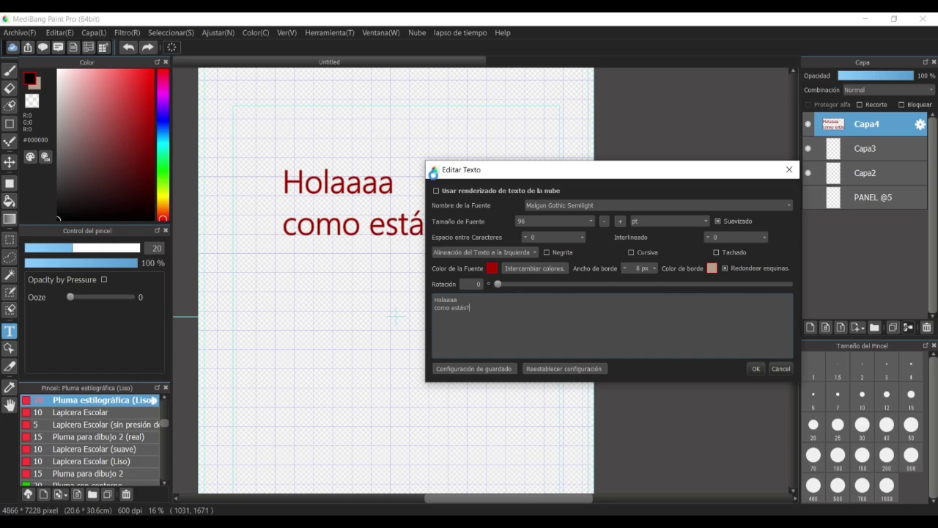
{"action": "left_click_drag", "start_coordinate": [486, 169], "coordinate": [545, 130]}
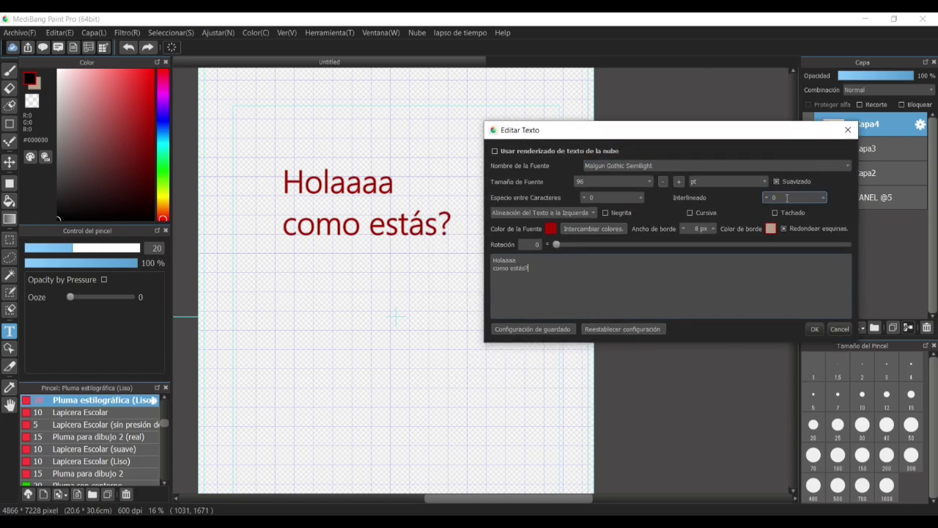
Try a wider line spacing between "Holaaaa" and "como estás?".
{"action": "left_click", "coordinate": [824, 196]}
{"action": "left_click", "coordinate": [824, 196]}
{"action": "left_click", "coordinate": [824, 196]}
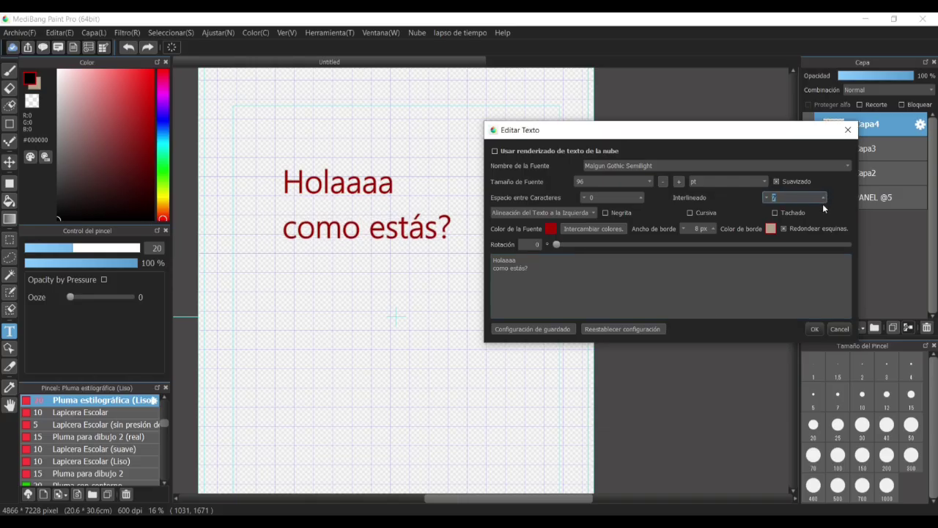
{"action": "left_click", "coordinate": [824, 196]}
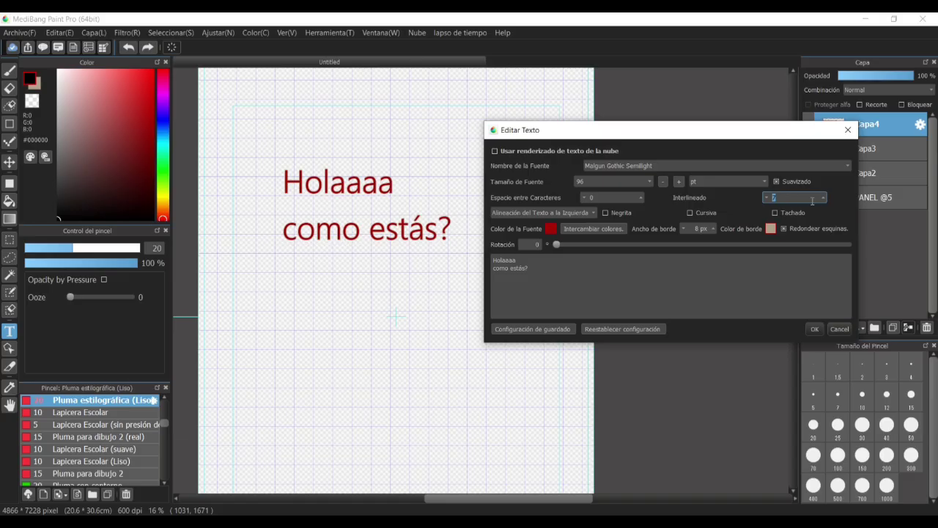
{"action": "left_click", "coordinate": [824, 196]}
{"action": "left_click", "coordinate": [824, 196]}
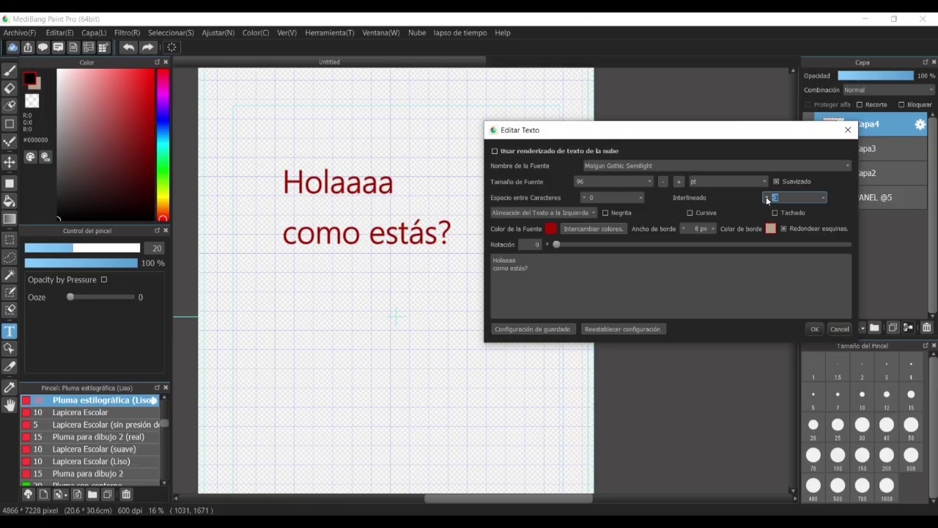
Tighten the line spacing of the two-line text to -9.
{"action": "left_click", "coordinate": [766, 196]}
{"action": "left_click", "coordinate": [766, 197]}
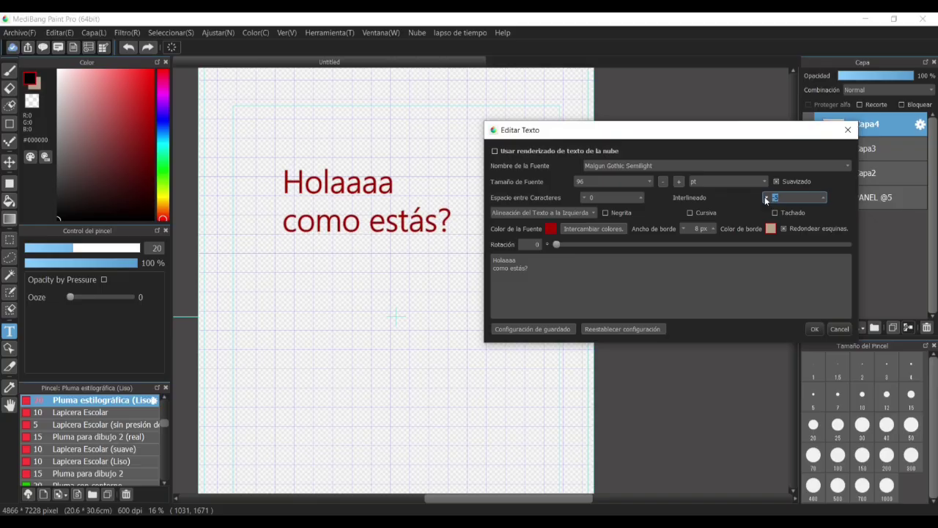
{"action": "left_click", "coordinate": [767, 199]}
{"action": "left_click", "coordinate": [766, 199]}
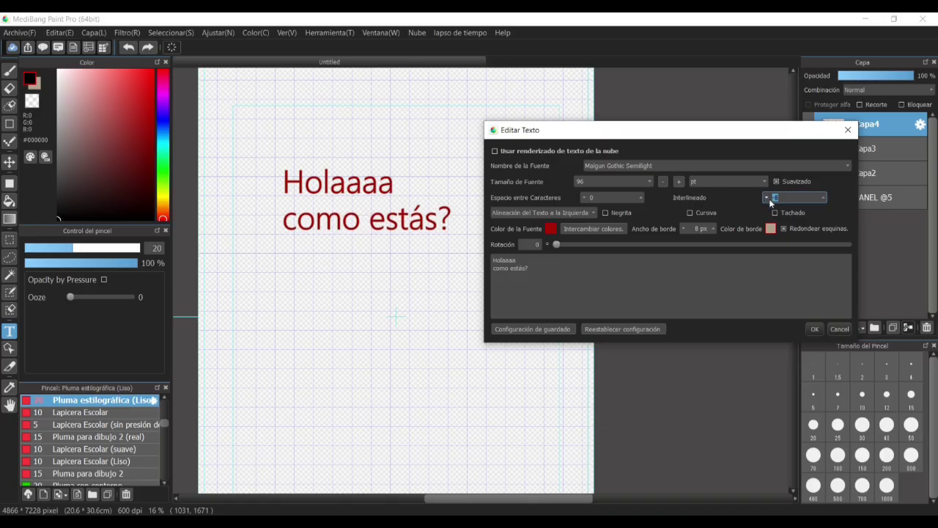
{"action": "left_click", "coordinate": [772, 199]}
{"action": "left_click", "coordinate": [766, 199]}
Try italic and bold styling on the two-line text and turn both off again.
{"action": "left_click", "coordinate": [697, 212]}
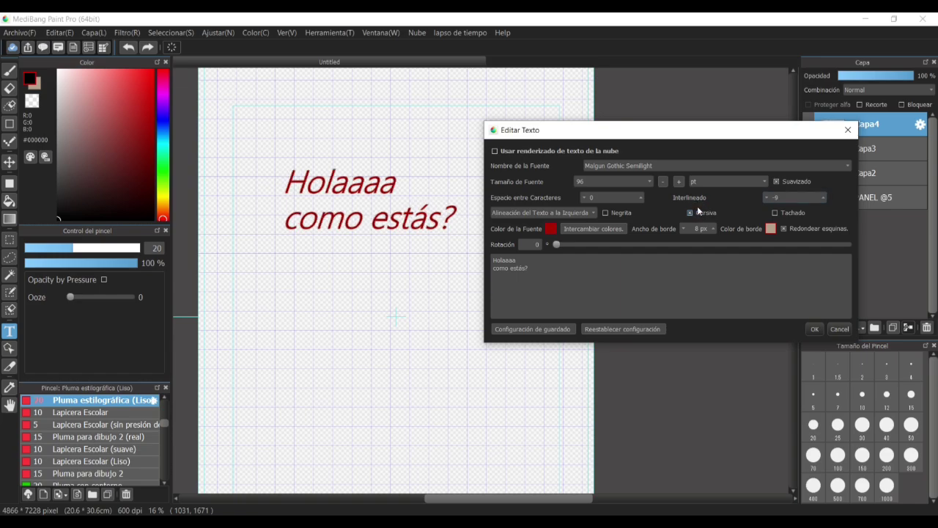
{"action": "left_click", "coordinate": [611, 214]}
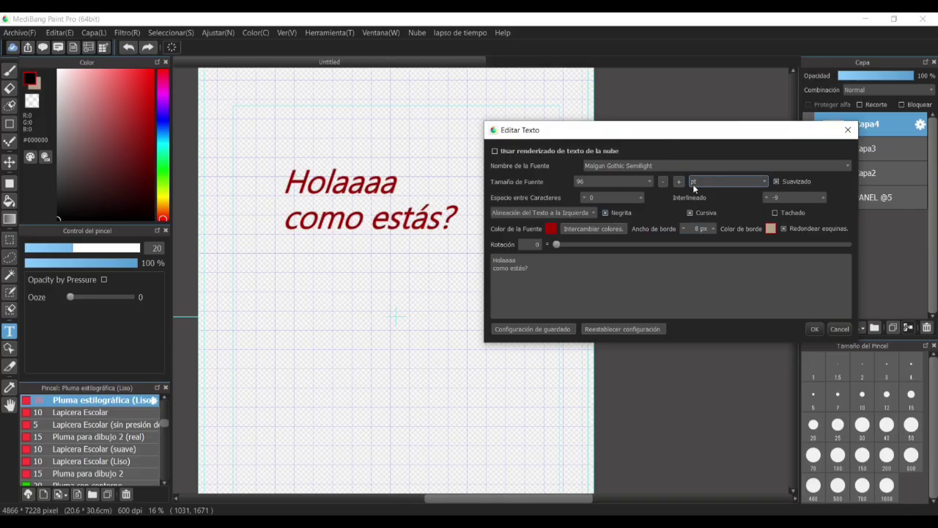
{"action": "left_click", "coordinate": [606, 213]}
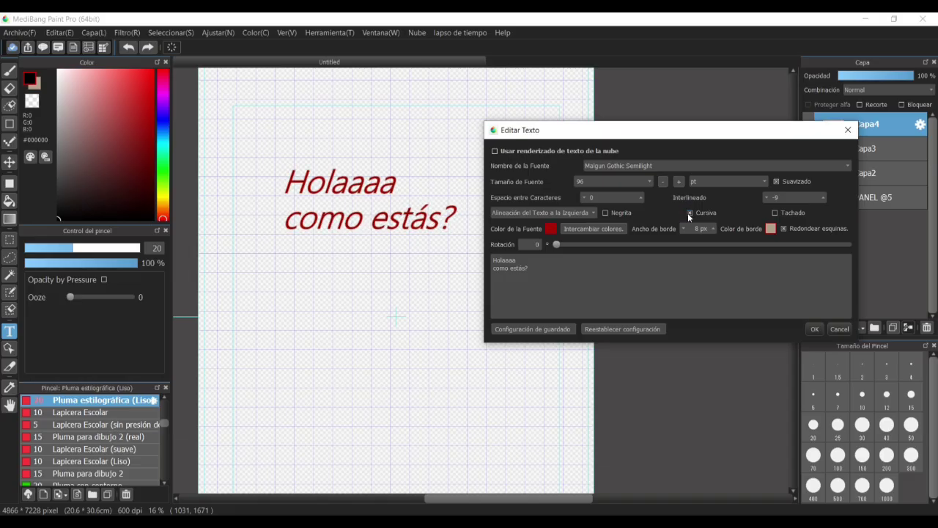
{"action": "left_click", "coordinate": [724, 167]}
{"action": "left_click", "coordinate": [654, 270]}
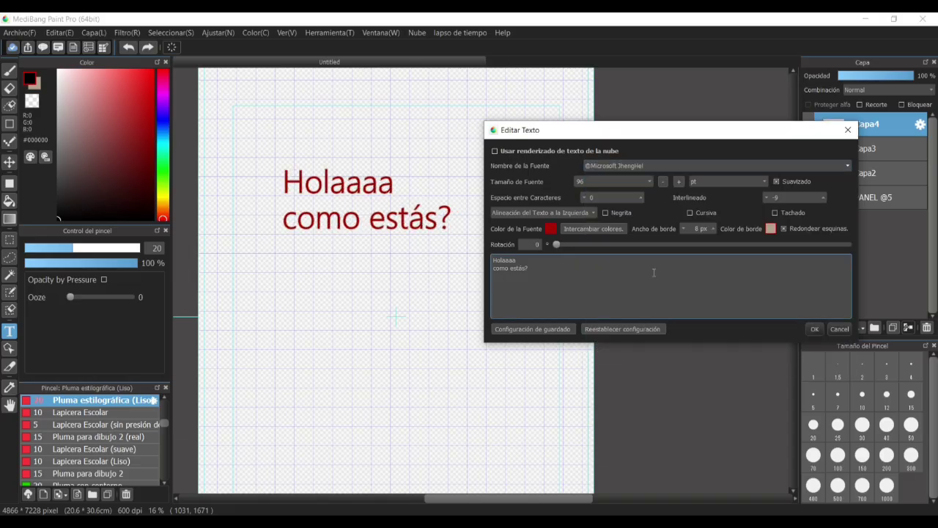
{"action": "left_click", "coordinate": [684, 166]}
{"action": "left_click", "coordinate": [680, 195]}
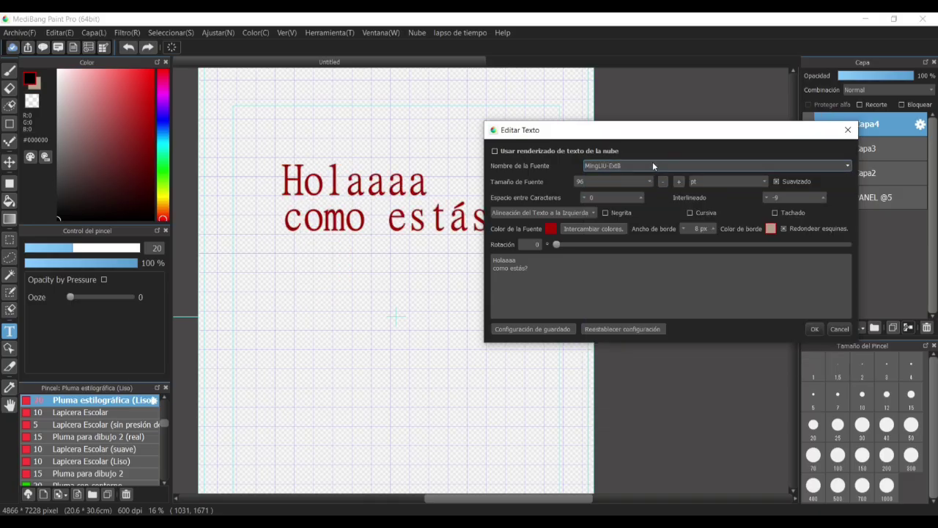
{"action": "left_click", "coordinate": [653, 166]}
{"action": "left_click", "coordinate": [639, 201]}
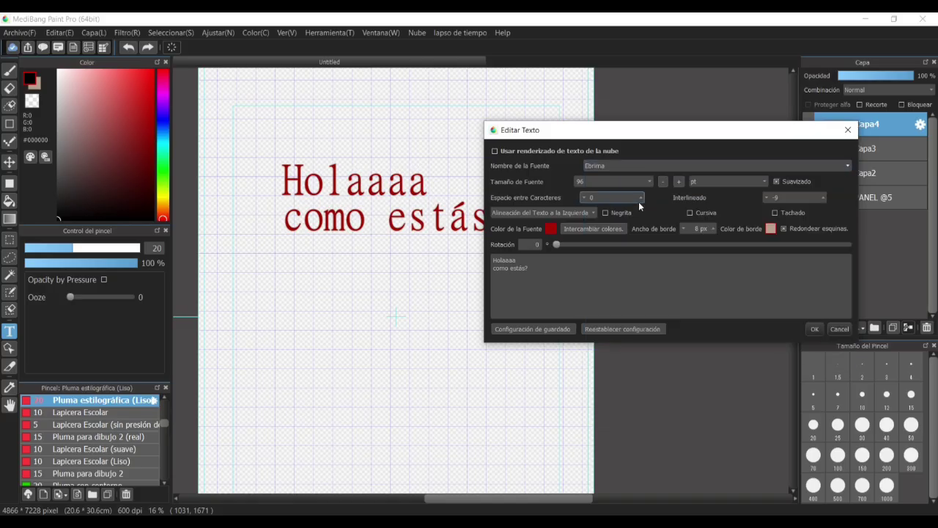
{"action": "left_click", "coordinate": [683, 169]}
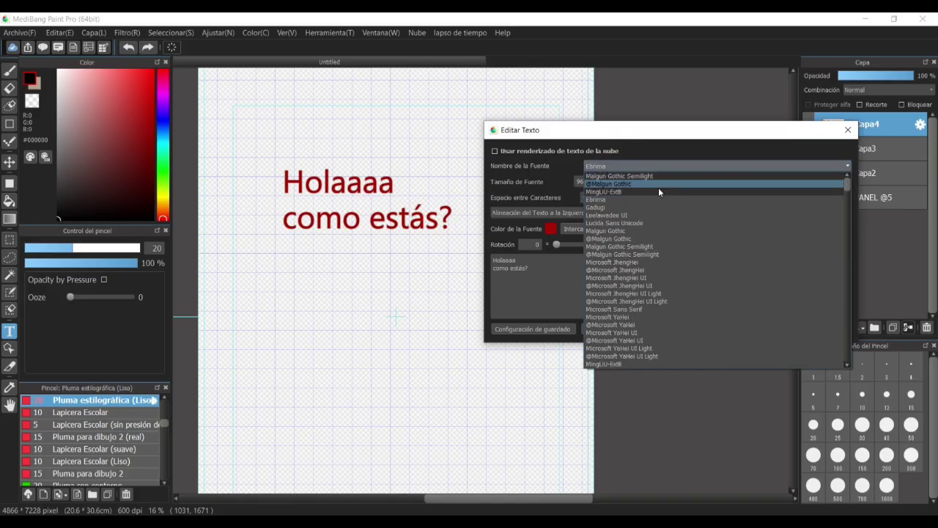
{"action": "left_click", "coordinate": [649, 216]}
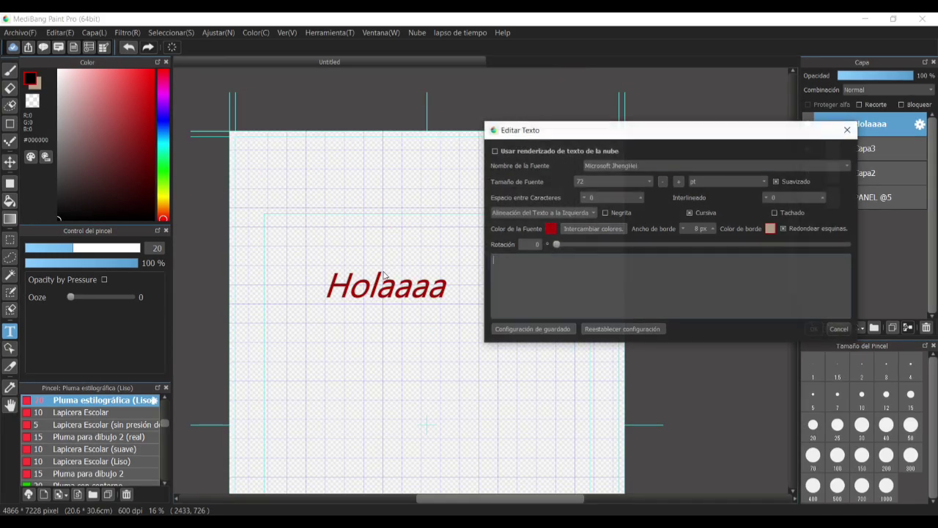
Discard the empty text entry and move the "Holaaaa" text slightly to the right on the page.
{"action": "left_click", "coordinate": [839, 329]}
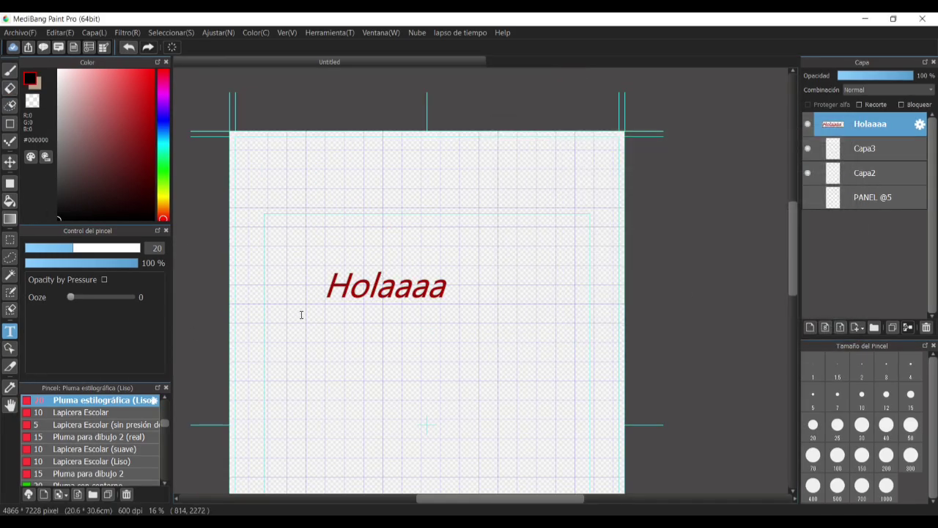
{"action": "left_click_drag", "start_coordinate": [366, 284], "coordinate": [463, 304]}
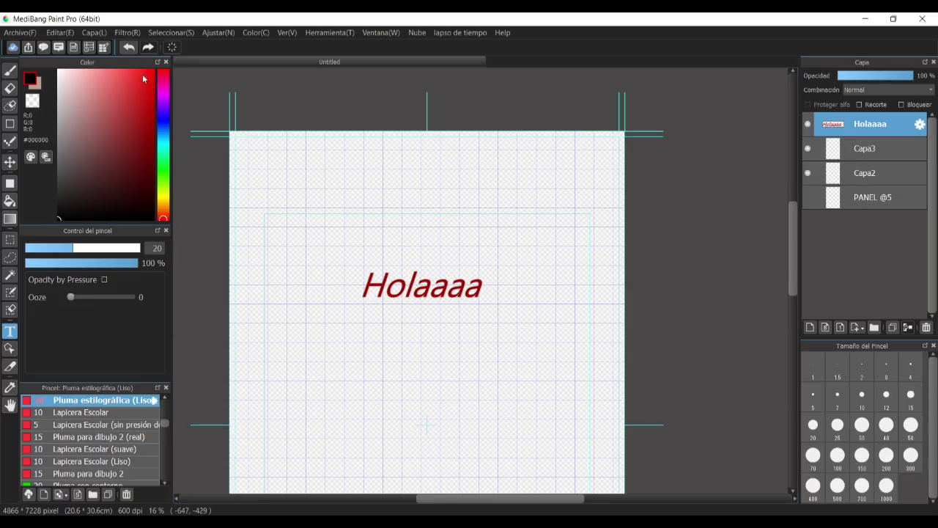
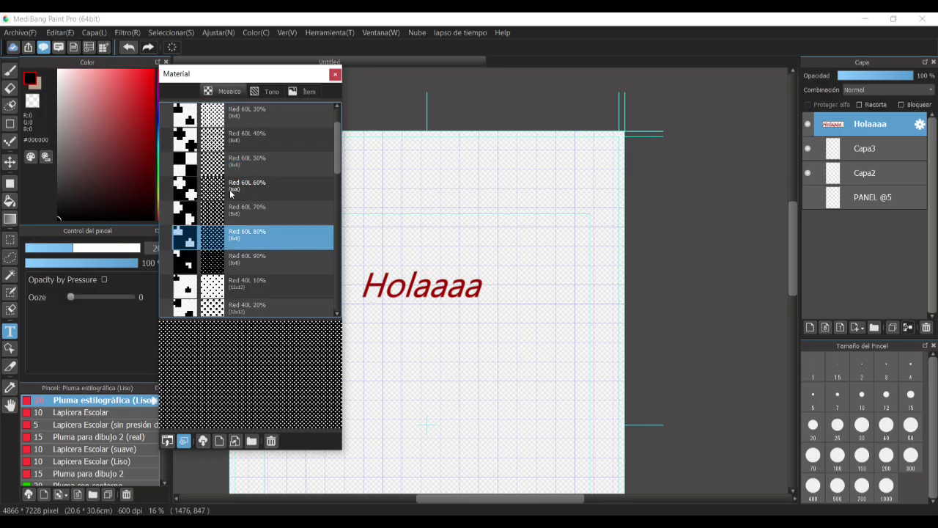
Look through the material categories and open the cloud materials to compare the item and tone collections.
{"action": "scroll", "coordinate": [231, 193], "scroll_direction": "up", "scroll_amount": 2}
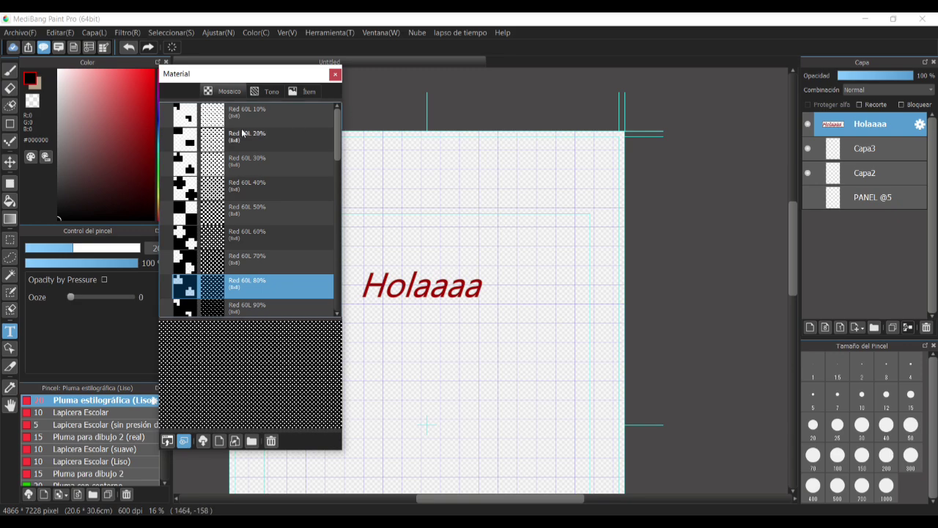
{"action": "left_click", "coordinate": [256, 91]}
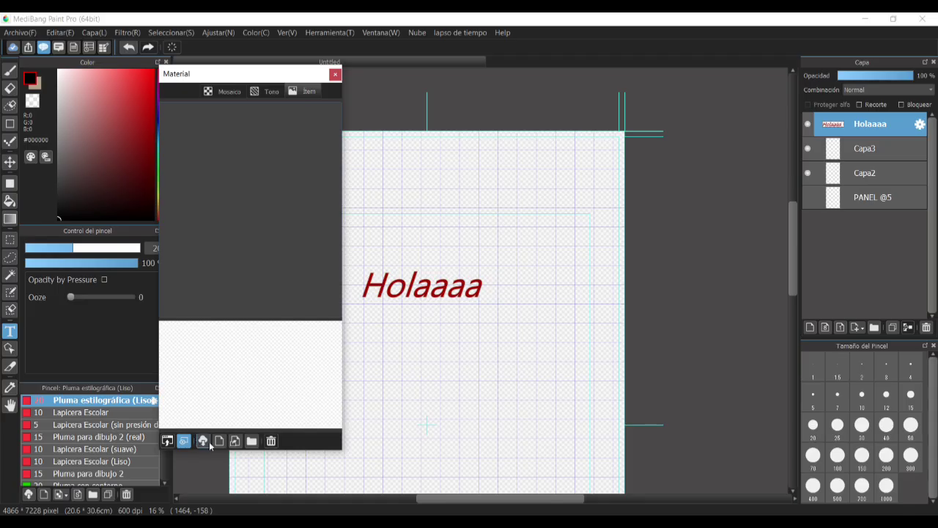
{"action": "left_click", "coordinate": [354, 197]}
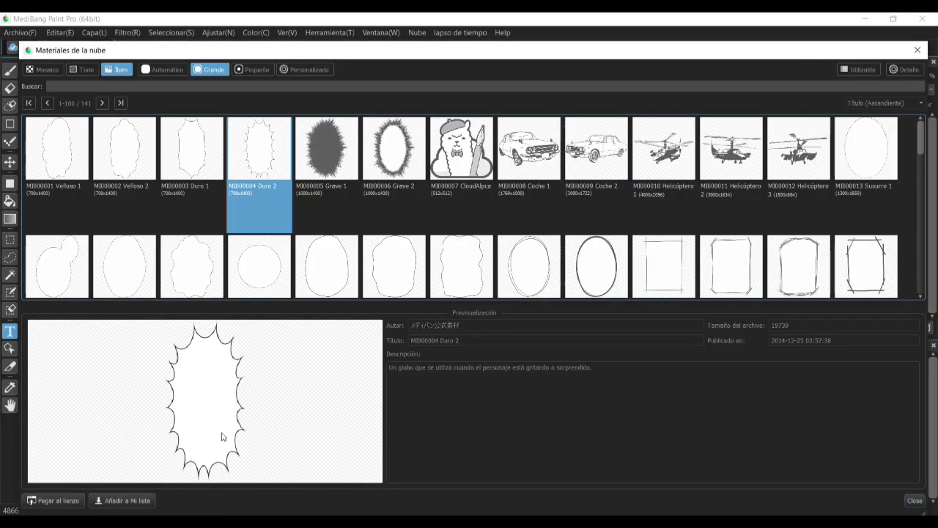
{"action": "left_click", "coordinate": [109, 71]}
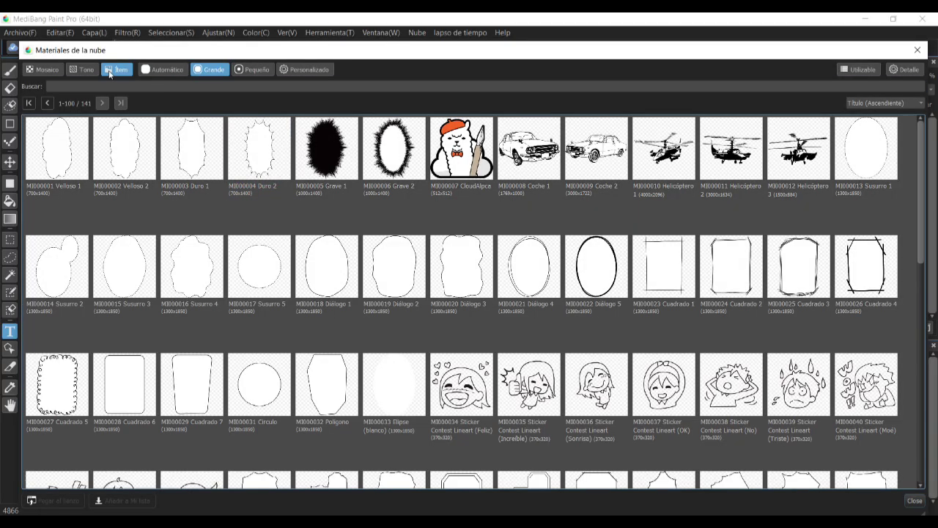
{"action": "left_click", "coordinate": [82, 69]}
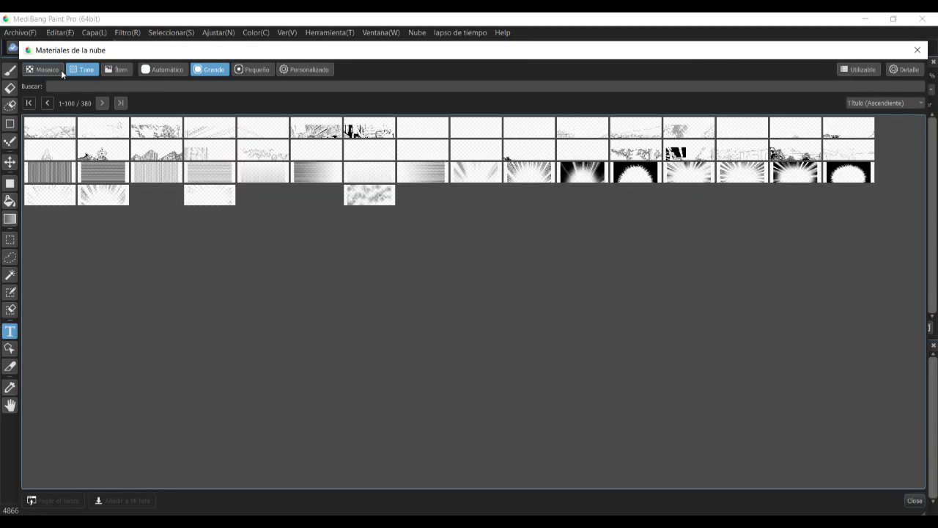
{"action": "left_click", "coordinate": [123, 71]}
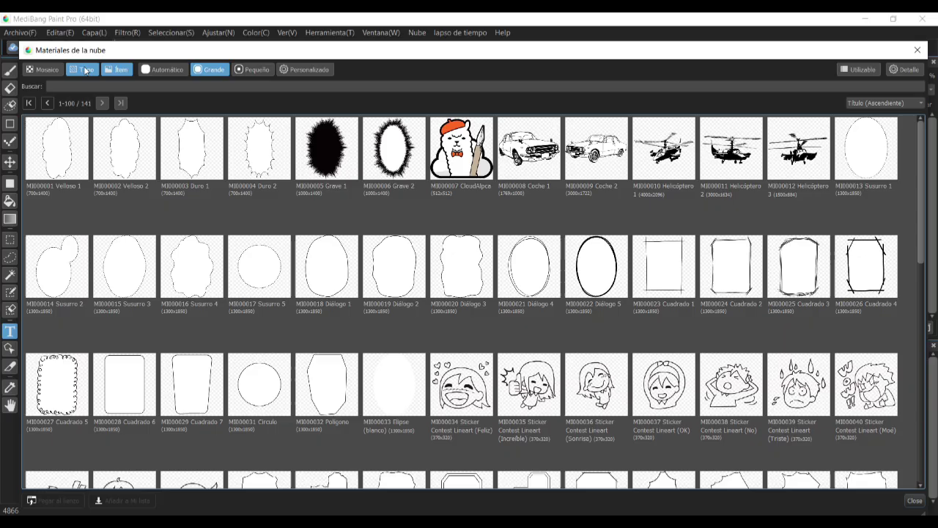
{"action": "left_click", "coordinate": [86, 71]}
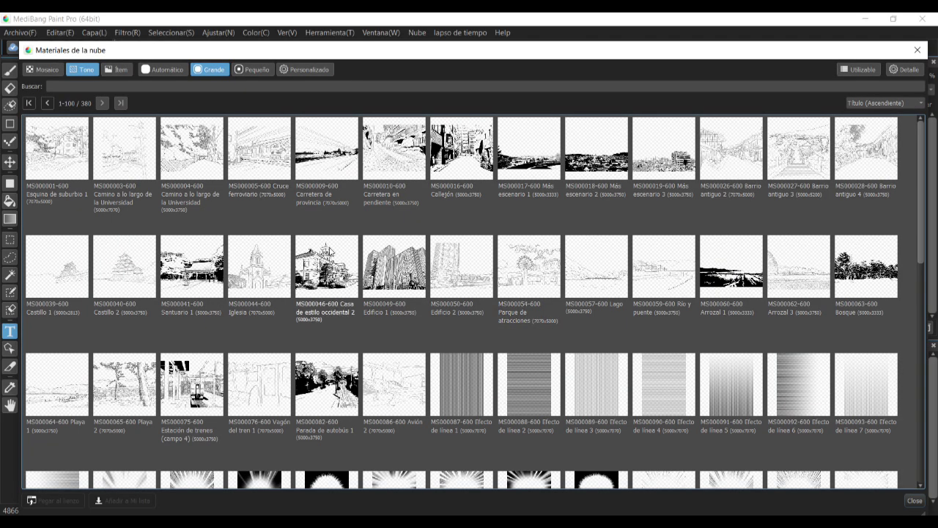
Preview the cloud tones MS000125-600 Trueno, MS000136-600 Nube 1 and MS000135-600 Mosaico.
{"action": "scroll", "coordinate": [561, 176], "scroll_direction": "down", "scroll_amount": 10}
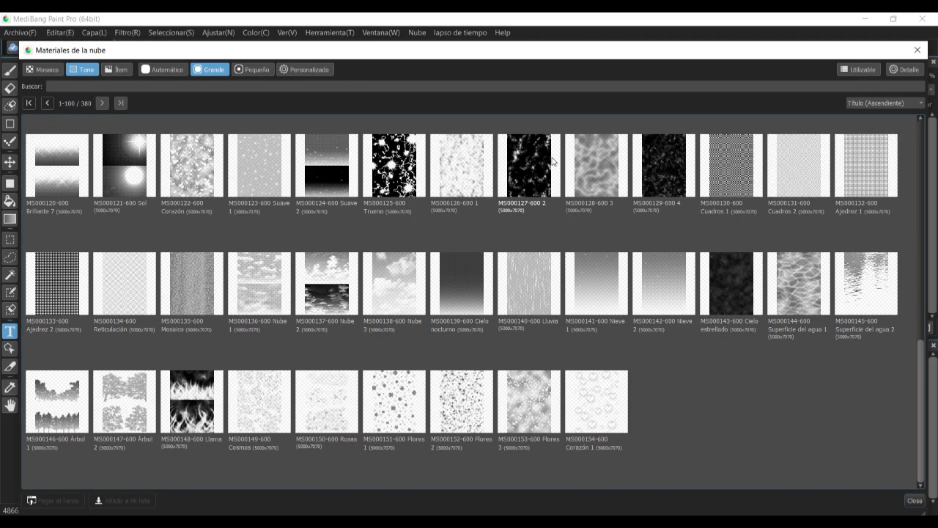
{"action": "left_click", "coordinate": [413, 183]}
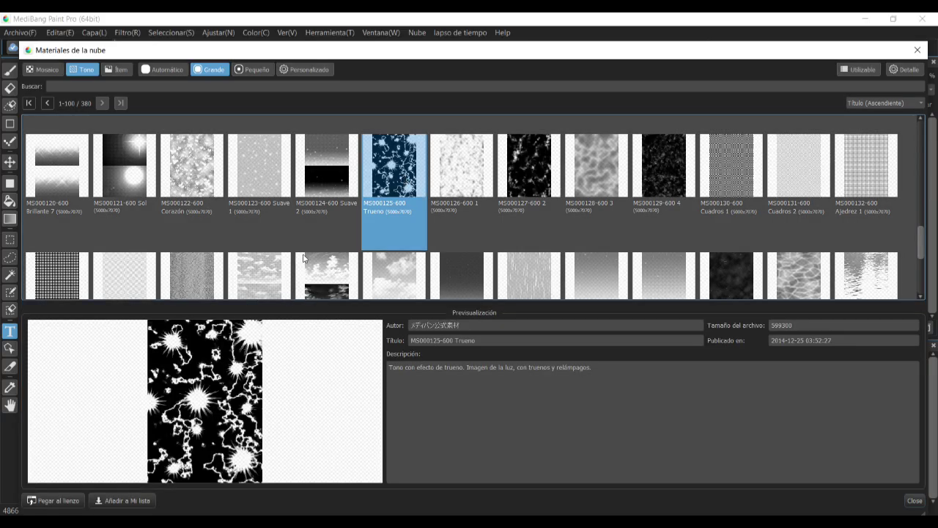
{"action": "left_click", "coordinate": [265, 264]}
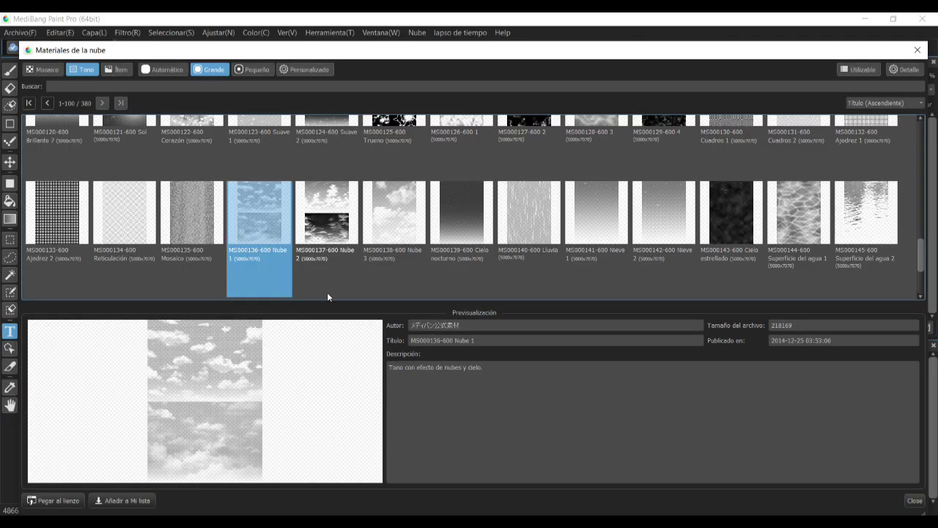
{"action": "left_click", "coordinate": [218, 199]}
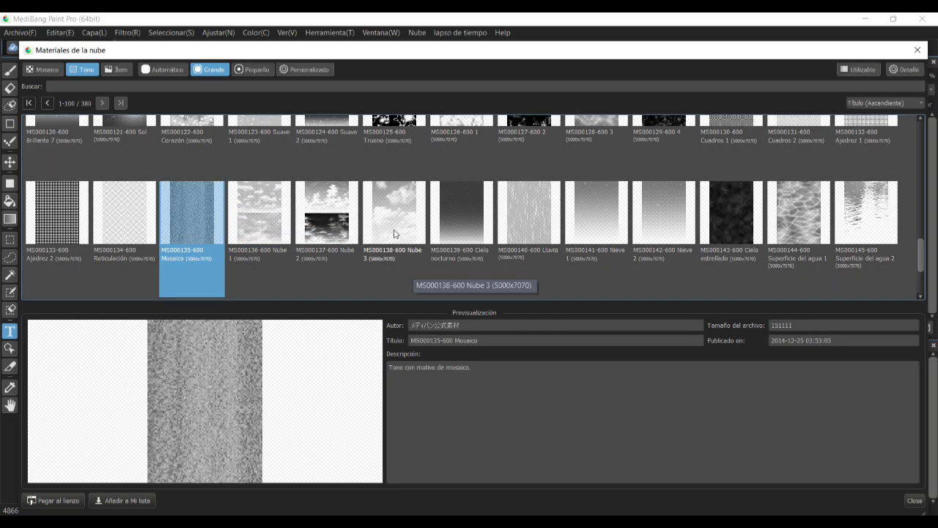
{"action": "scroll", "coordinate": [393, 229], "scroll_direction": "up", "scroll_amount": 15}
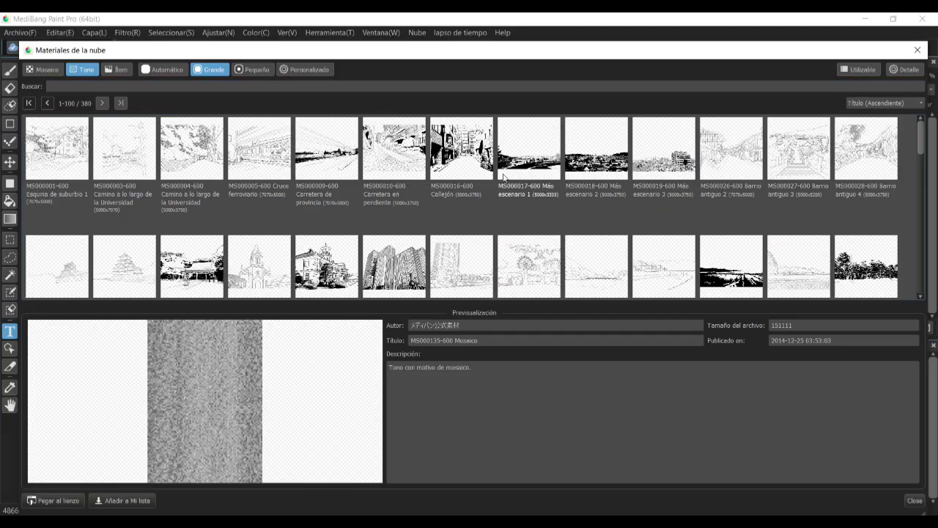
Add the cloud item MI000006 Grave 2 to the material list and delete its duplicate entry.
{"action": "left_click", "coordinate": [123, 71]}
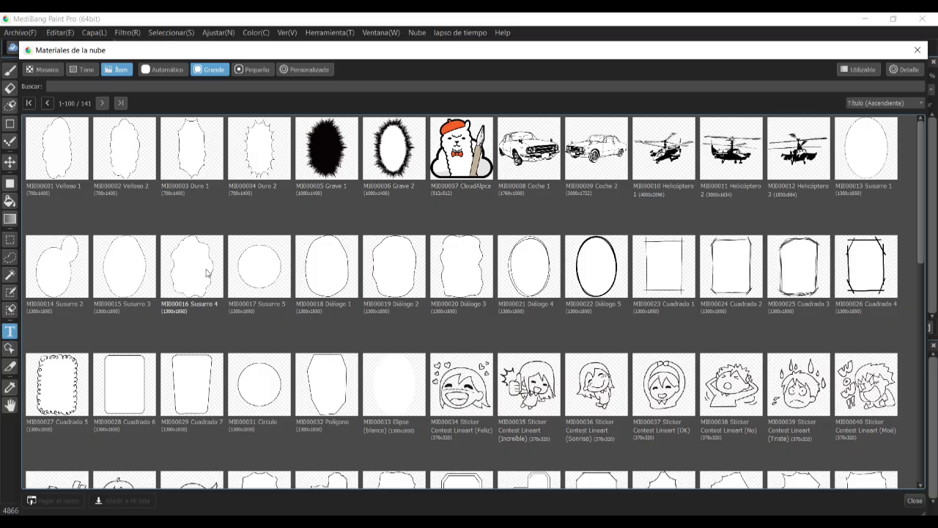
{"action": "left_click", "coordinate": [395, 173]}
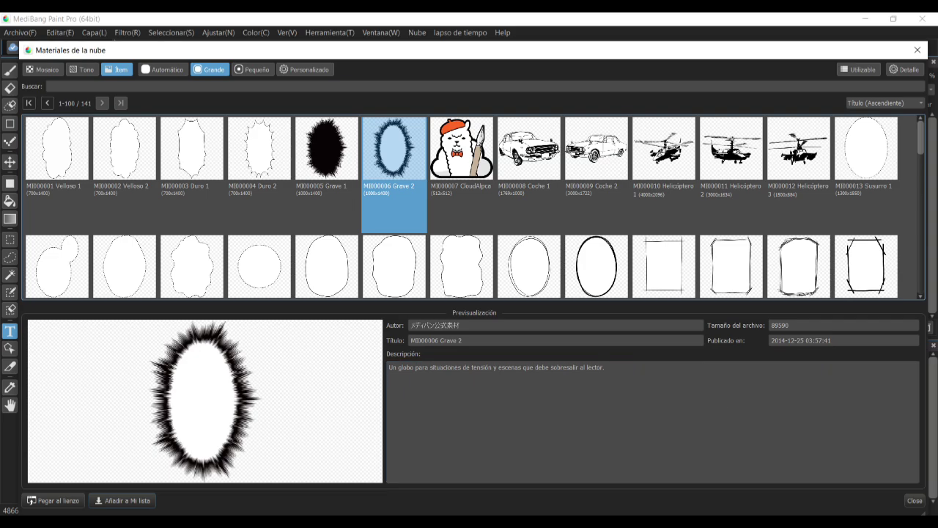
{"action": "left_click", "coordinate": [915, 500]}
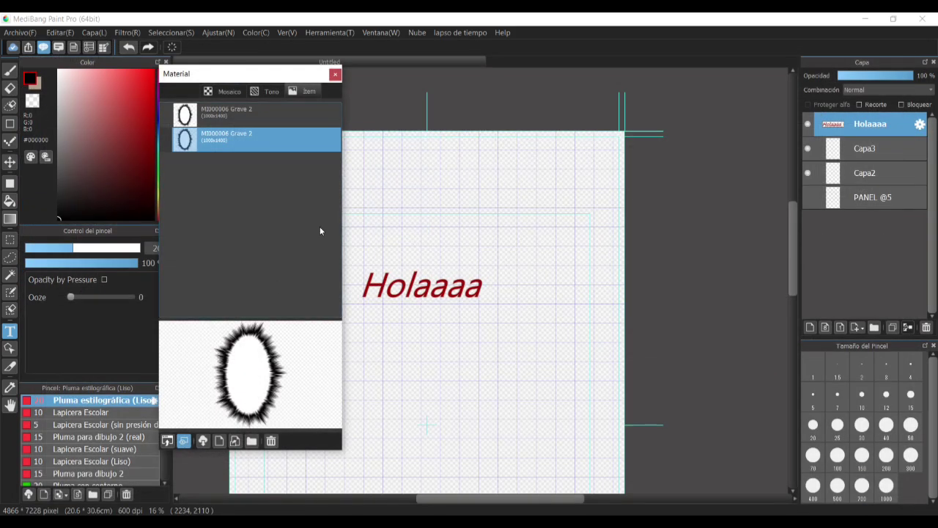
{"action": "left_click", "coordinate": [270, 441]}
{"action": "left_click", "coordinate": [507, 277]}
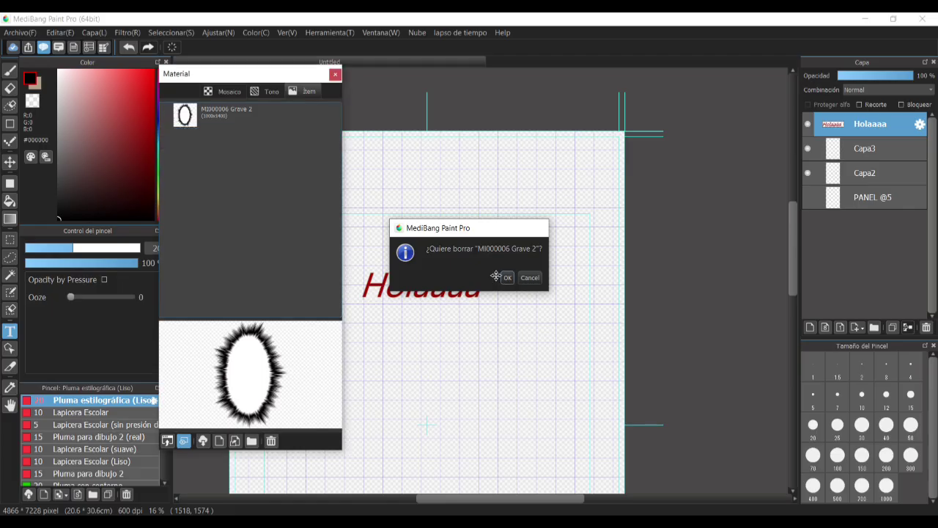
Place the Grave 2 speech balloon on a new layer over the "Holaaaa" text and close the materials window.
{"action": "left_click_drag", "start_coordinate": [203, 115], "coordinate": [445, 215]}
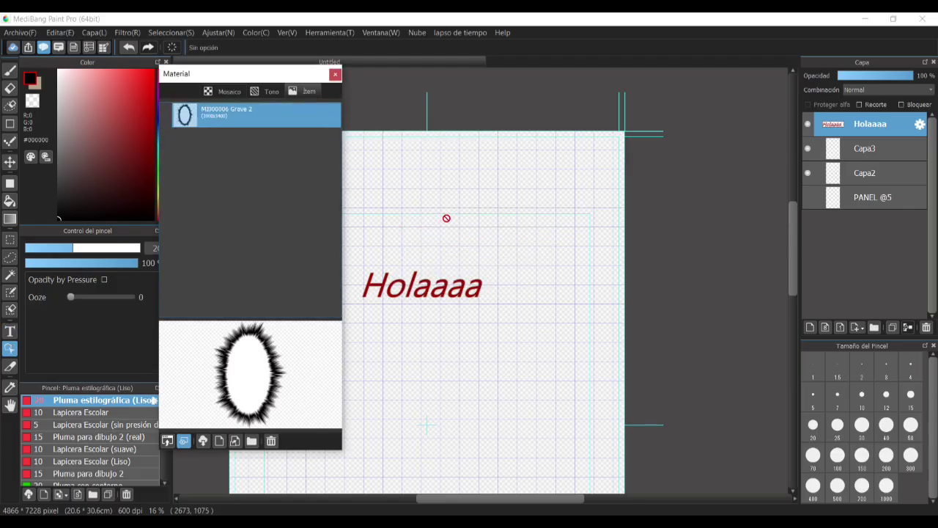
{"action": "left_click", "coordinate": [811, 328]}
{"action": "left_click_drag", "start_coordinate": [192, 115], "coordinate": [431, 236]}
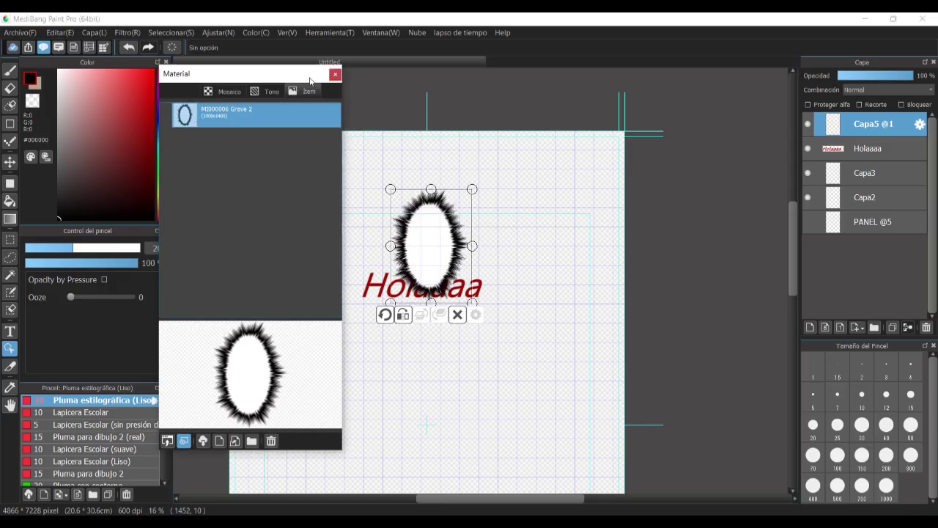
{"action": "left_click", "coordinate": [335, 76]}
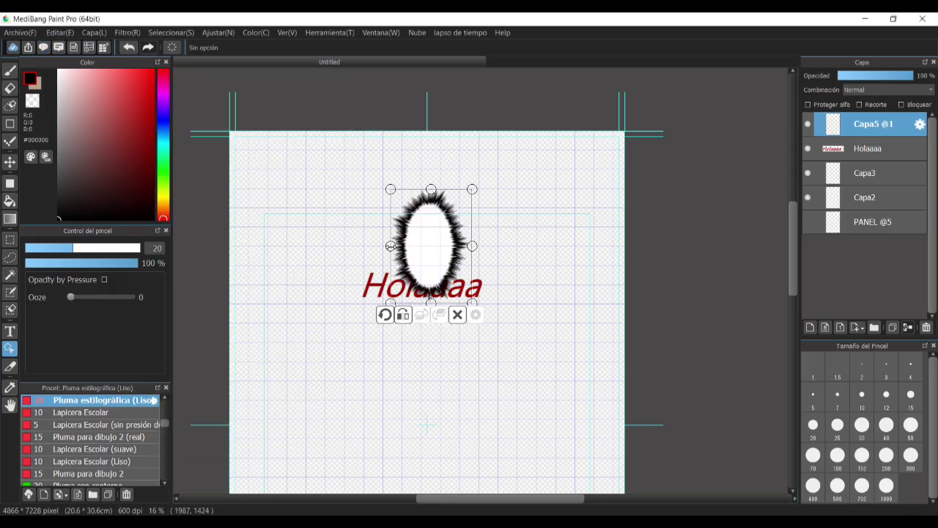
Move the Grave 2 balloon's layer below the "Holaaaa" text layer, then enlarge and reposition the balloon so it surrounds the text.
{"action": "mouse_move", "coordinate": [391, 246]}
{"action": "left_mouse_down"}
{"action": "mouse_move", "coordinate": [317, 246]}
{"action": "mouse_move", "coordinate": [380, 246]}
{"action": "left_mouse_up"}
{"action": "left_click_drag", "start_coordinate": [874, 128], "coordinate": [874, 159]}
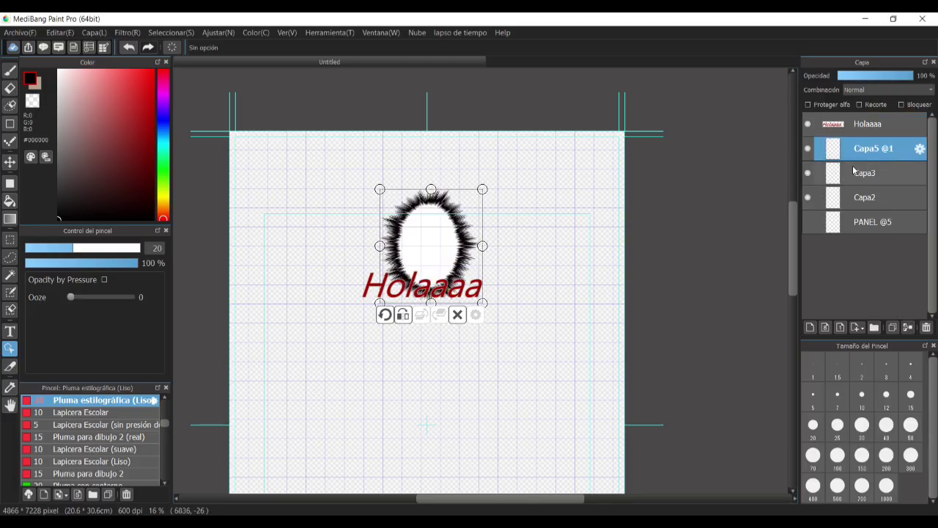
{"action": "left_click_drag", "start_coordinate": [424, 257], "coordinate": [360, 231]}
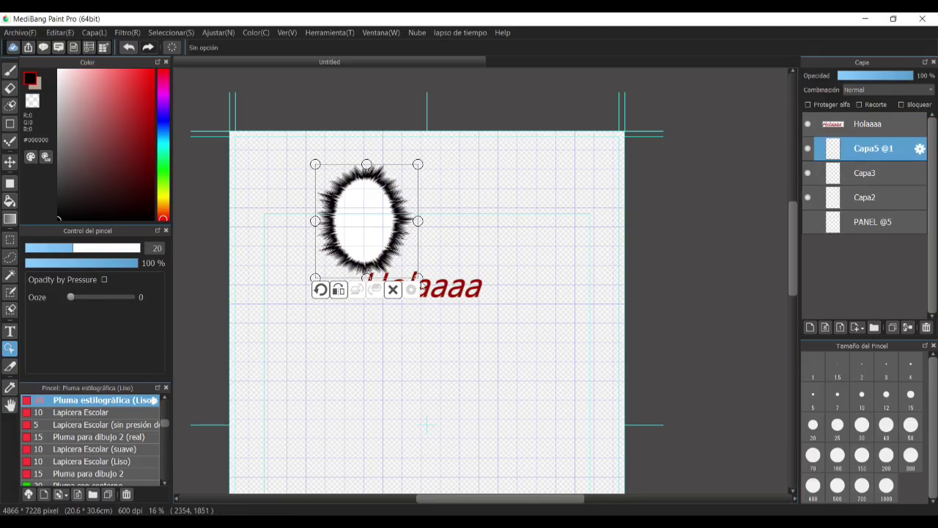
{"action": "left_click_drag", "start_coordinate": [422, 291], "coordinate": [591, 340]}
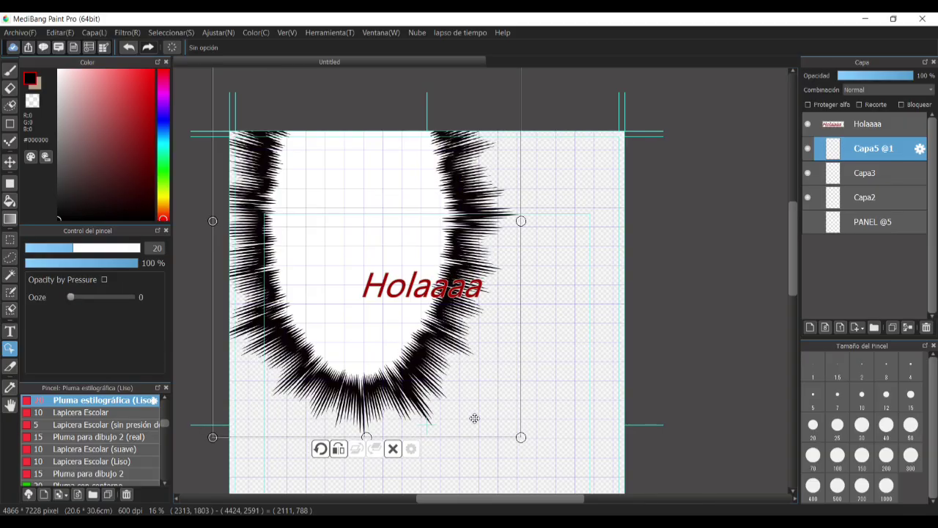
{"action": "left_click_drag", "start_coordinate": [400, 333], "coordinate": [461, 387]}
{"action": "left_click_drag", "start_coordinate": [512, 351], "coordinate": [486, 335]}
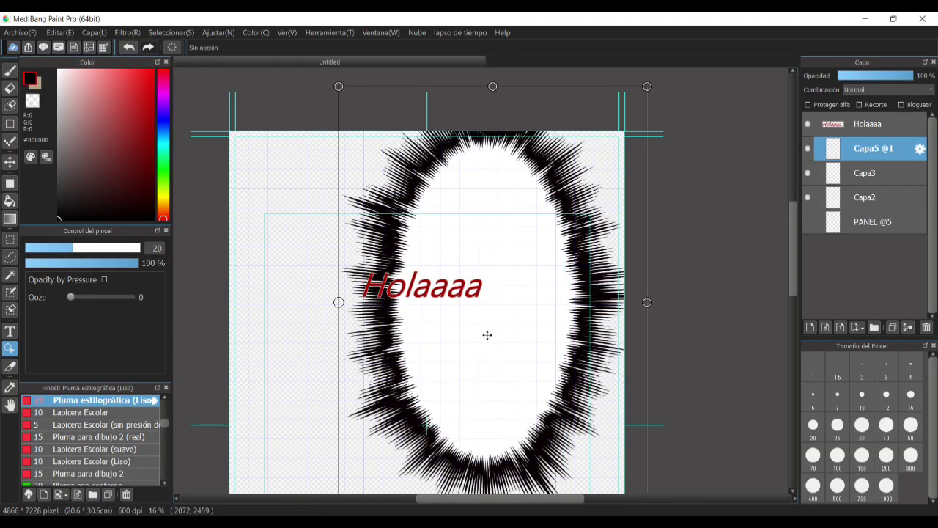
{"action": "left_click_drag", "start_coordinate": [407, 310], "coordinate": [320, 280]}
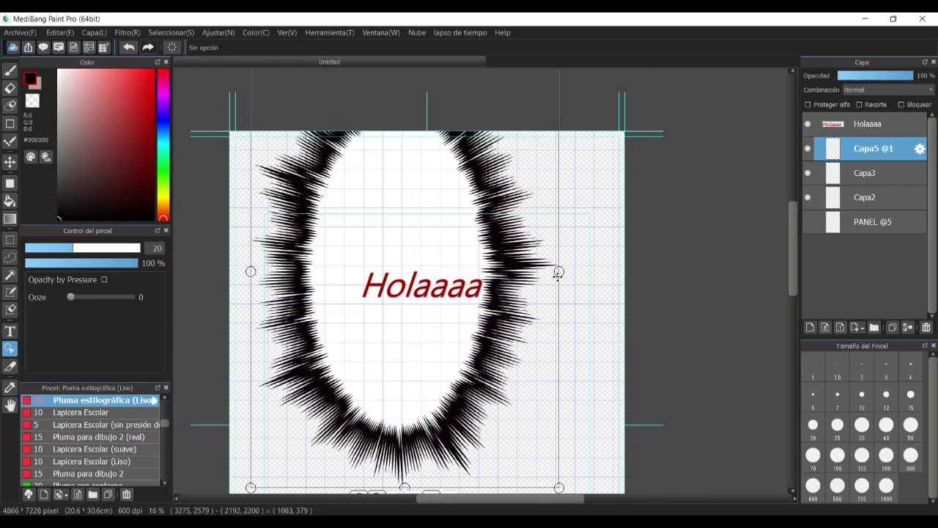
{"action": "left_click_drag", "start_coordinate": [558, 273], "coordinate": [620, 278]}
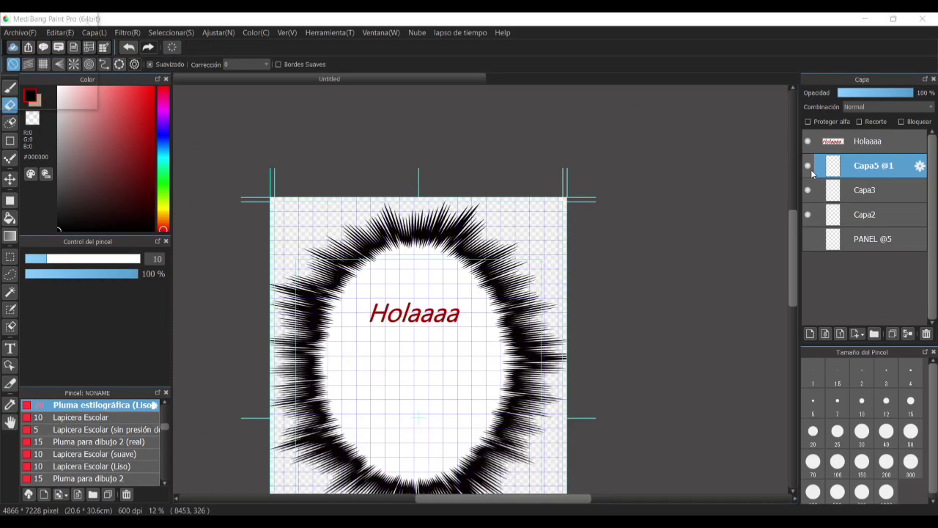
Hide the Grave 2 balloon's layer and add the cloud item MI000022 Diálogo 5 to the material list.
{"action": "left_click", "coordinate": [808, 166]}
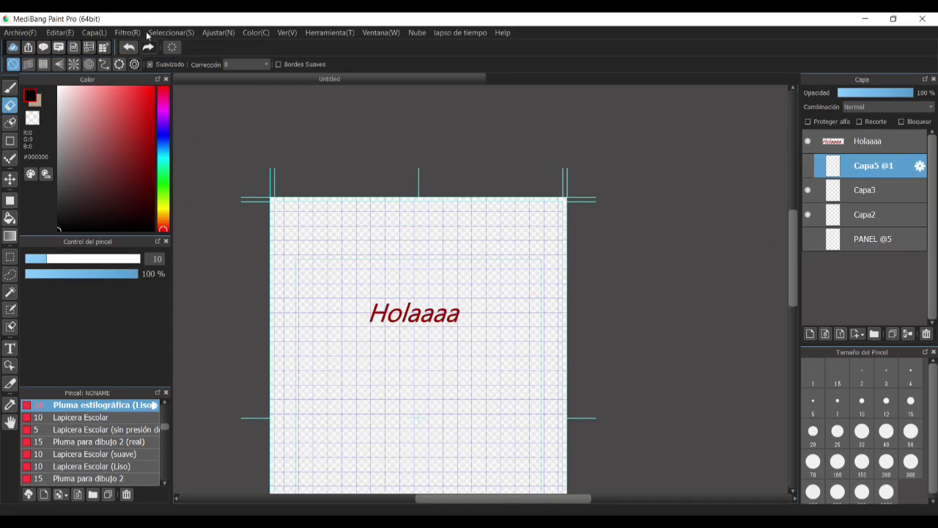
{"action": "left_click", "coordinate": [43, 47]}
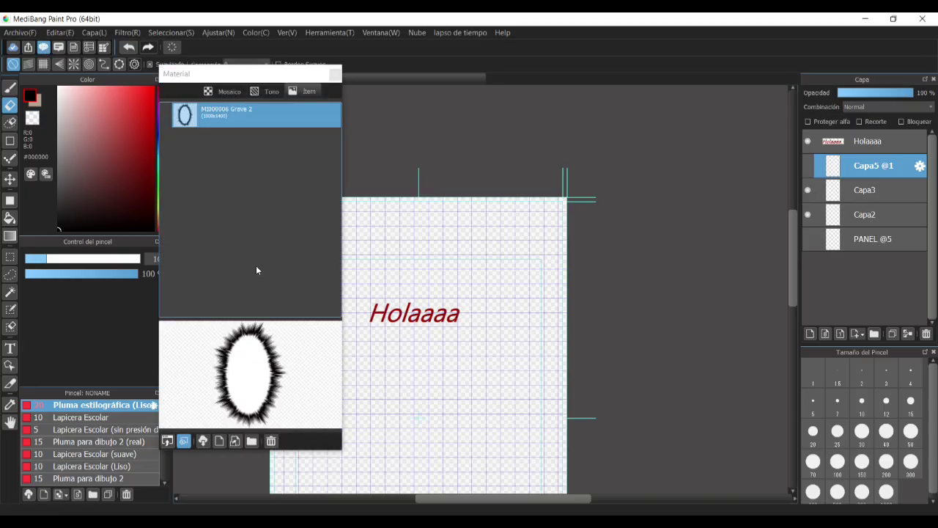
{"action": "left_click", "coordinate": [202, 440]}
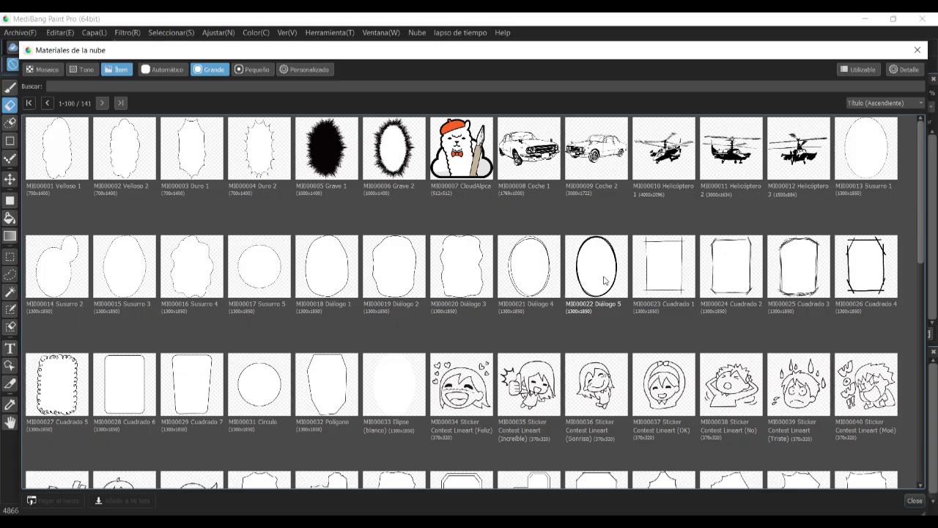
{"action": "left_click", "coordinate": [586, 273]}
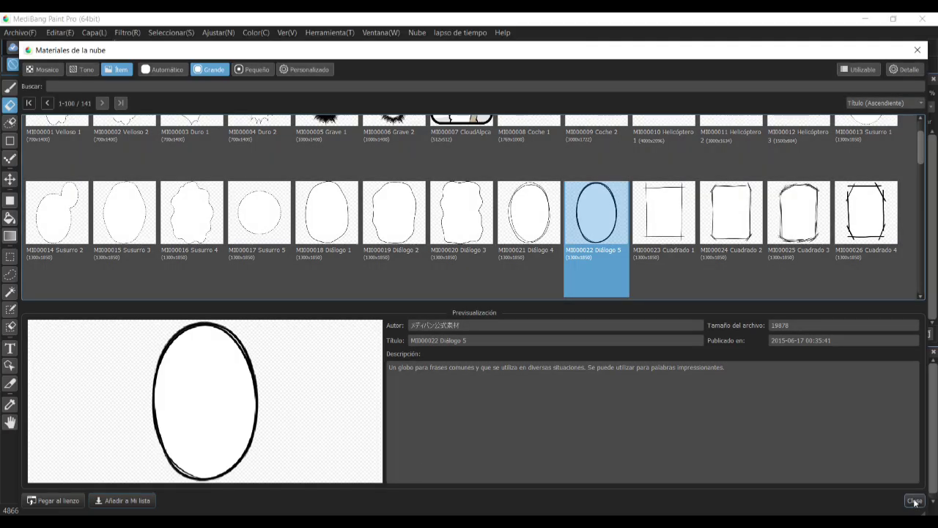
{"action": "left_click", "coordinate": [915, 501]}
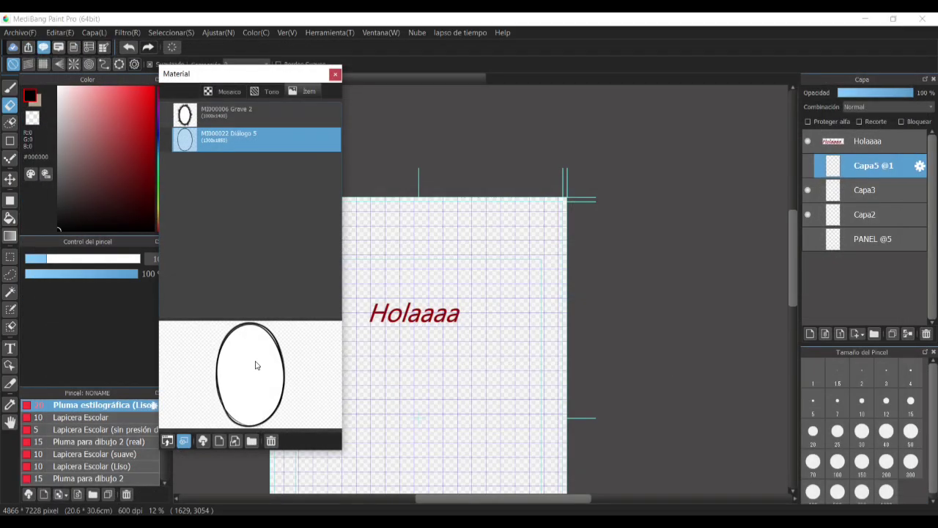
{"action": "left_click_drag", "start_coordinate": [292, 382], "coordinate": [399, 292]}
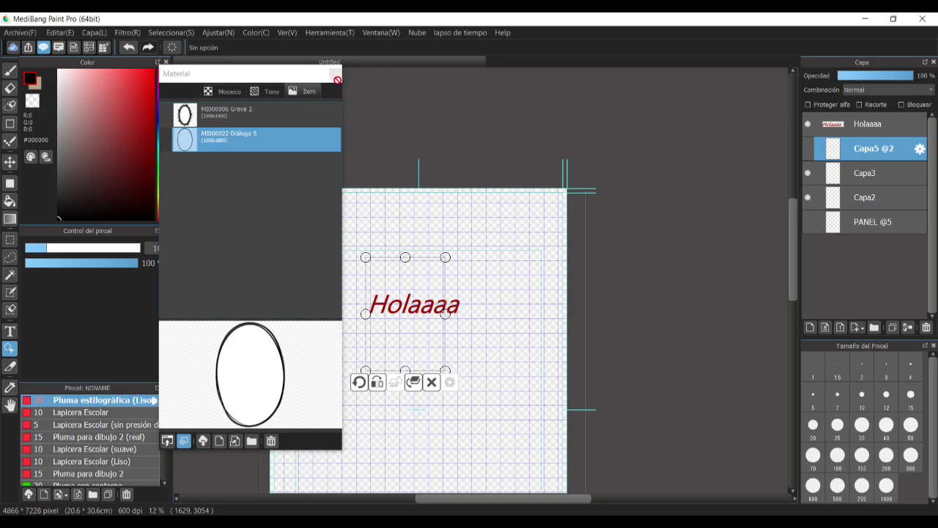
{"action": "left_click", "coordinate": [509, 359]}
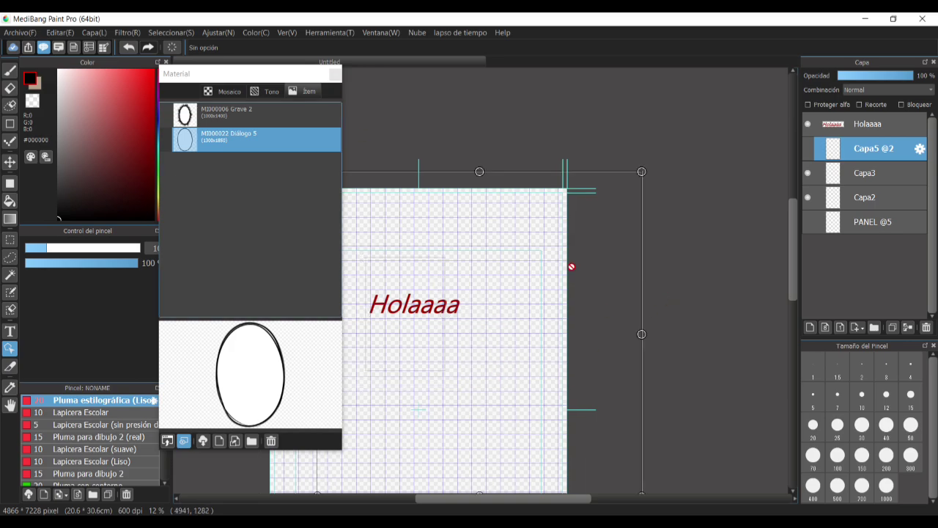
{"action": "key", "text": "ctrl+z"}
Place the Diálogo 5 balloon on the visible layer Capa3 and position it behind the "Holaaaa" text.
{"action": "left_click_drag", "start_coordinate": [293, 357], "coordinate": [432, 336]}
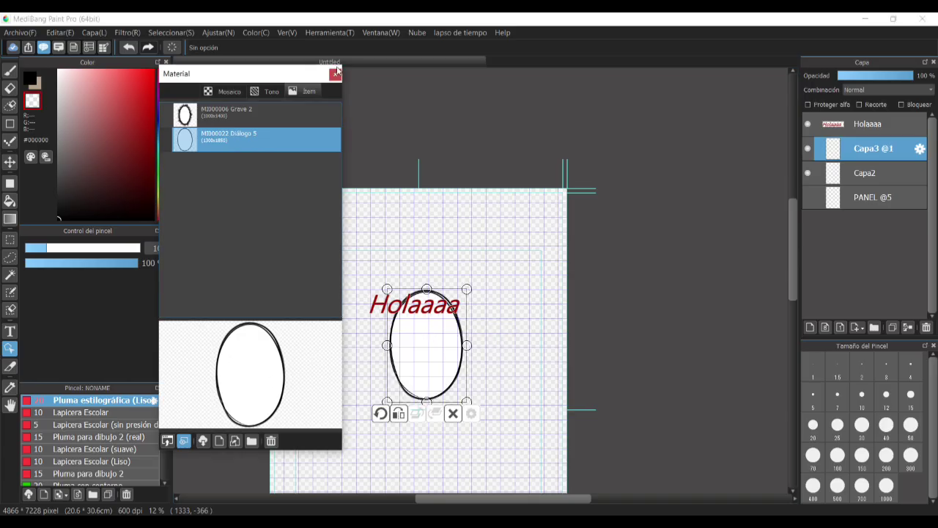
{"action": "left_click_drag", "start_coordinate": [327, 76], "coordinate": [192, 76]}
{"action": "left_click_drag", "start_coordinate": [435, 362], "coordinate": [398, 279]}
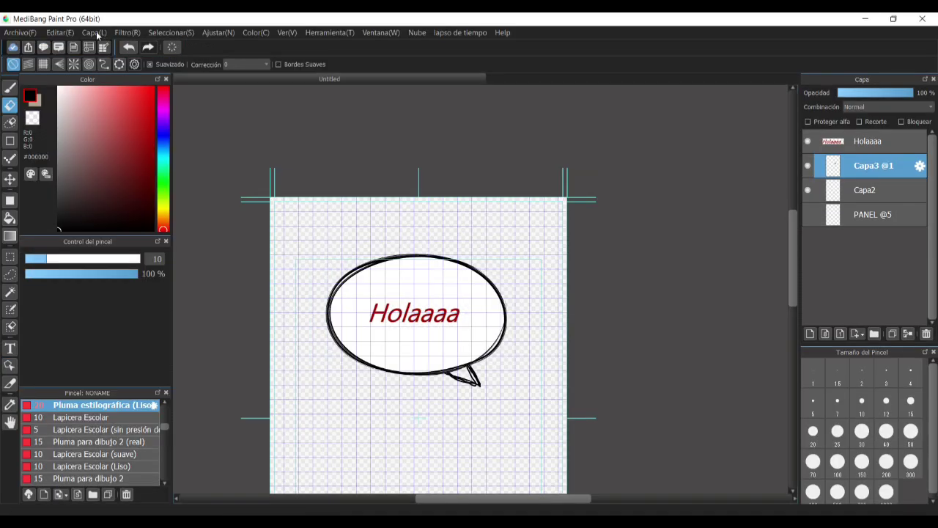
Rasterize the speech-balloon material on Capa3 and erase its outline where the tail joins, using an eraser size of 19.
{"action": "left_click", "coordinate": [94, 32]}
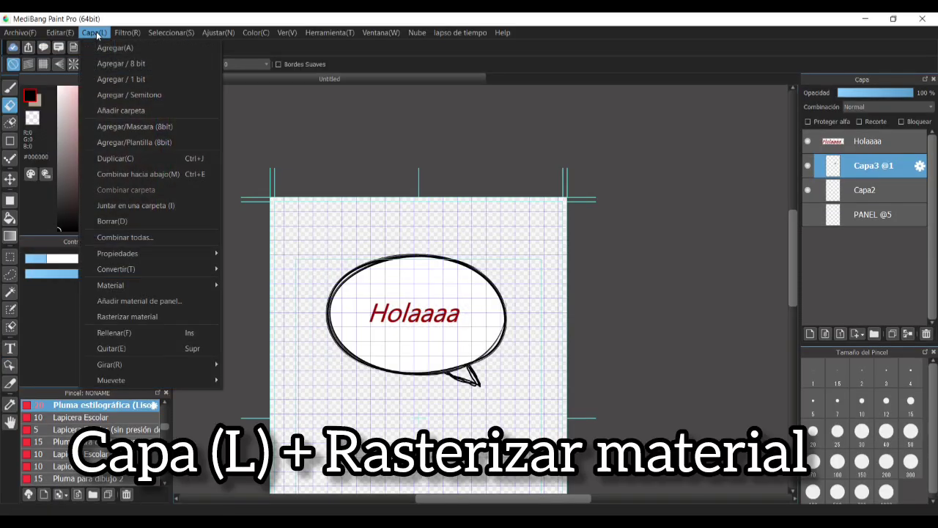
{"action": "left_click", "coordinate": [151, 316]}
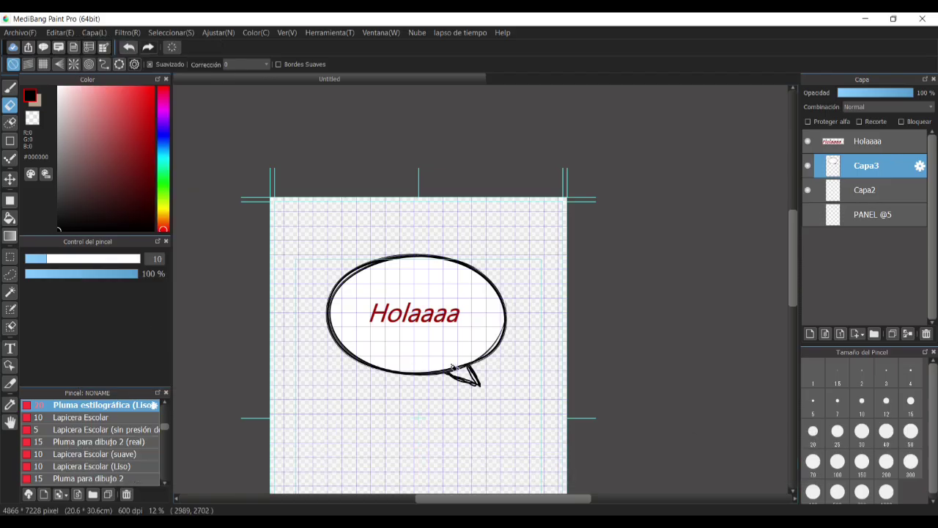
{"action": "left_click", "coordinate": [68, 259]}
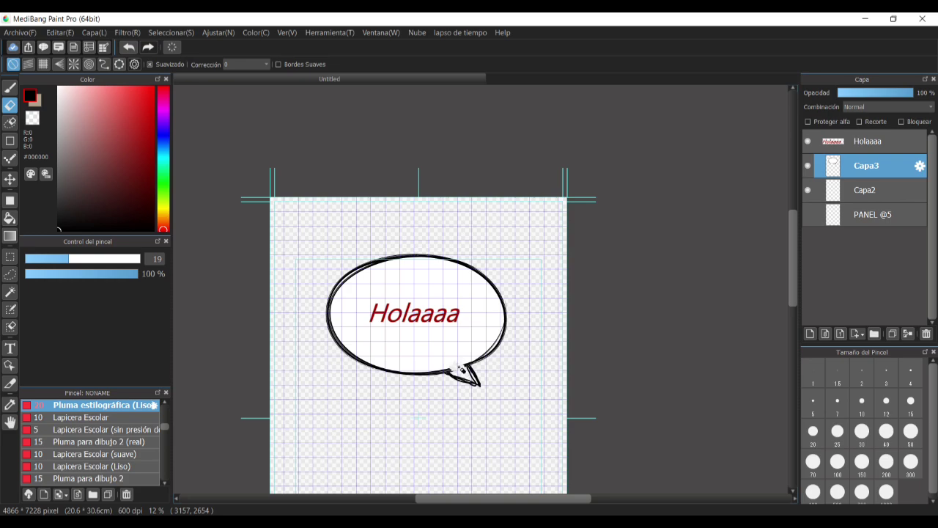
{"action": "left_click_drag", "start_coordinate": [464, 335], "coordinate": [442, 349]}
{"action": "key", "text": "ctrl+z"}
{"action": "scroll", "coordinate": [434, 336], "scroll_direction": "up", "scroll_amount": 3}
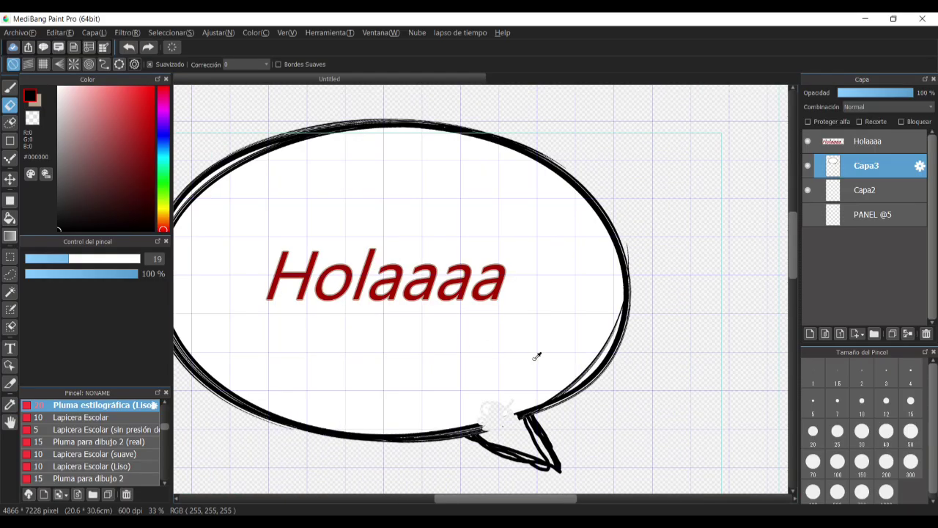
{"action": "scroll", "coordinate": [536, 356], "scroll_direction": "down", "scroll_amount": 4}
{"action": "scroll", "coordinate": [498, 359], "scroll_direction": "up", "scroll_amount": 2}
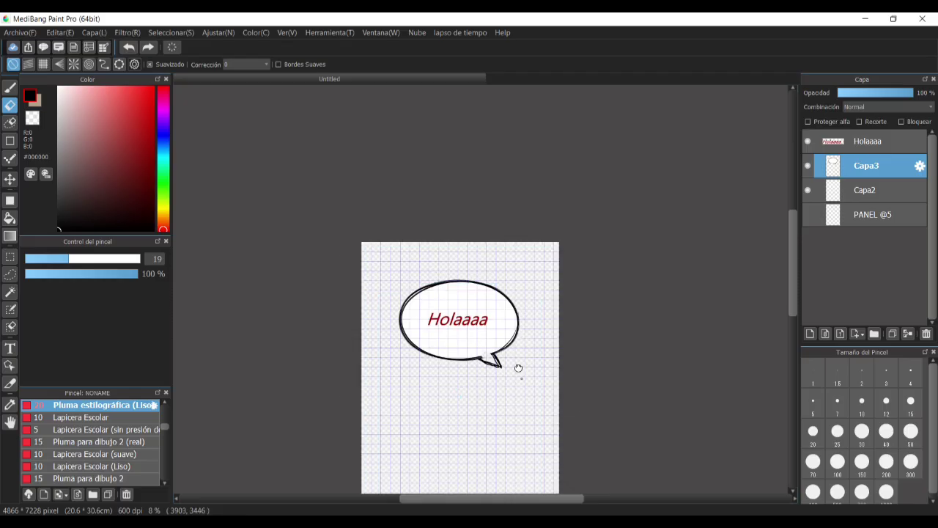
{"action": "scroll", "coordinate": [484, 263], "scroll_direction": "up", "scroll_amount": 3}
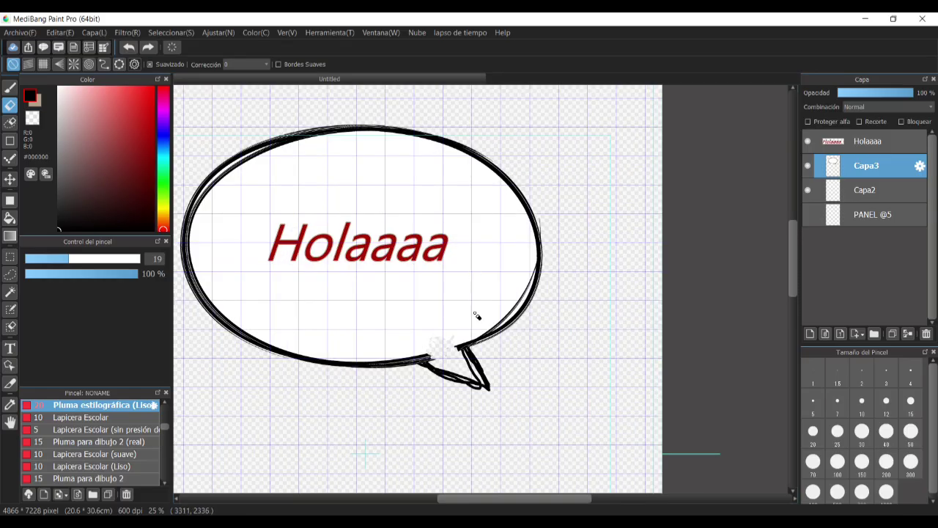
{"action": "scroll", "coordinate": [481, 325], "scroll_direction": "down", "scroll_amount": 2}
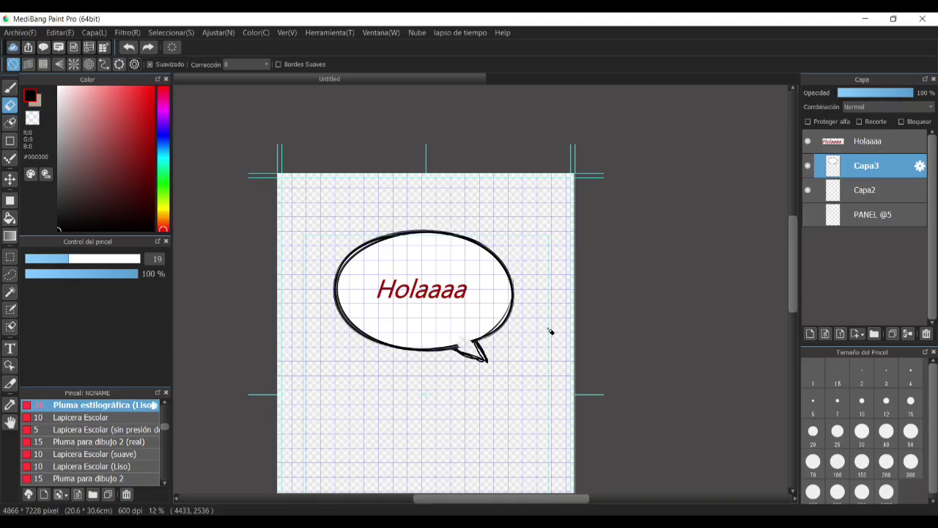
Hide the "Holaaaa" text layer and lasso a freehand selection around the whole balloon, with Capa3 as the active layer.
{"action": "left_click", "coordinate": [869, 141]}
{"action": "left_click", "coordinate": [808, 141]}
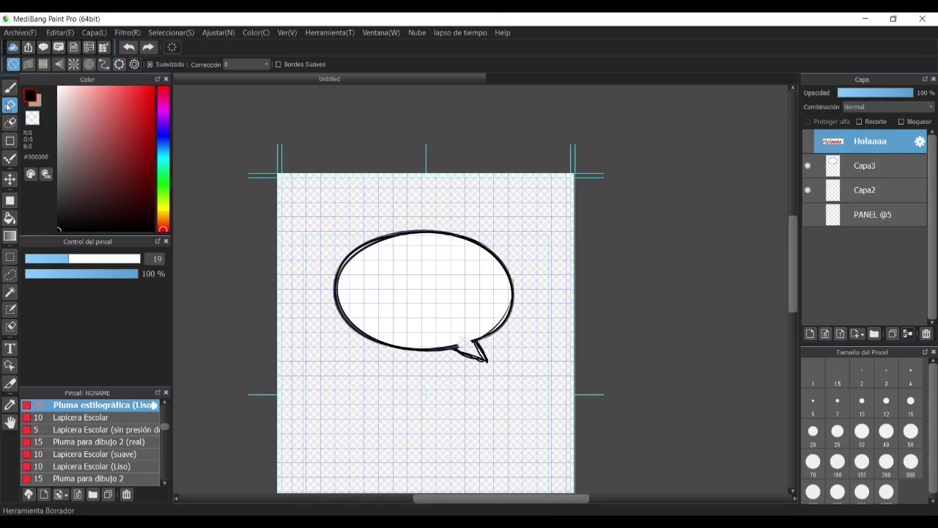
{"action": "left_click", "coordinate": [10, 276]}
{"action": "mouse_move", "coordinate": [345, 200]}
{"action": "left_mouse_down"}
{"action": "mouse_move", "coordinate": [319, 226]}
{"action": "mouse_move", "coordinate": [296, 379]}
{"action": "mouse_move", "coordinate": [506, 412]}
{"action": "mouse_move", "coordinate": [576, 373]}
{"action": "mouse_move", "coordinate": [591, 274]}
{"action": "mouse_move", "coordinate": [530, 207]}
{"action": "mouse_move", "coordinate": [453, 193]}
{"action": "mouse_move", "coordinate": [334, 201]}
{"action": "left_mouse_up"}
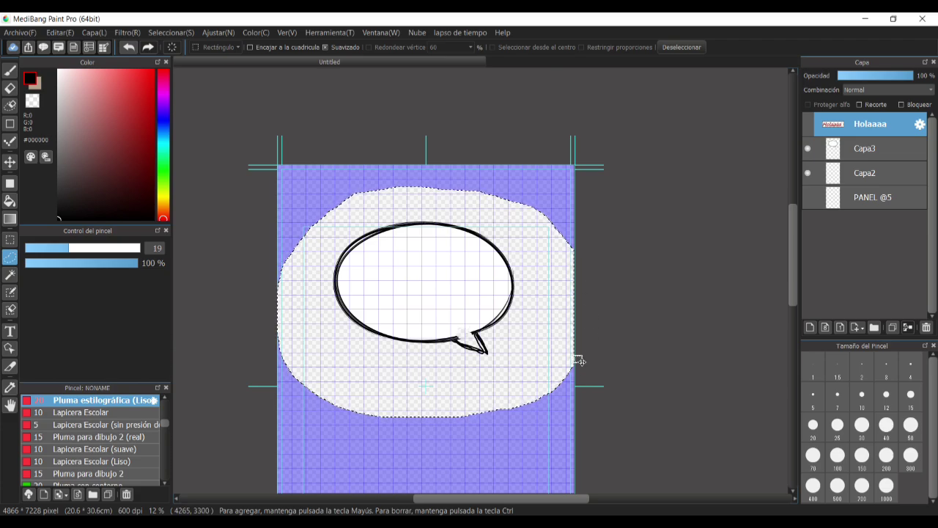
{"action": "left_click", "coordinate": [883, 155]}
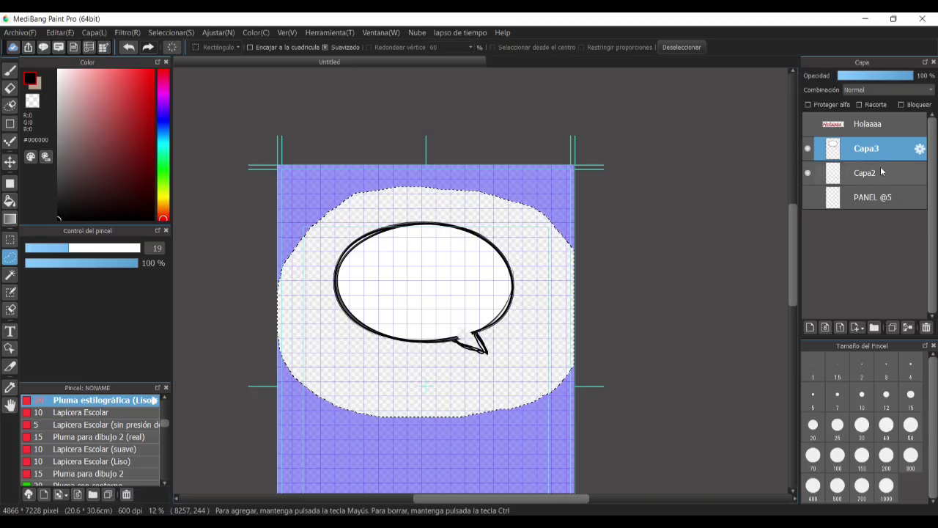
Transform the selected balloon, scaling it down and repositioning it on the page.
{"action": "key", "text": "ctrl+t"}
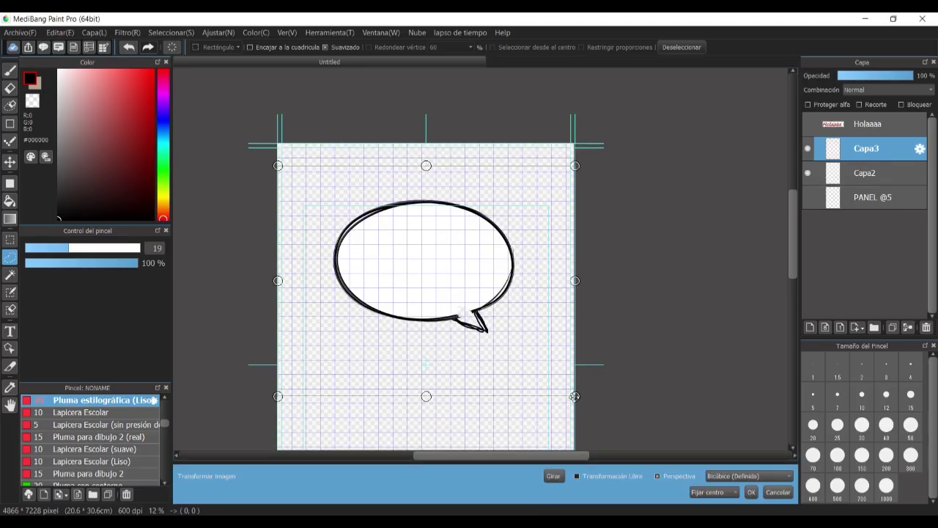
{"action": "left_click_drag", "start_coordinate": [575, 396], "coordinate": [467, 338]}
{"action": "left_click_drag", "start_coordinate": [580, 367], "coordinate": [547, 372]}
{"action": "left_click_drag", "start_coordinate": [418, 396], "coordinate": [557, 204]}
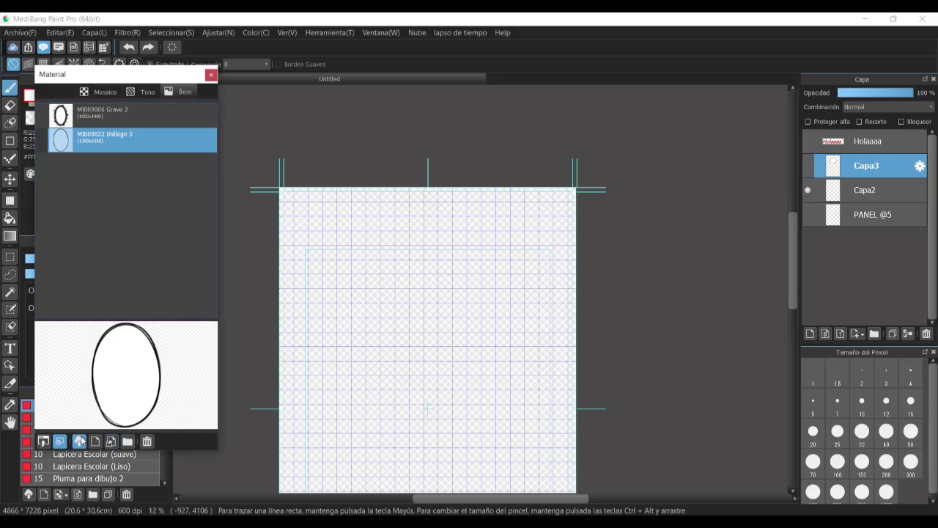
Open the cloud materials and look through the mosaic patterns, previewing MT000097-600 Ladrillos.
{"action": "left_click", "coordinate": [109, 440]}
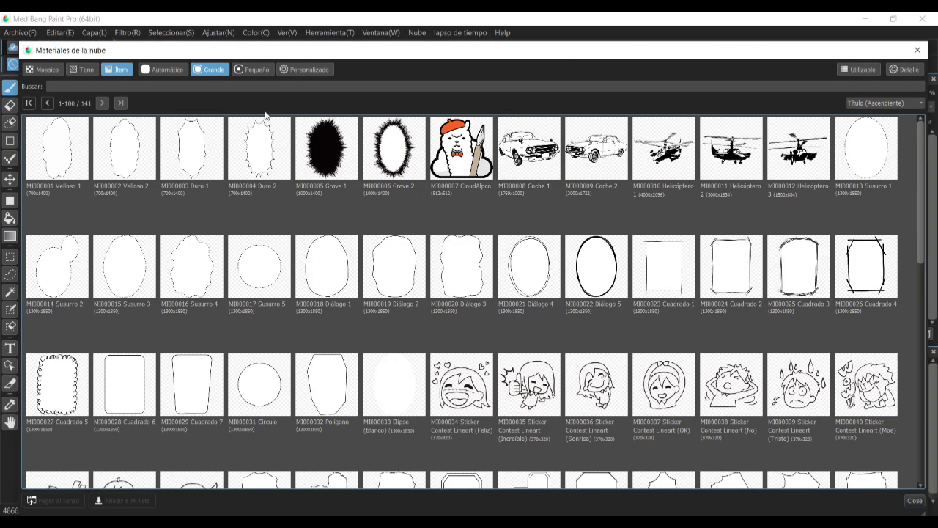
{"action": "left_click", "coordinate": [82, 69]}
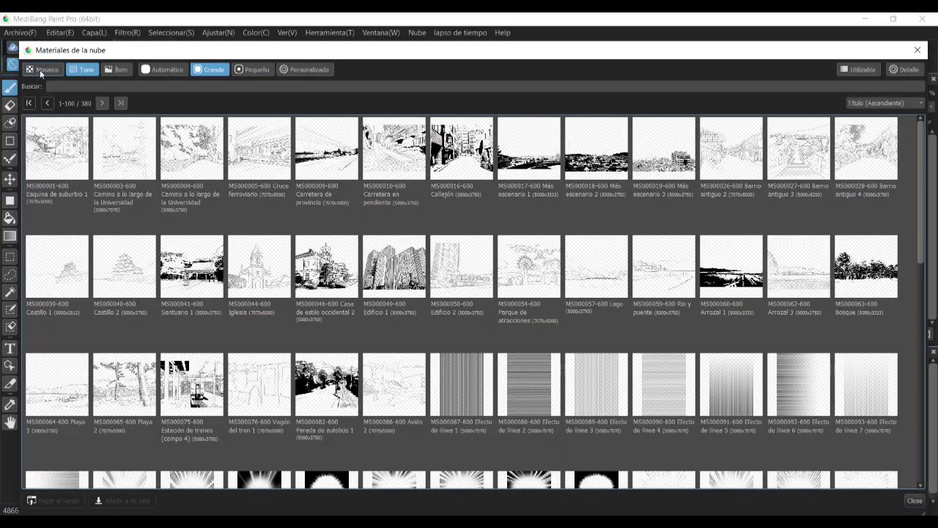
{"action": "left_click", "coordinate": [41, 69]}
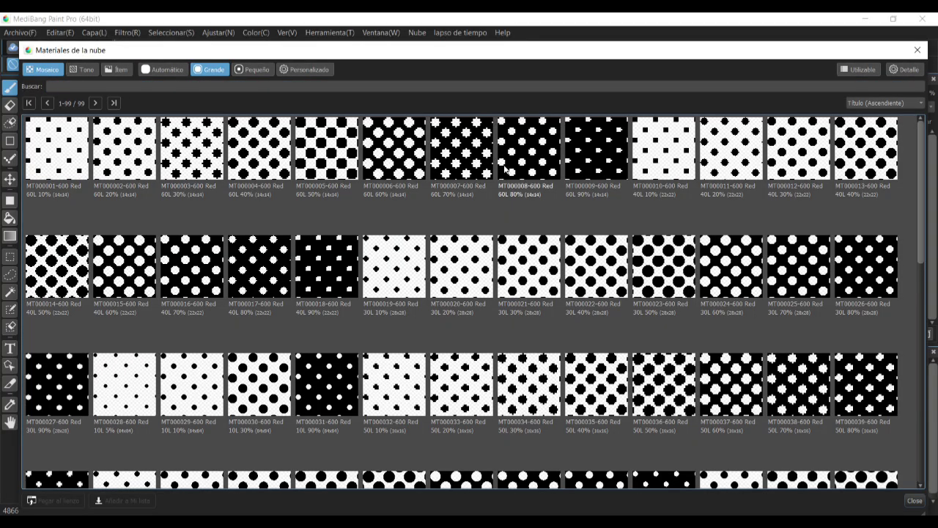
{"action": "scroll", "coordinate": [514, 180], "scroll_direction": "down", "scroll_amount": 10}
{"action": "left_click", "coordinate": [394, 418]}
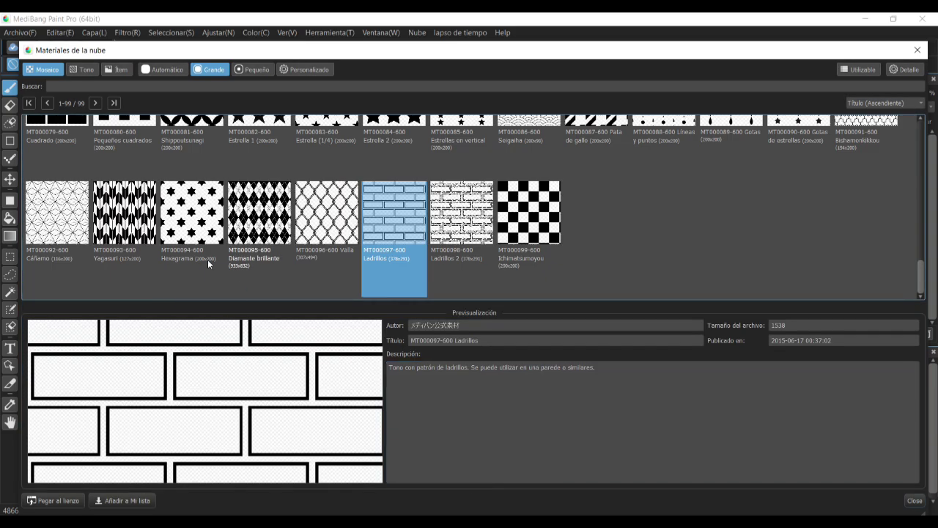
{"action": "scroll", "coordinate": [132, 235], "scroll_direction": "up", "scroll_amount": 10}
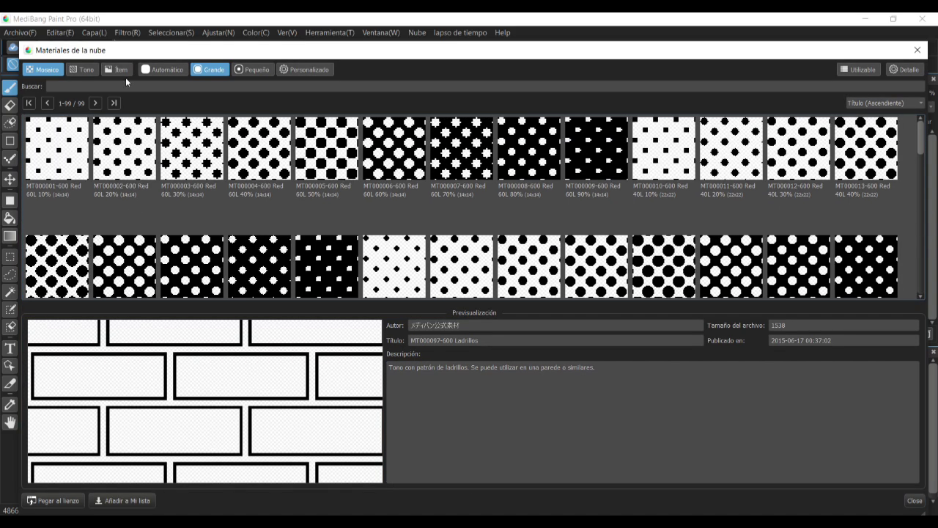
Look through the cloud tone collection and preview the tone MS000139-600 Cielo nocturno.
{"action": "left_click", "coordinate": [84, 70]}
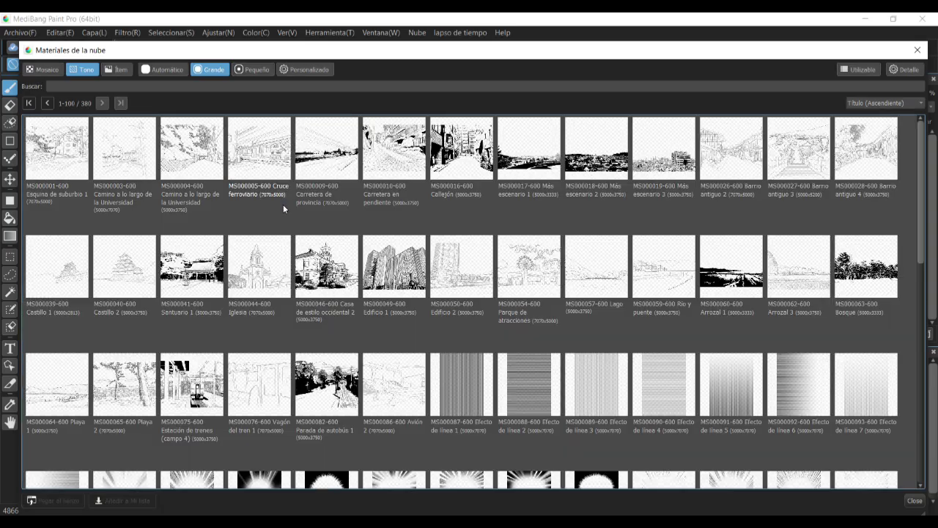
{"action": "scroll", "coordinate": [448, 201], "scroll_direction": "down", "scroll_amount": 10}
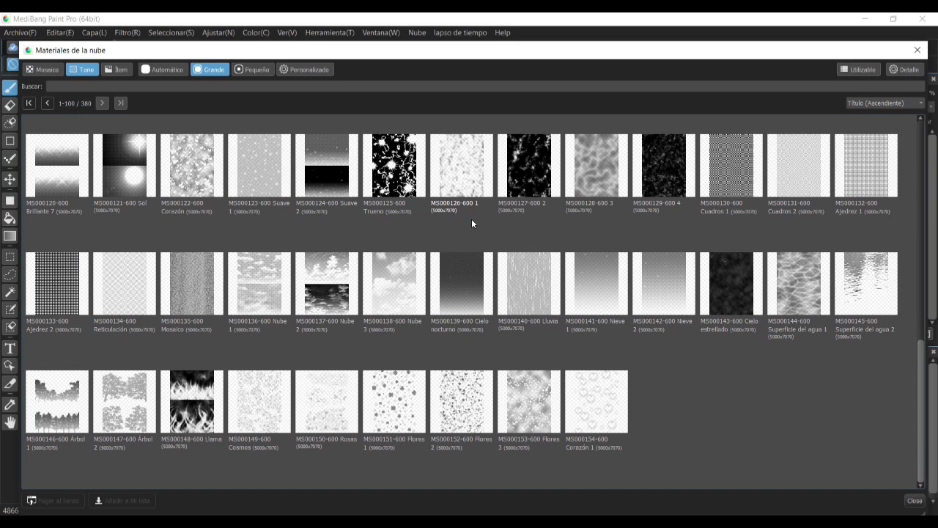
{"action": "left_click", "coordinate": [460, 286]}
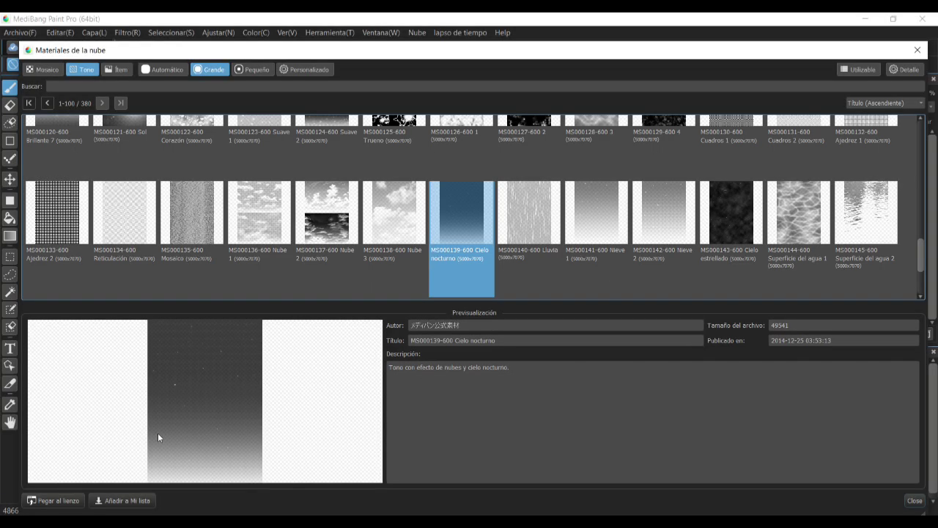
Add the MS000139-600 Cielo nocturno tone to the material list and place it on the canvas.
{"action": "left_click", "coordinate": [139, 502]}
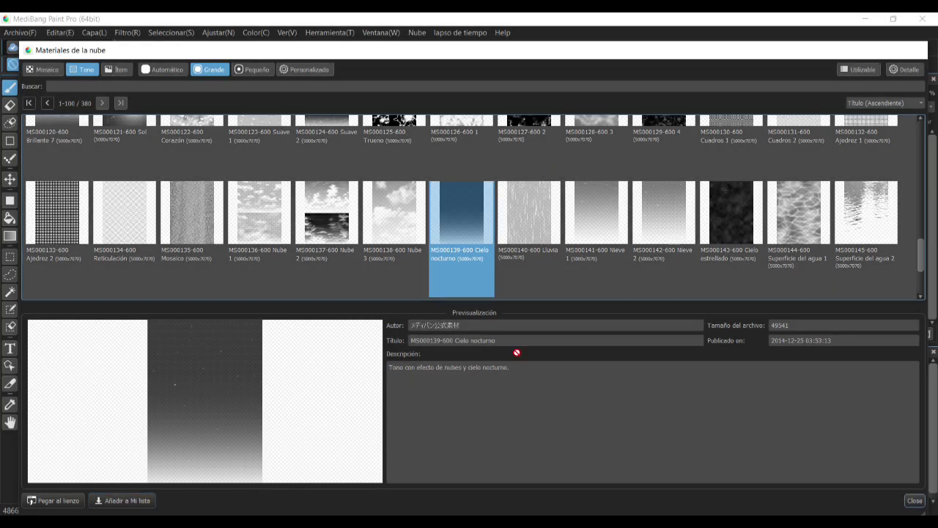
{"action": "left_click", "coordinate": [915, 501]}
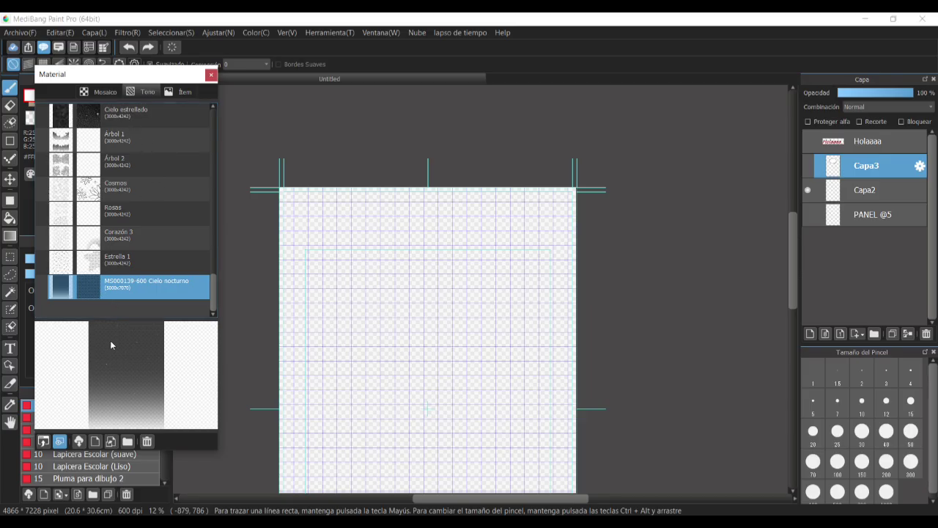
{"action": "left_click", "coordinate": [79, 441]}
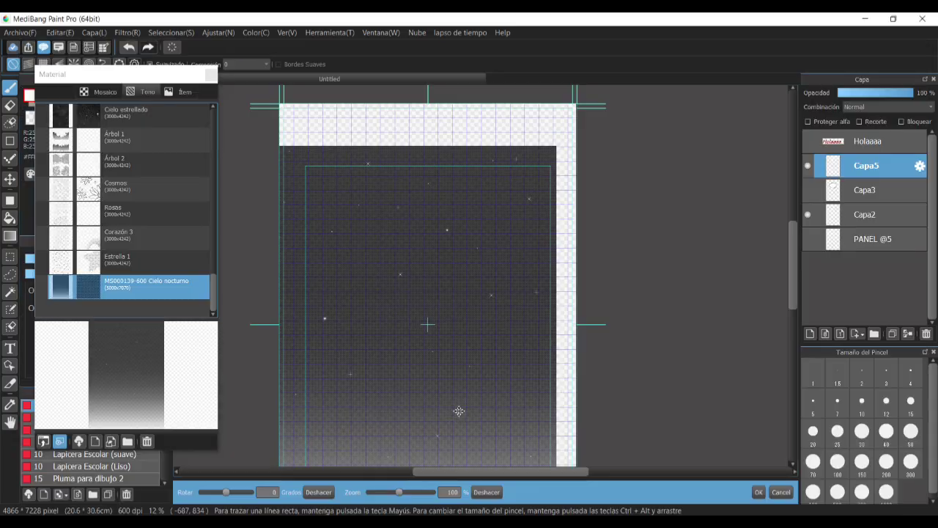
Position the night-sky tone to cover the page's width down to its bottom edge and confirm the placement.
{"action": "left_click_drag", "start_coordinate": [478, 423], "coordinate": [485, 359]}
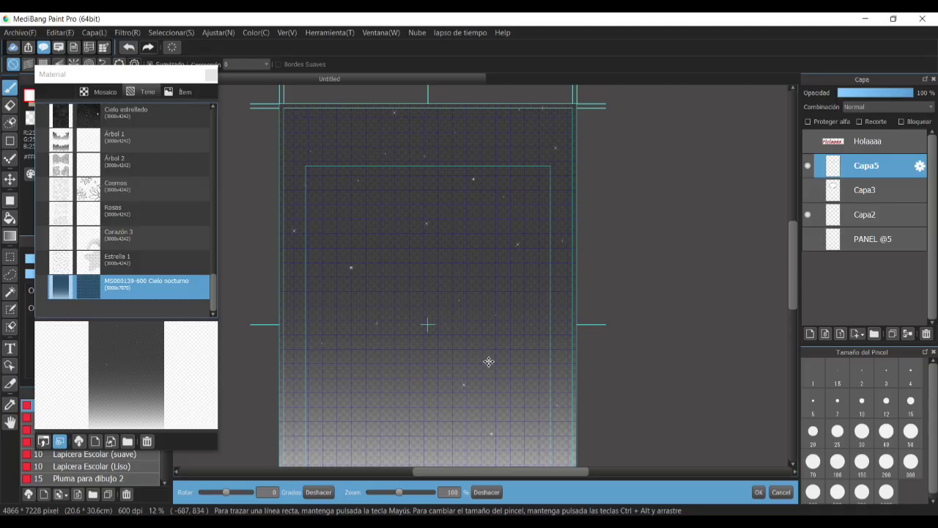
{"action": "left_click_drag", "start_coordinate": [497, 279], "coordinate": [394, 181]}
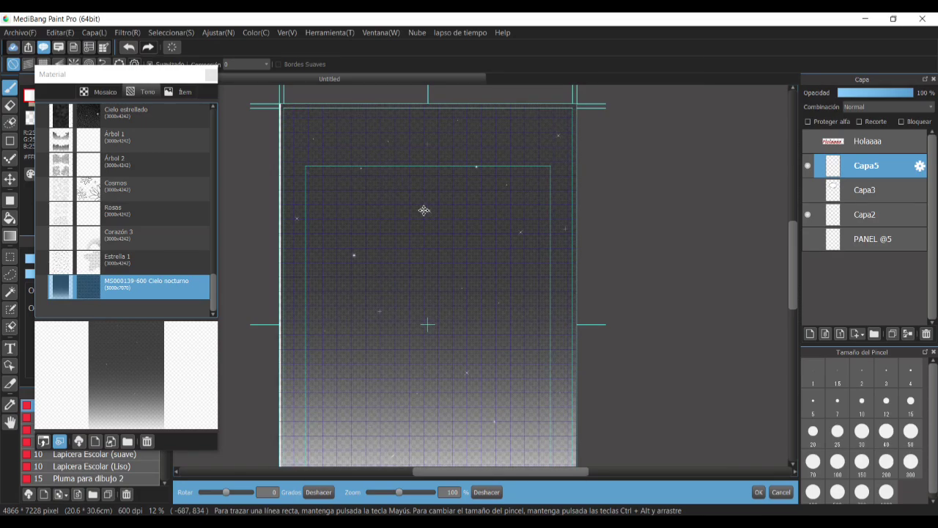
{"action": "left_click_drag", "start_coordinate": [424, 211], "coordinate": [416, 209]}
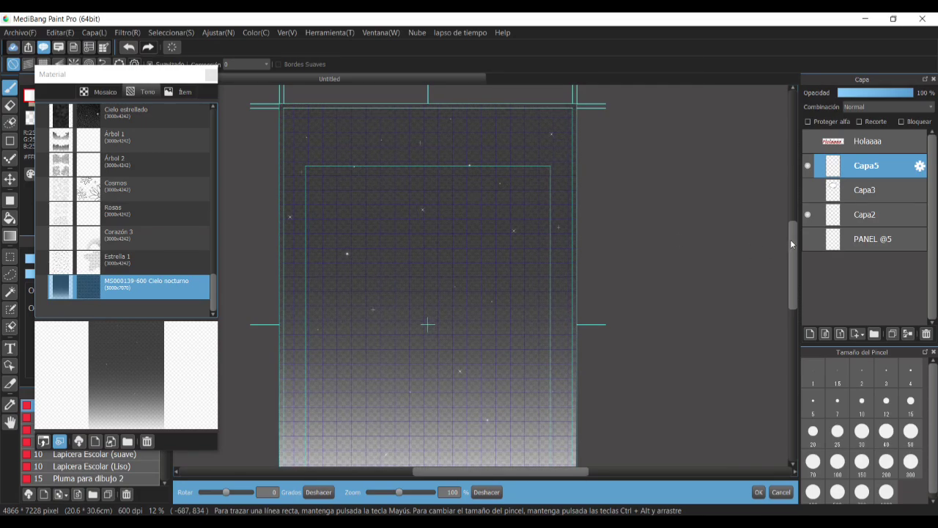
{"action": "mouse_move", "coordinate": [791, 239]}
{"action": "left_mouse_down"}
{"action": "mouse_move", "coordinate": [795, 281]}
{"action": "mouse_move", "coordinate": [793, 254]}
{"action": "left_mouse_up"}
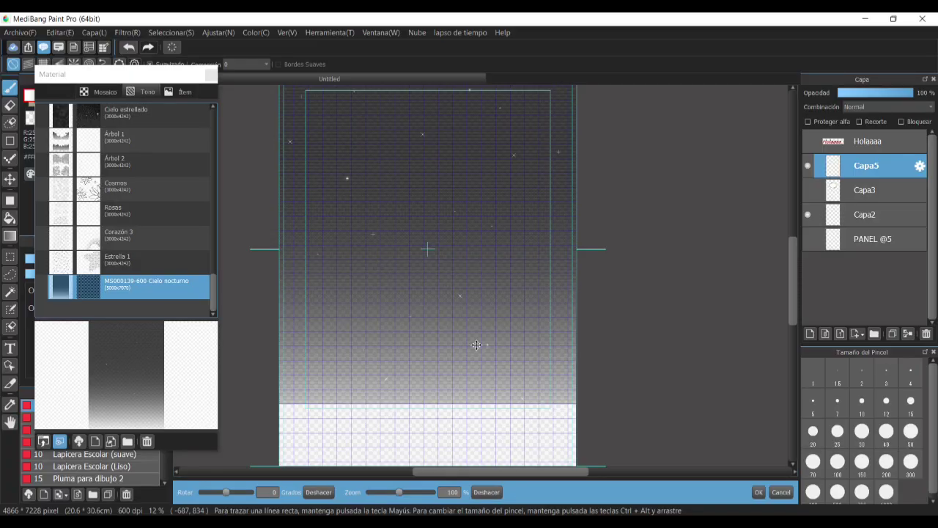
{"action": "left_click_drag", "start_coordinate": [476, 344], "coordinate": [499, 319]}
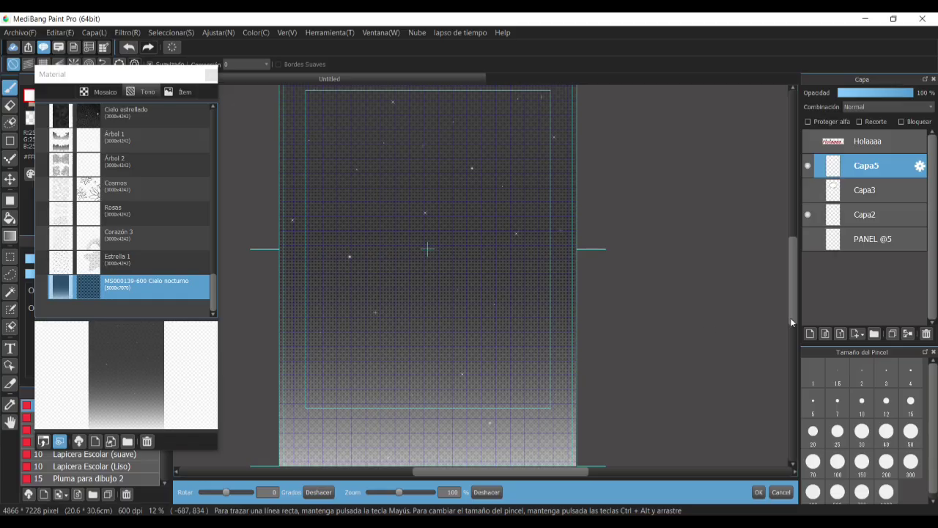
{"action": "mouse_move", "coordinate": [793, 314]}
{"action": "left_mouse_down"}
{"action": "mouse_move", "coordinate": [790, 337]}
{"action": "mouse_move", "coordinate": [797, 296]}
{"action": "left_mouse_up"}
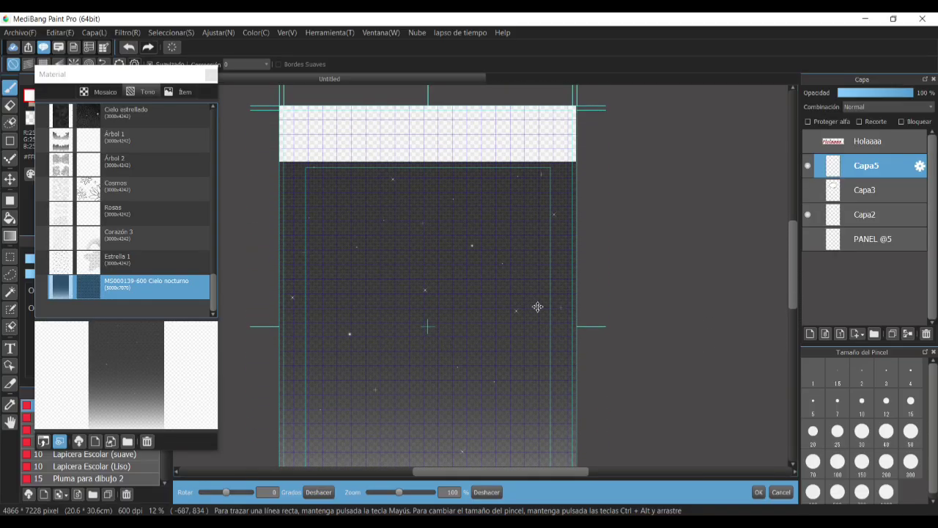
{"action": "left_click_drag", "start_coordinate": [795, 256], "coordinate": [784, 290]}
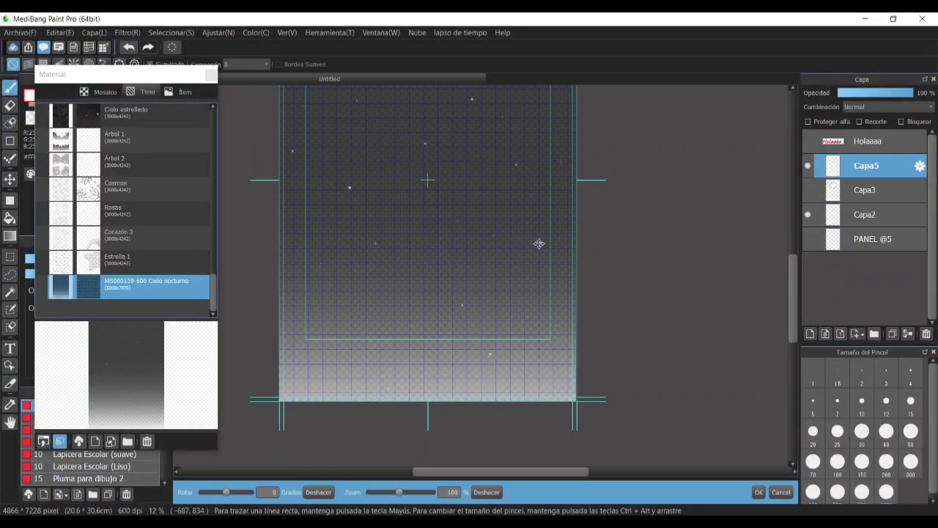
{"action": "left_click_drag", "start_coordinate": [505, 249], "coordinate": [509, 224]}
{"action": "left_click_drag", "start_coordinate": [509, 224], "coordinate": [510, 218]}
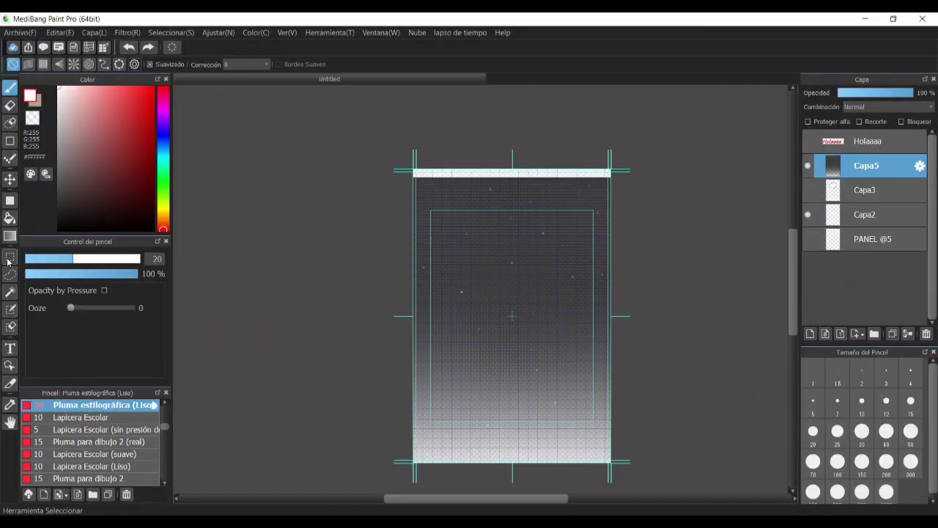
Select the whole page with a rectangular selection and transform the tone, stretching it up to the page's top edge.
{"action": "left_click", "coordinate": [10, 257]}
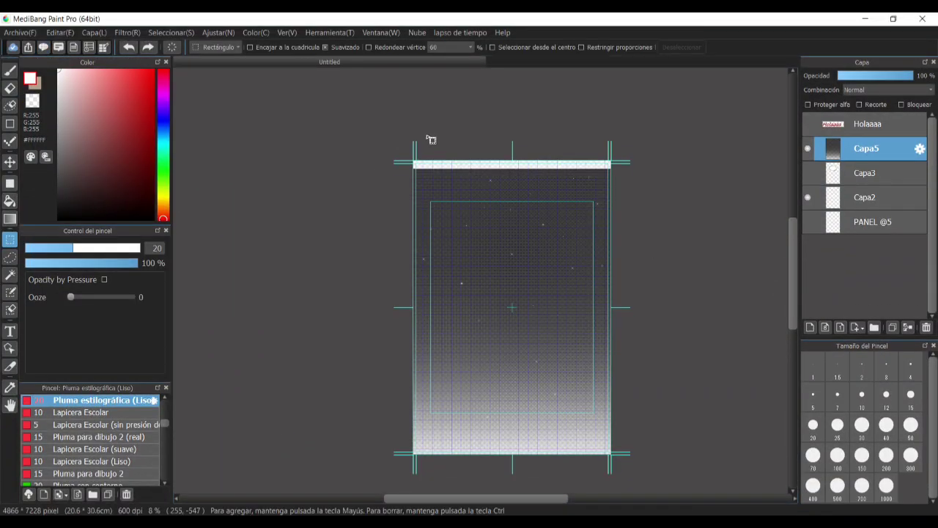
{"action": "left_click_drag", "start_coordinate": [430, 140], "coordinate": [709, 455]}
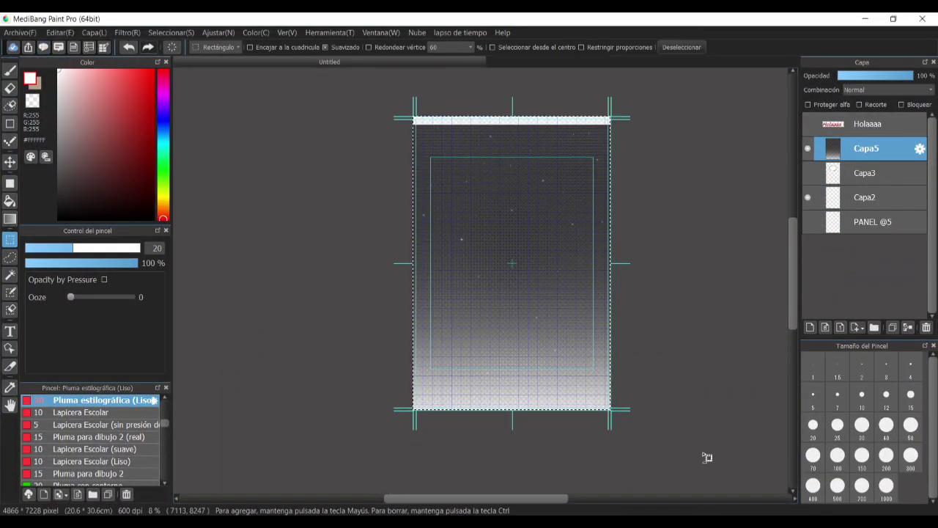
{"action": "key", "text": "ctrl+t"}
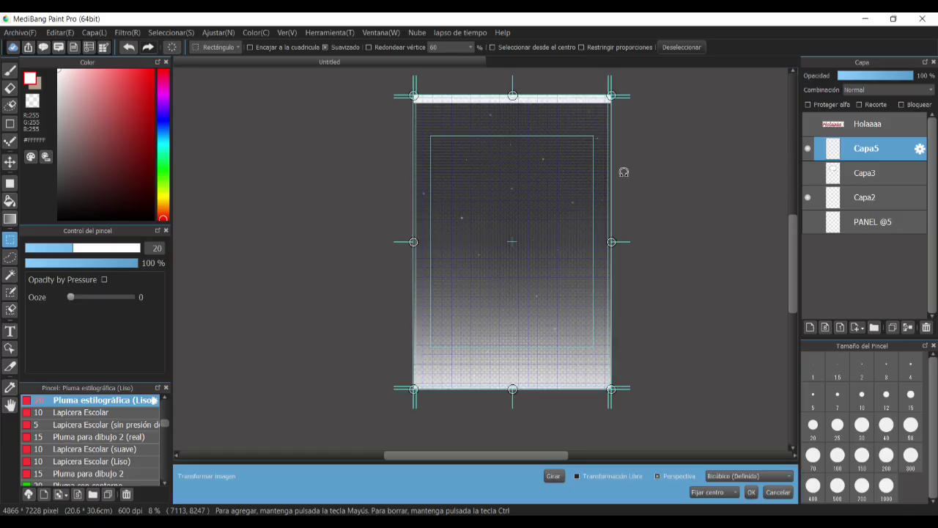
{"action": "left_click_drag", "start_coordinate": [512, 95], "coordinate": [512, 87]}
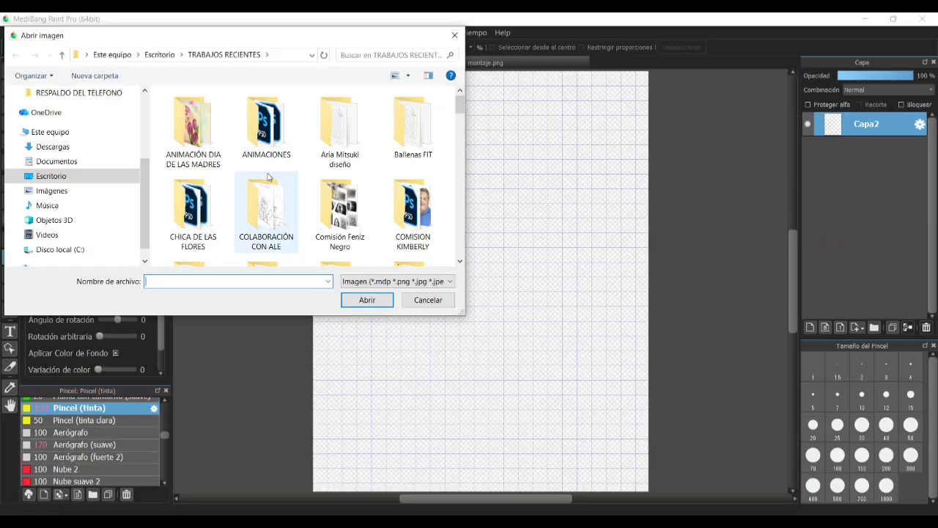
Open CASITA-EN-MEDIO-DE-LA-NADA.gif and apply a light Gaussian blur to the forest image.
{"action": "scroll", "coordinate": [267, 193], "scroll_direction": "down", "scroll_amount": 5}
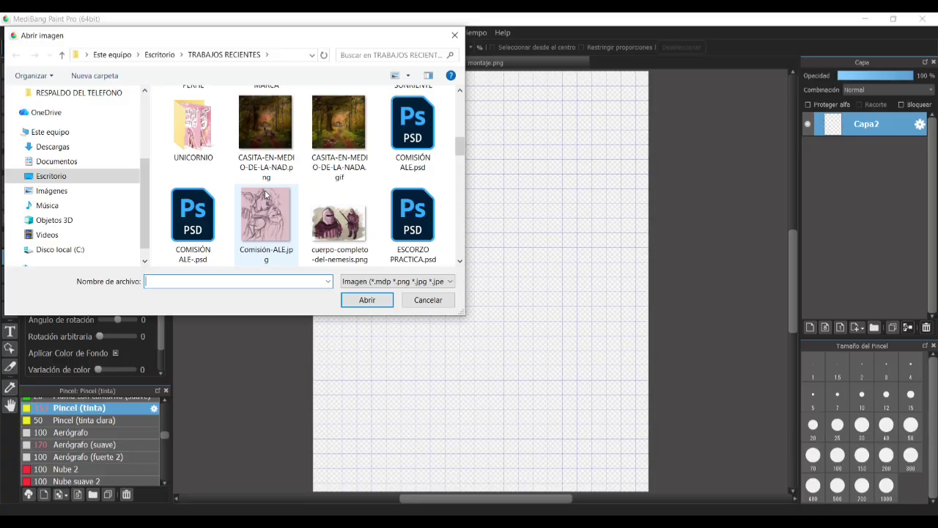
{"action": "double_click", "coordinate": [338, 123]}
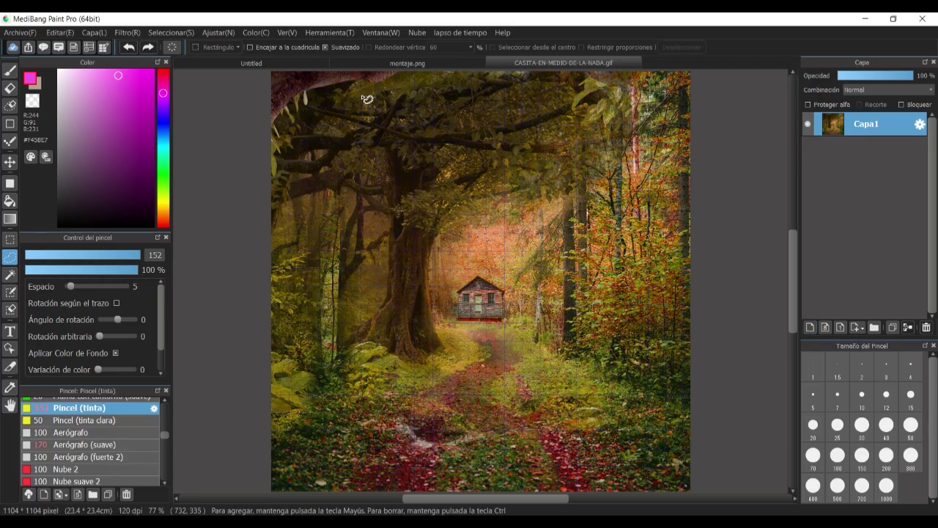
{"action": "left_click", "coordinate": [127, 32]}
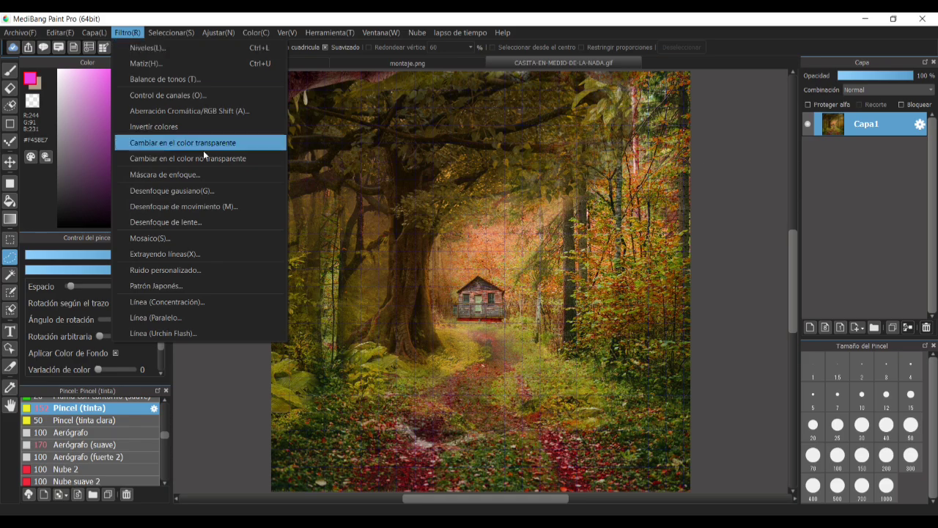
{"action": "left_click", "coordinate": [212, 189]}
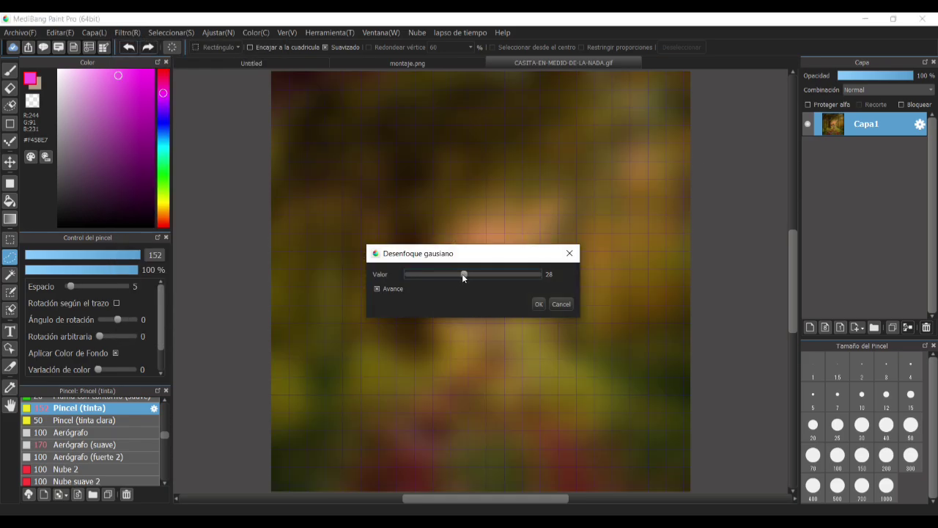
{"action": "left_click_drag", "start_coordinate": [463, 274], "coordinate": [441, 275]}
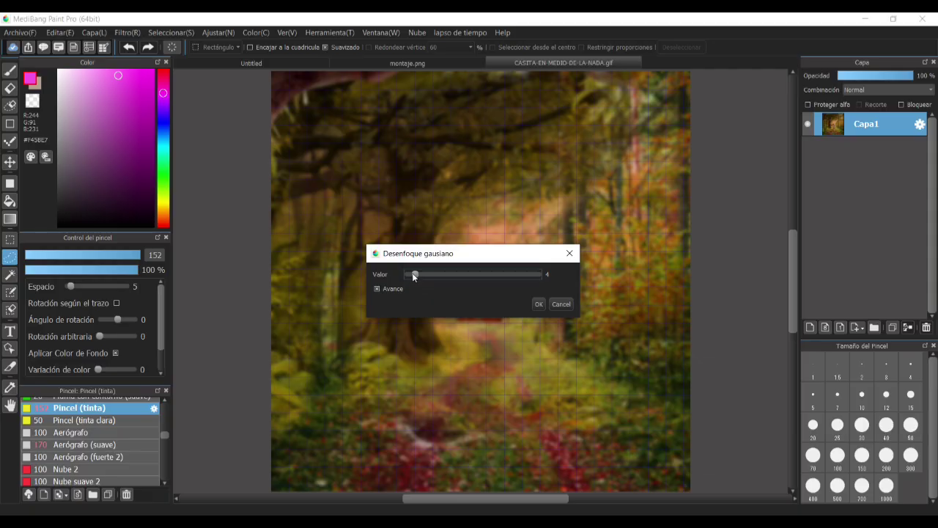
{"action": "left_click", "coordinate": [538, 304]}
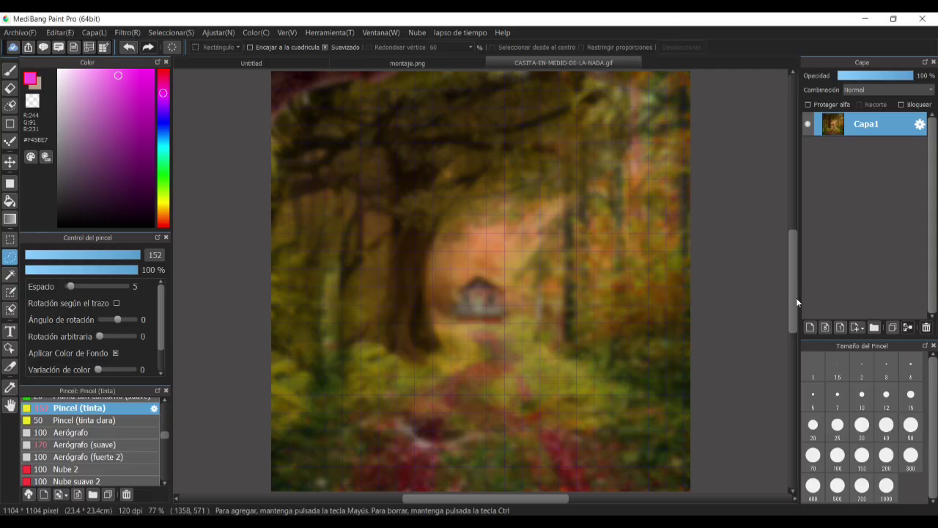
Add a new layer above the blurred image and choose the brown #95652B for painting on it with the brush.
{"action": "left_click", "coordinate": [810, 327]}
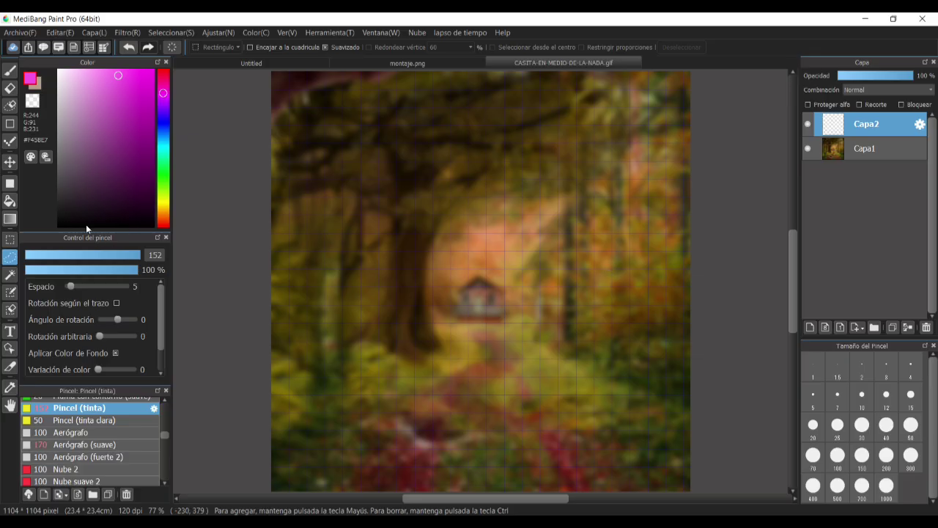
{"action": "left_click_drag", "start_coordinate": [129, 75], "coordinate": [140, 75]}
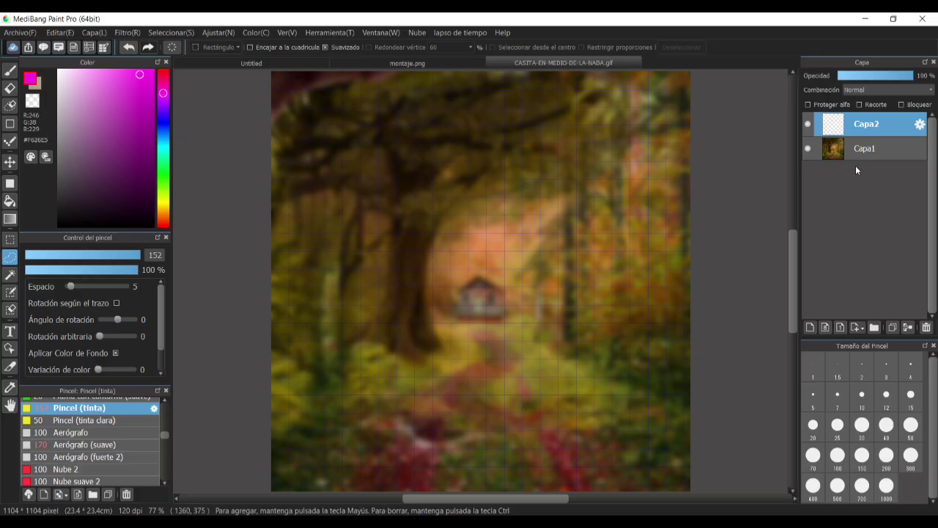
{"action": "left_click", "coordinate": [866, 148]}
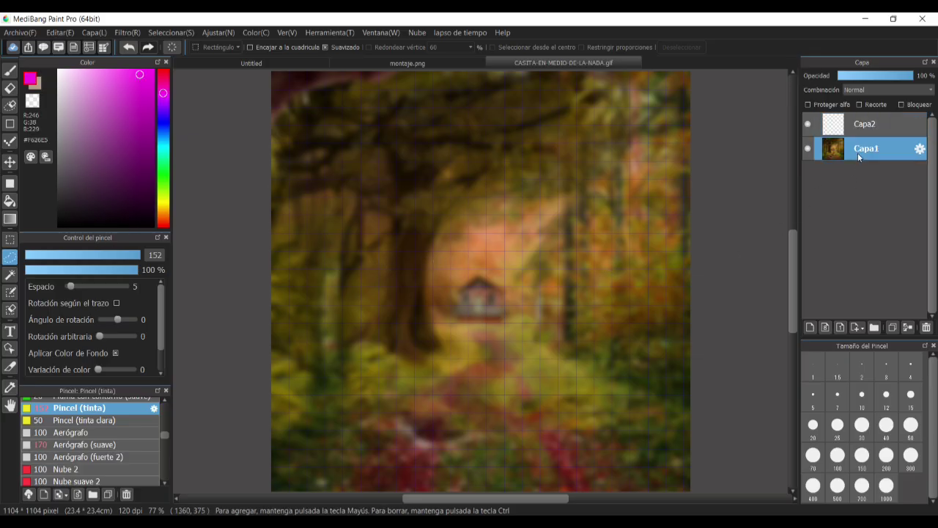
{"action": "left_click", "coordinate": [10, 71]}
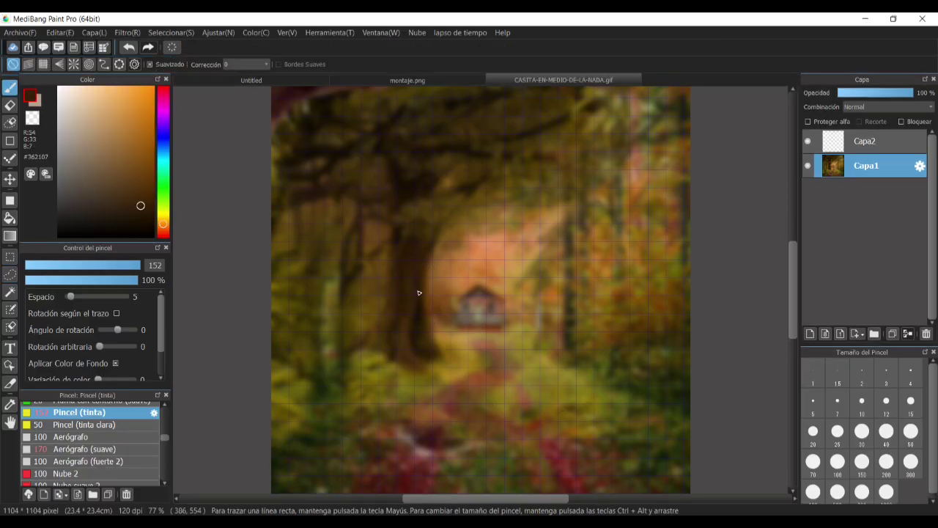
{"action": "left_click_drag", "start_coordinate": [138, 194], "coordinate": [127, 151]}
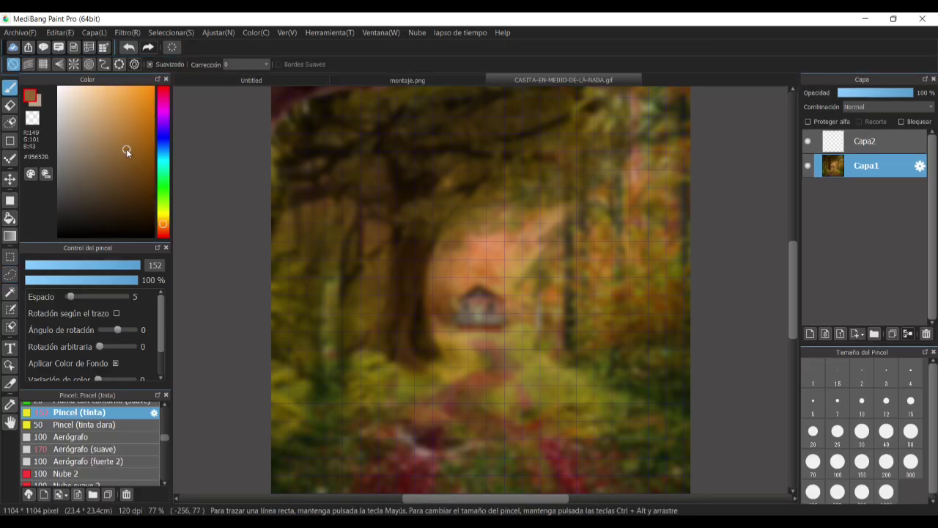
{"action": "left_click", "coordinate": [865, 141]}
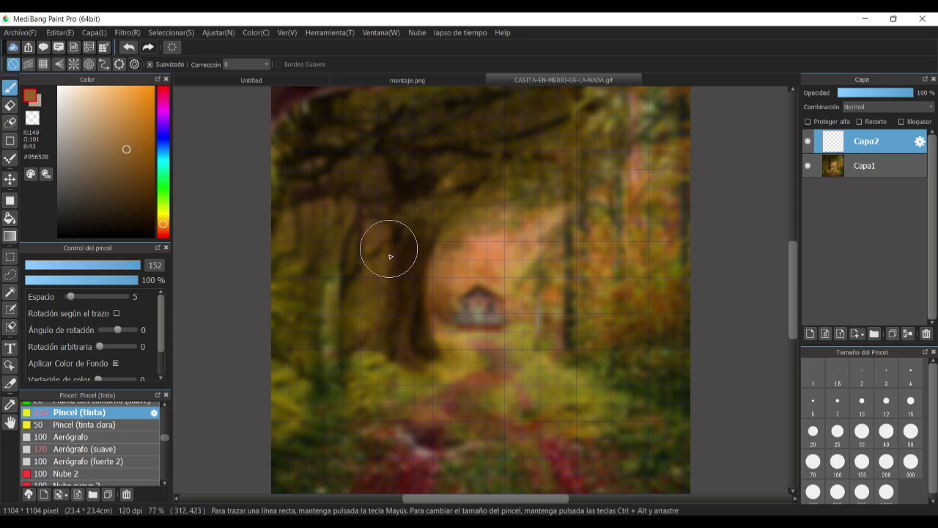
{"action": "mouse_move", "coordinate": [462, 261]}
{"action": "left_mouse_down"}
{"action": "mouse_move", "coordinate": [458, 275]}
{"action": "mouse_move", "coordinate": [418, 295]}
{"action": "mouse_move", "coordinate": [470, 272]}
{"action": "mouse_move", "coordinate": [414, 326]}
{"action": "mouse_move", "coordinate": [374, 315]}
{"action": "left_mouse_up"}
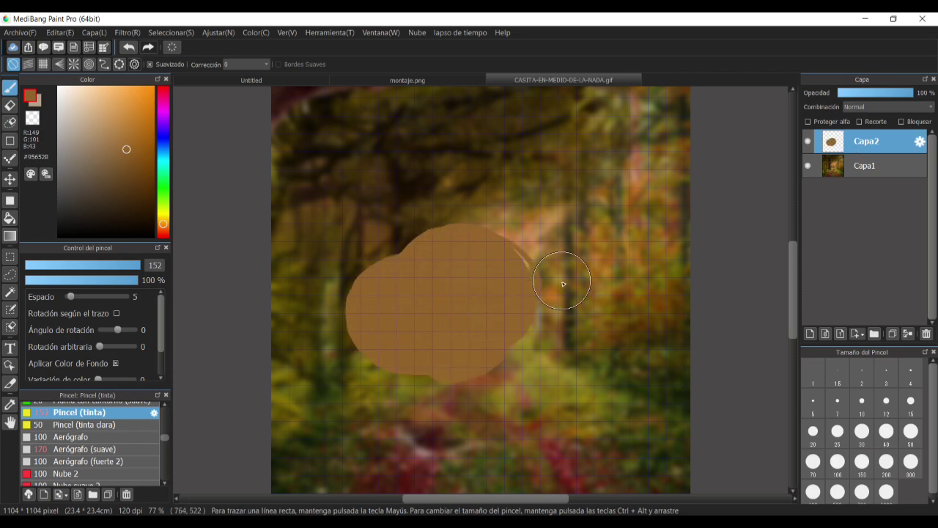
{"action": "key", "text": "ctrl+z"}
{"action": "key", "text": "ctrl+z"}
Paint a large round head in light orange #FCC581 on Capa2, in the upper-left part of the forest image.
{"action": "scroll", "coordinate": [457, 304], "scroll_direction": "up", "scroll_amount": 2}
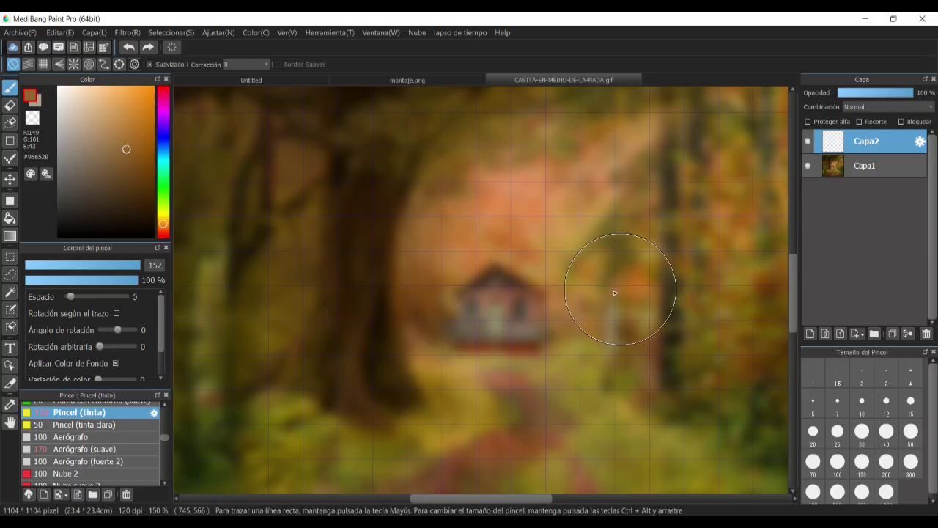
{"action": "scroll", "coordinate": [596, 334], "scroll_direction": "down", "scroll_amount": 4}
{"action": "scroll", "coordinate": [596, 334], "scroll_direction": "up", "scroll_amount": 1}
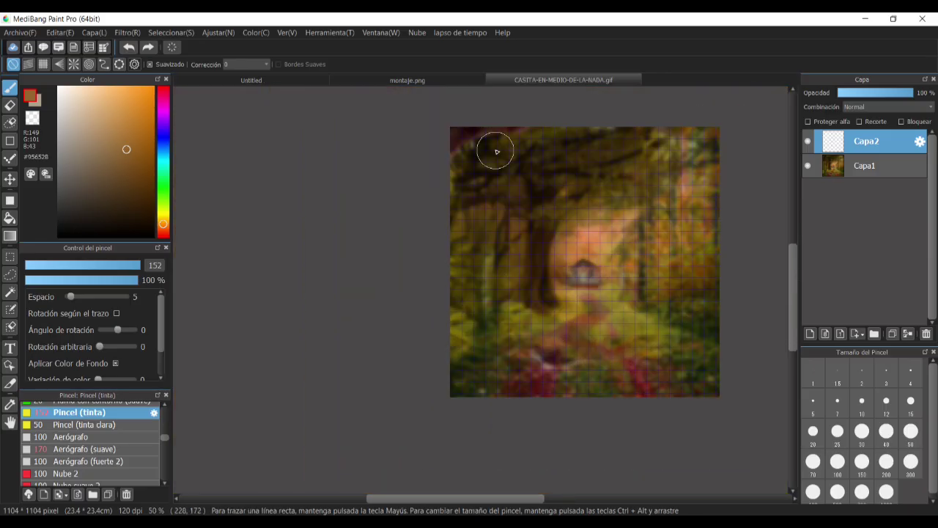
{"action": "left_click_drag", "start_coordinate": [118, 110], "coordinate": [106, 92]}
{"action": "mouse_move", "coordinate": [516, 171]}
{"action": "left_mouse_down"}
{"action": "mouse_move", "coordinate": [503, 191]}
{"action": "mouse_move", "coordinate": [512, 184]}
{"action": "mouse_move", "coordinate": [538, 195]}
{"action": "mouse_move", "coordinate": [512, 209]}
{"action": "mouse_move", "coordinate": [505, 175]}
{"action": "mouse_move", "coordinate": [556, 232]}
{"action": "mouse_move", "coordinate": [493, 171]}
{"action": "mouse_move", "coordinate": [525, 239]}
{"action": "mouse_move", "coordinate": [542, 180]}
{"action": "mouse_move", "coordinate": [515, 200]}
{"action": "mouse_move", "coordinate": [537, 228]}
{"action": "left_mouse_up"}
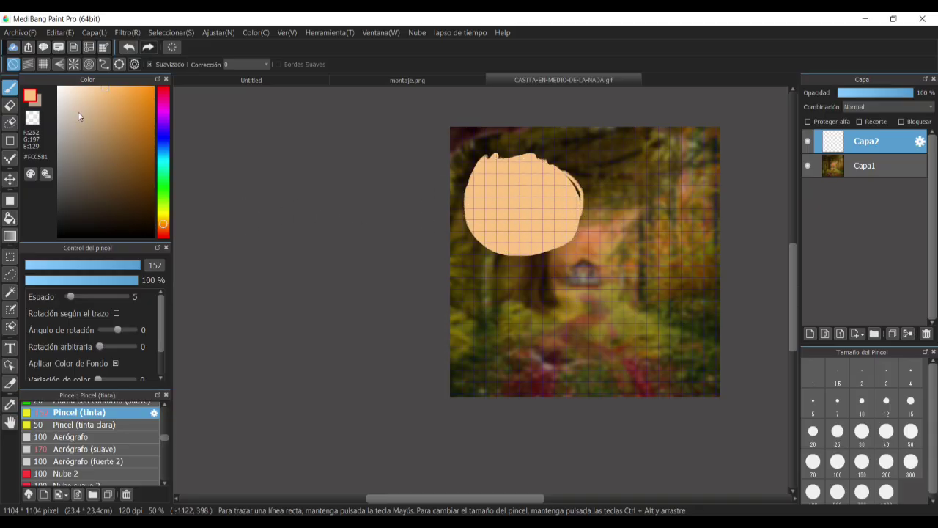
Paint two eyes, a nose and a mouth on the head in dark #23201C with a size 31 brush.
{"action": "left_click", "coordinate": [80, 185]}
{"action": "left_click", "coordinate": [74, 217]}
{"action": "left_click_drag", "start_coordinate": [106, 265], "coordinate": [92, 265]}
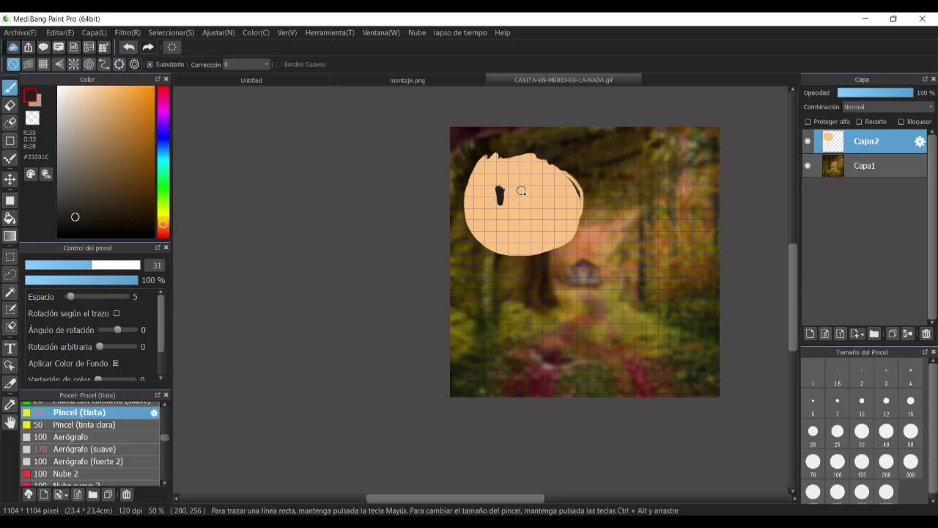
{"action": "left_click_drag", "start_coordinate": [528, 187], "coordinate": [530, 191]}
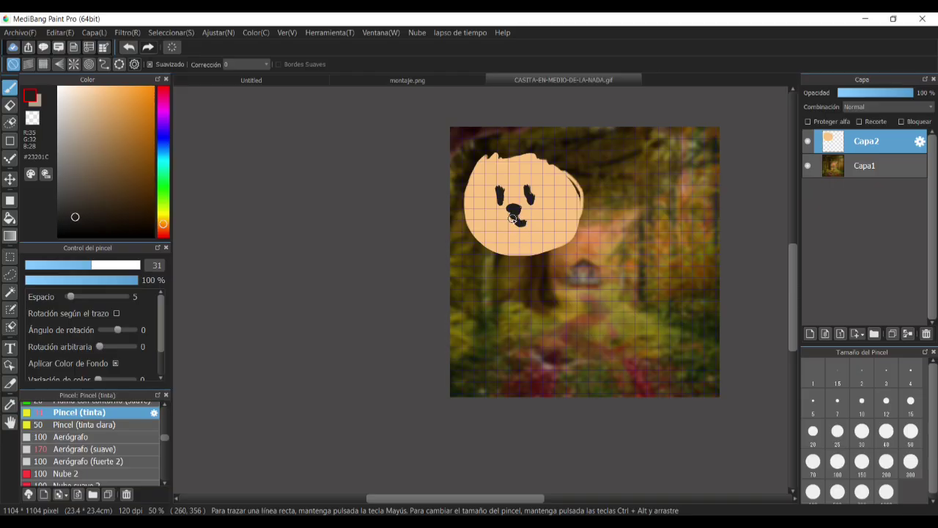
{"action": "left_click_drag", "start_coordinate": [511, 228], "coordinate": [522, 226]}
{"action": "scroll", "coordinate": [586, 190], "scroll_direction": "up", "scroll_amount": 6}
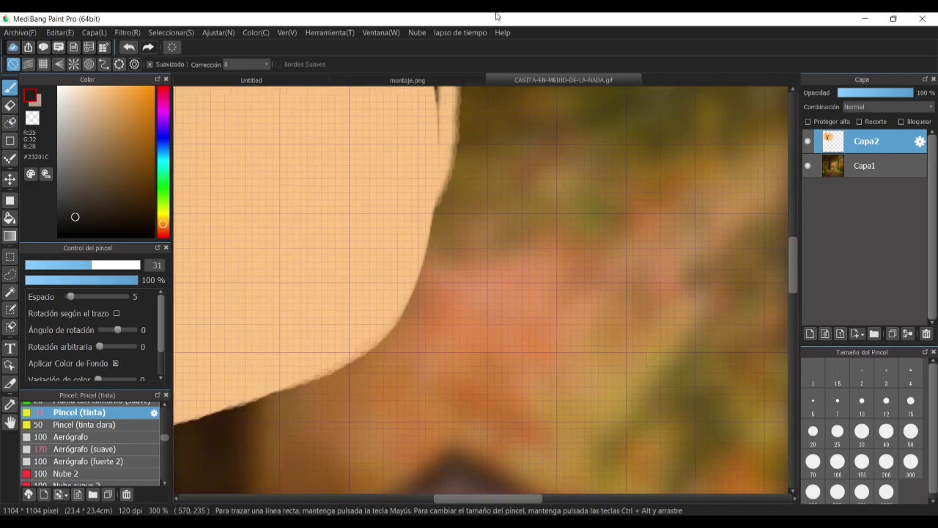
{"action": "left_click_drag", "start_coordinate": [533, 333], "coordinate": [582, 203]}
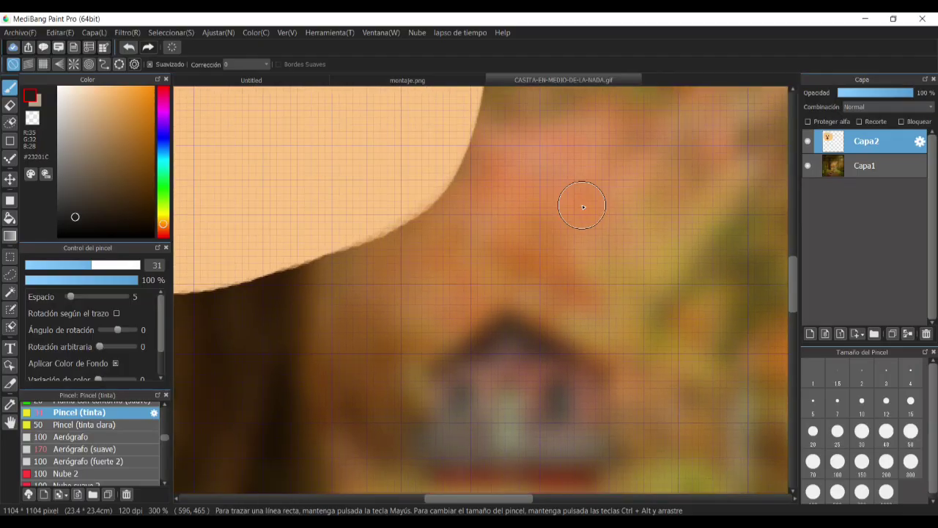
{"action": "scroll", "coordinate": [574, 211], "scroll_direction": "up", "scroll_amount": 2}
{"action": "scroll", "coordinate": [572, 209], "scroll_direction": "down", "scroll_amount": 1}
{"action": "scroll", "coordinate": [575, 206], "scroll_direction": "down", "scroll_amount": 6}
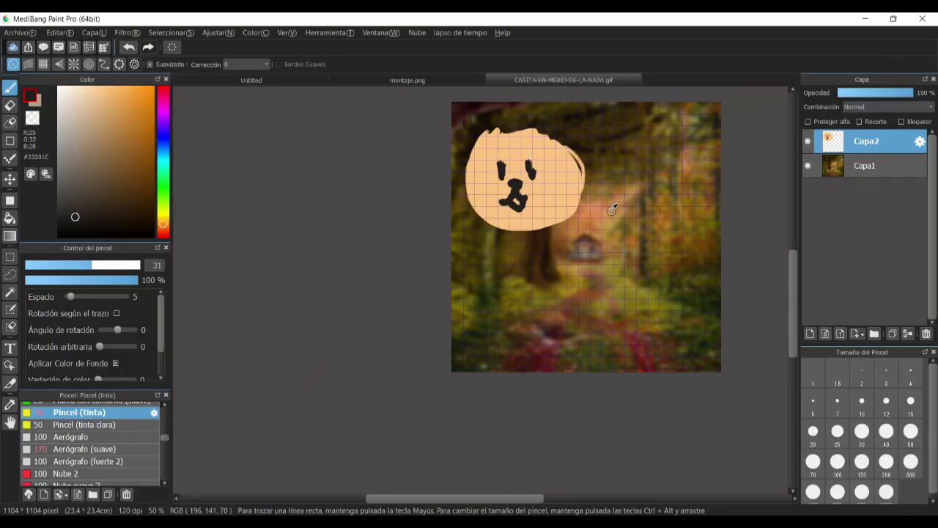
{"action": "scroll", "coordinate": [609, 212], "scroll_direction": "up", "scroll_amount": 1}
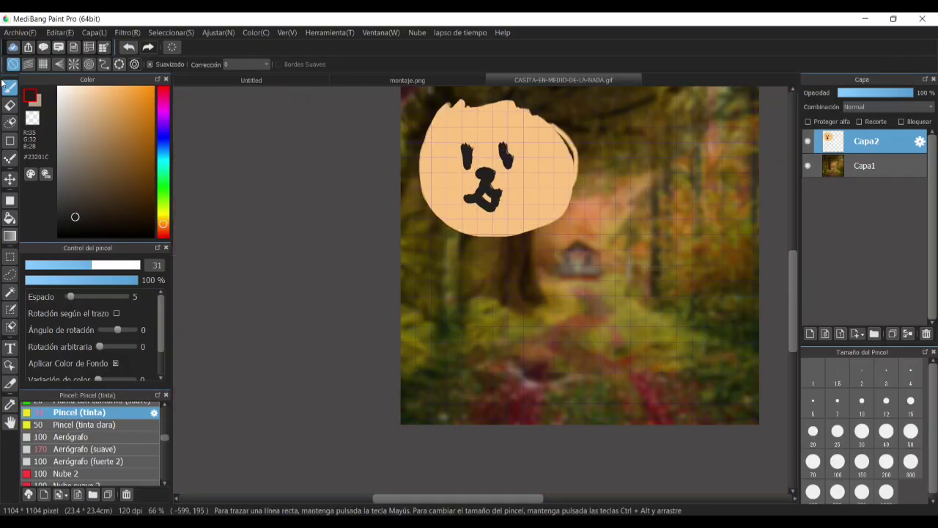
Move the painted face to the lower part of the image, and view Capa2 and Capa1 separately by hiding the other layer.
{"action": "left_click", "coordinate": [10, 180]}
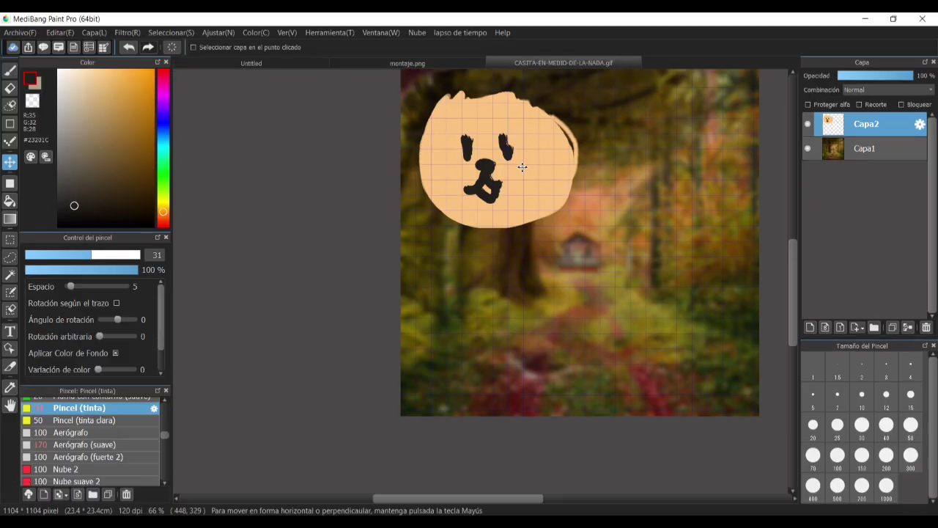
{"action": "left_click_drag", "start_coordinate": [516, 155], "coordinate": [562, 338]}
{"action": "left_click", "coordinate": [807, 149]}
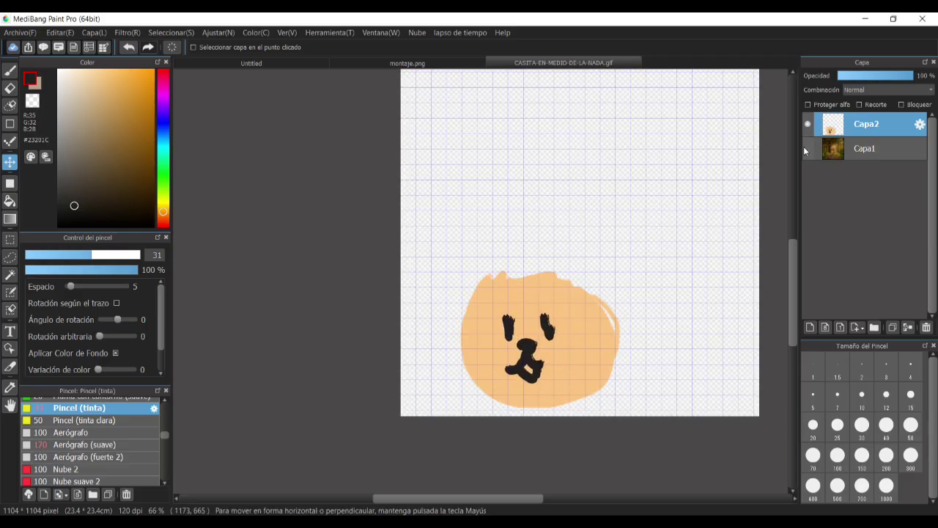
{"action": "left_click", "coordinate": [807, 149]}
{"action": "left_click", "coordinate": [807, 124]}
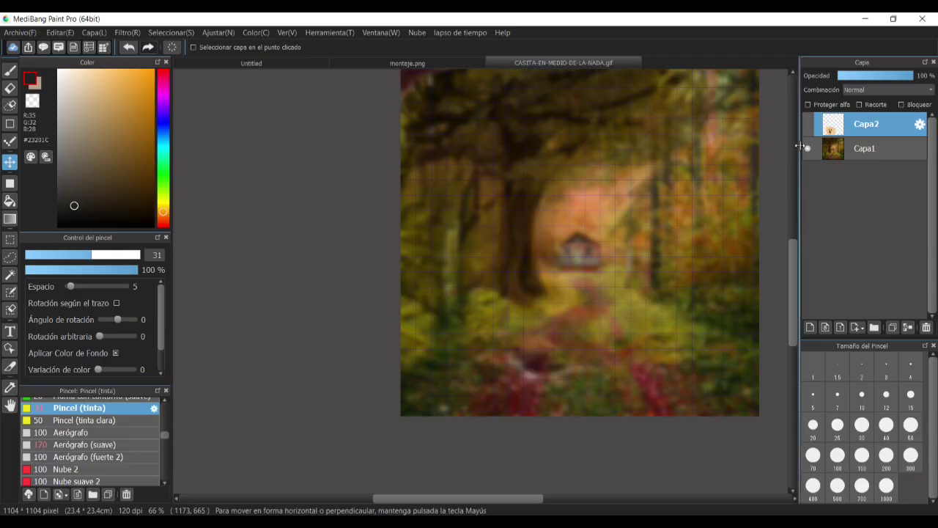